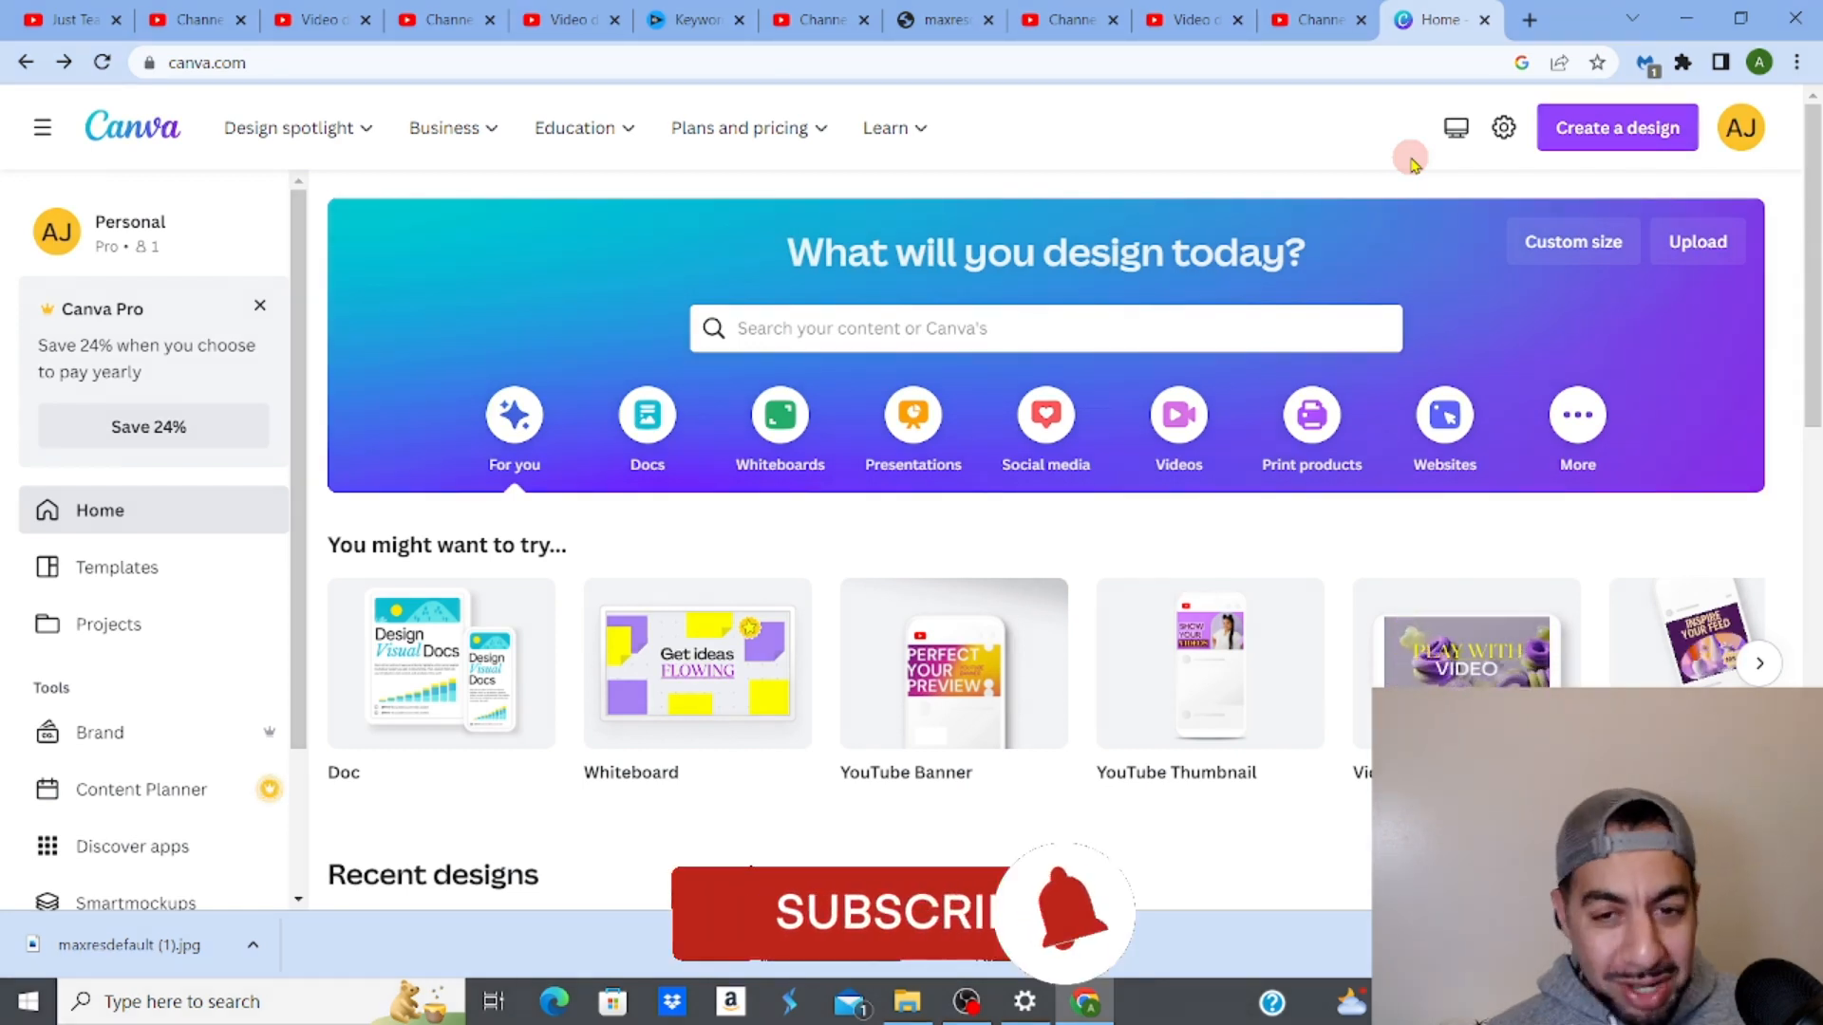
# Open the full template library from the home page.
pyautogui.moveTo(601, 704)
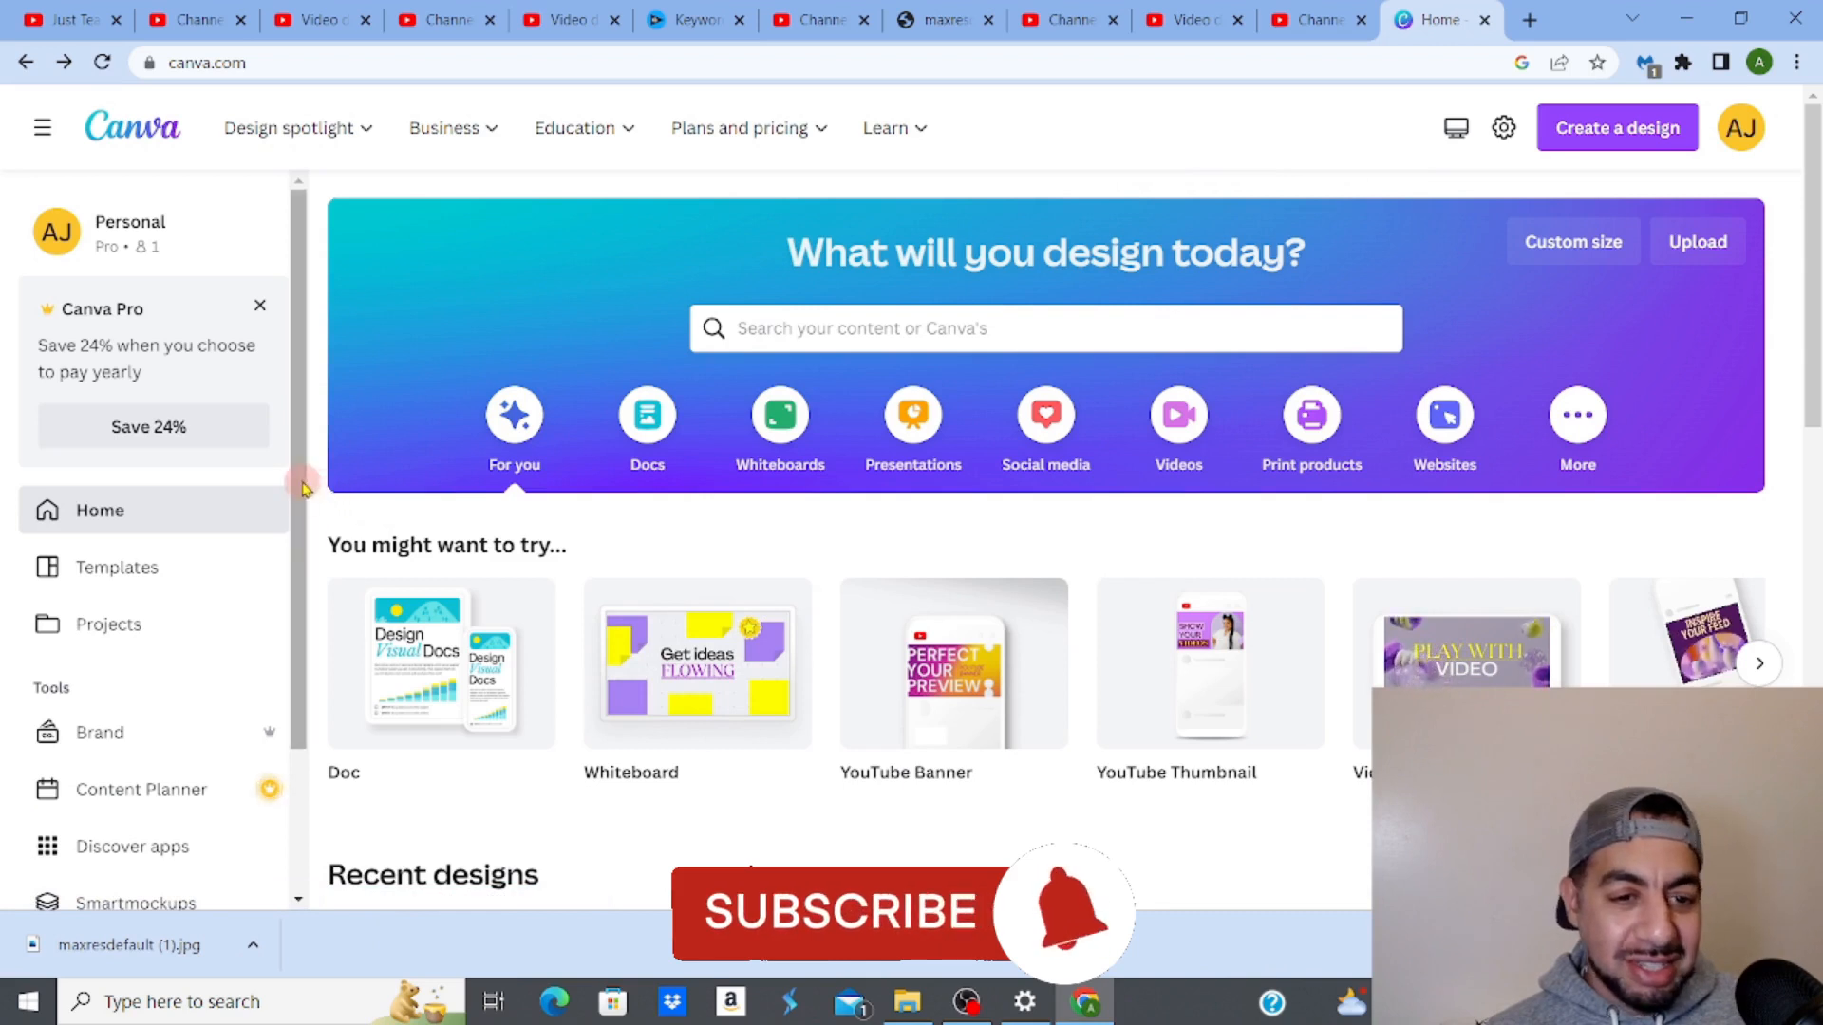
pyautogui.moveTo(302, 487); pyautogui.dragTo(302, 548)
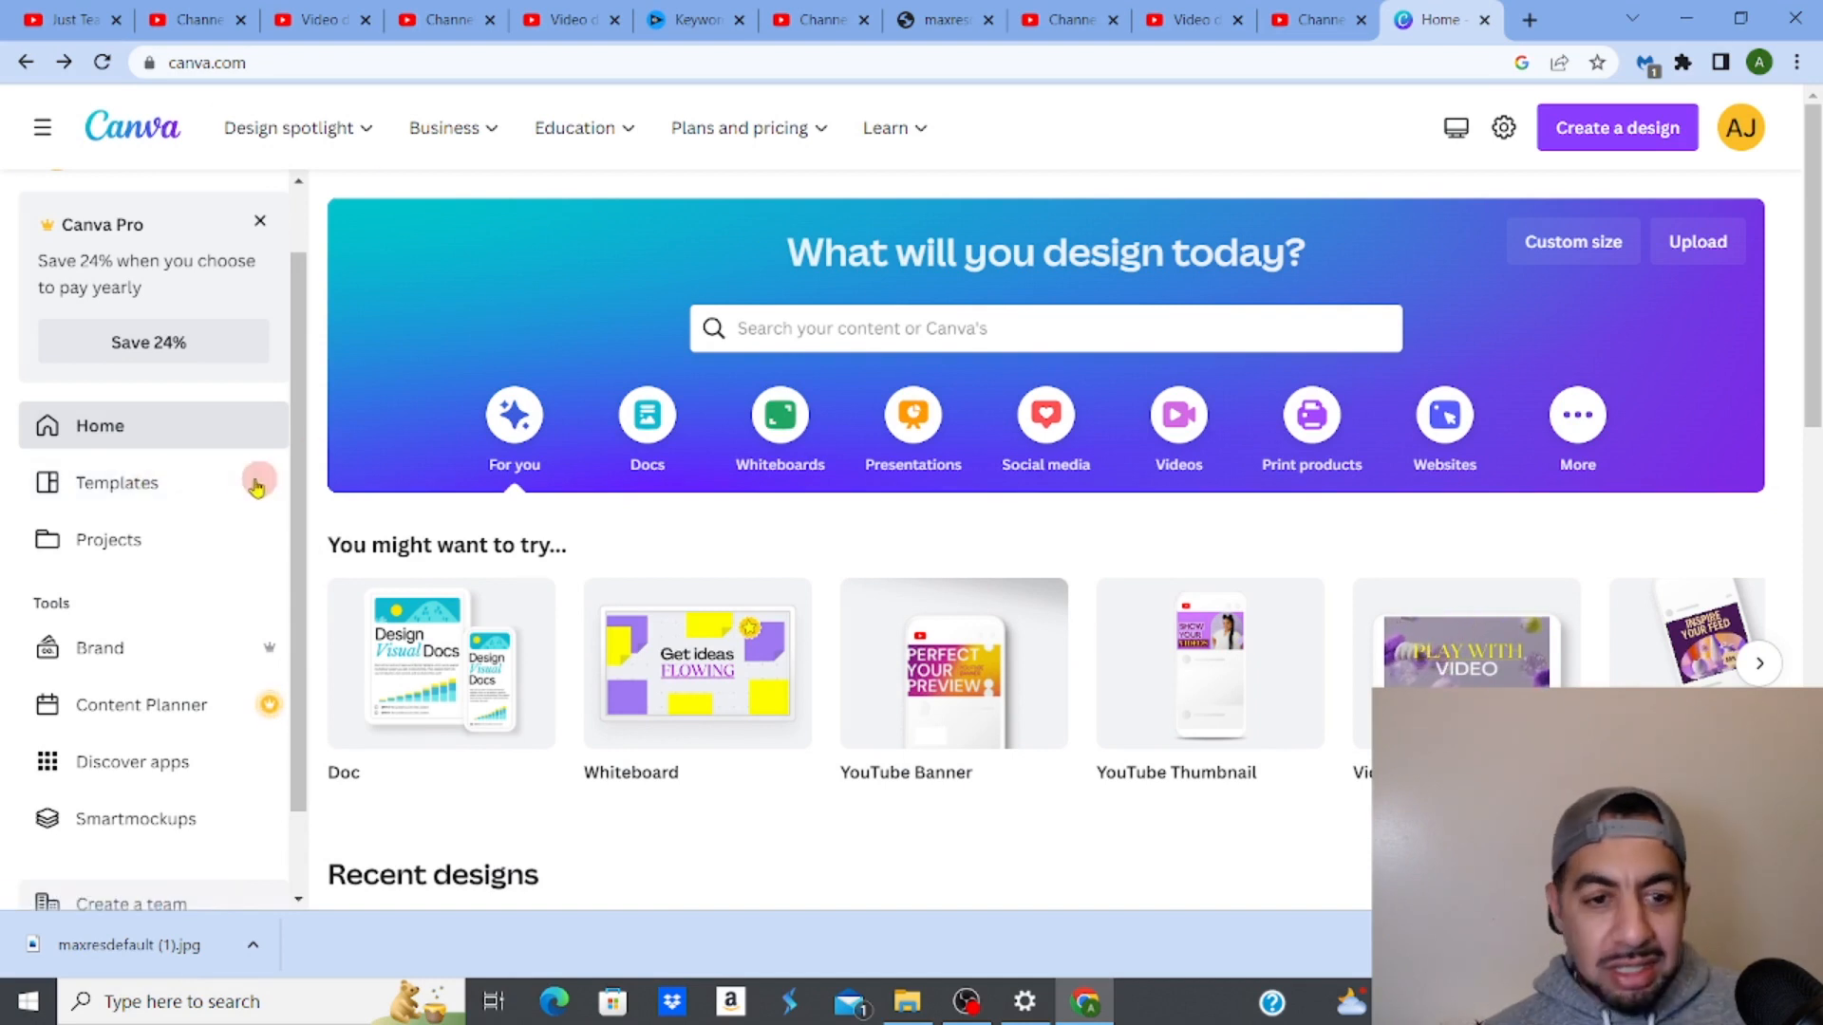
pyautogui.click(146, 487)
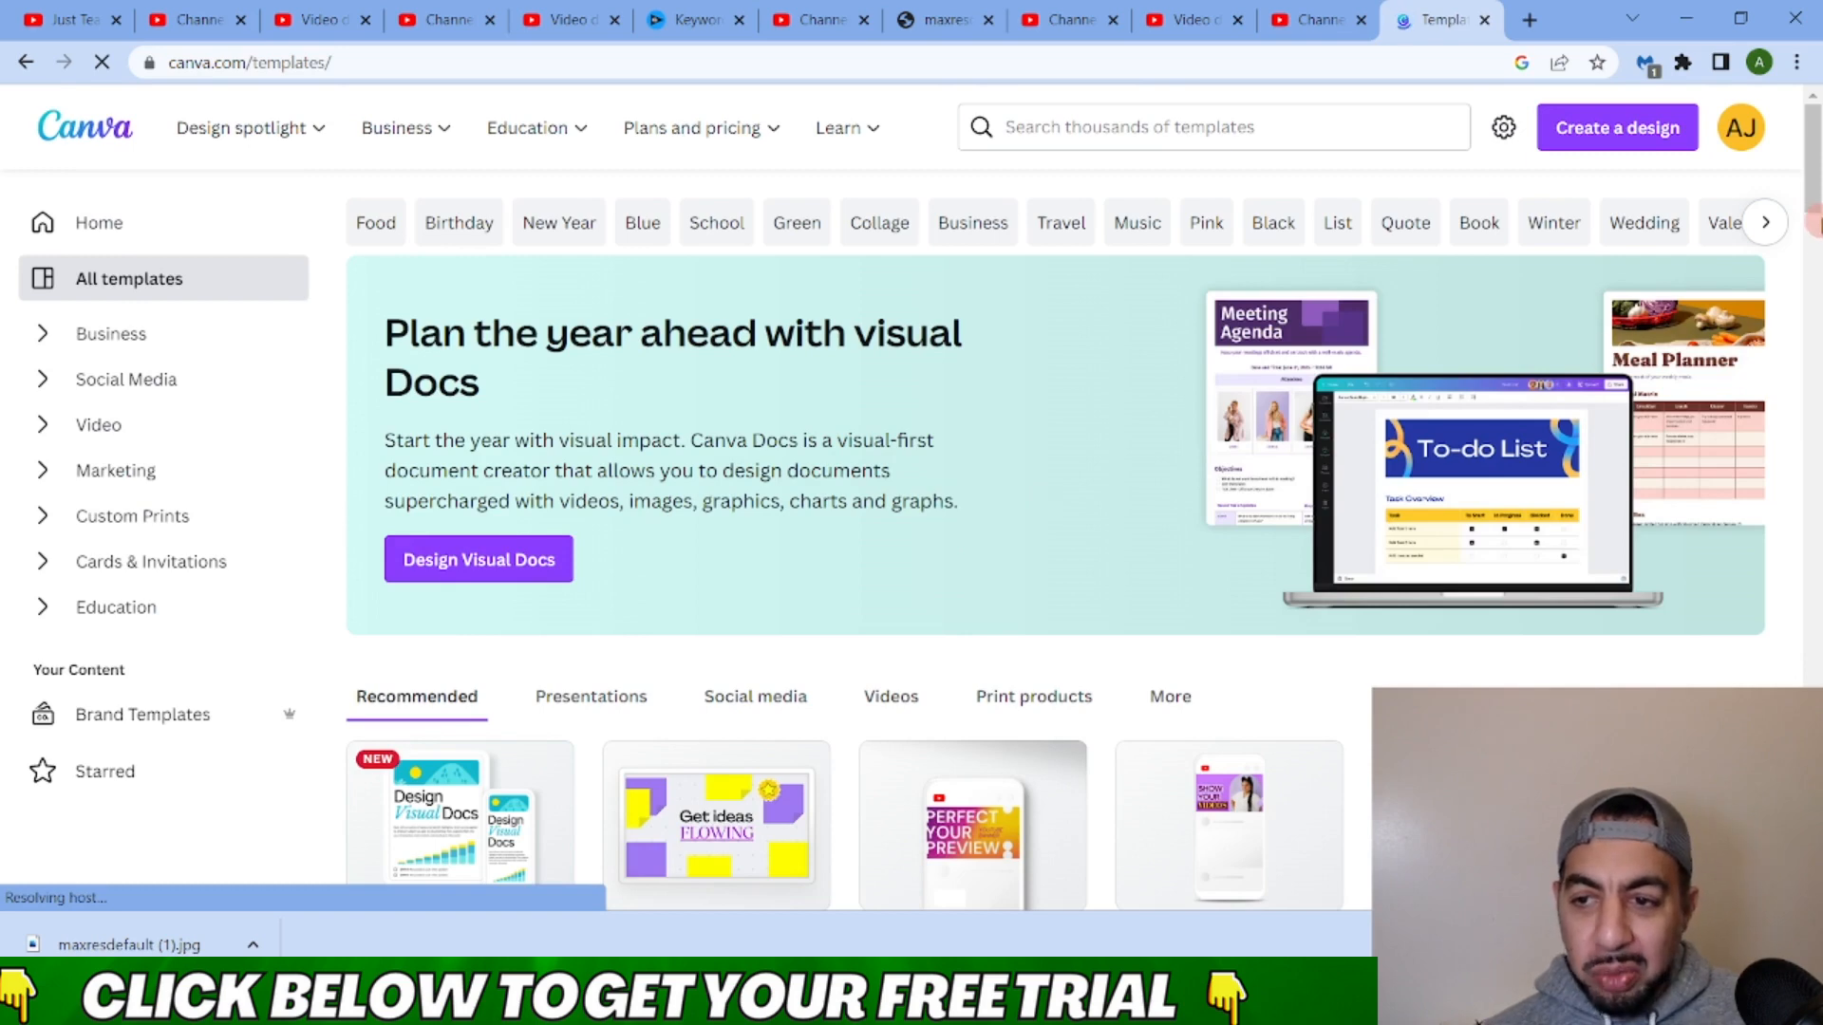
# Browse the recommended design types and view the Instagram Posts (Square) templates.
pyautogui.moveTo(1812, 203); pyautogui.dragTo(1815, 281)
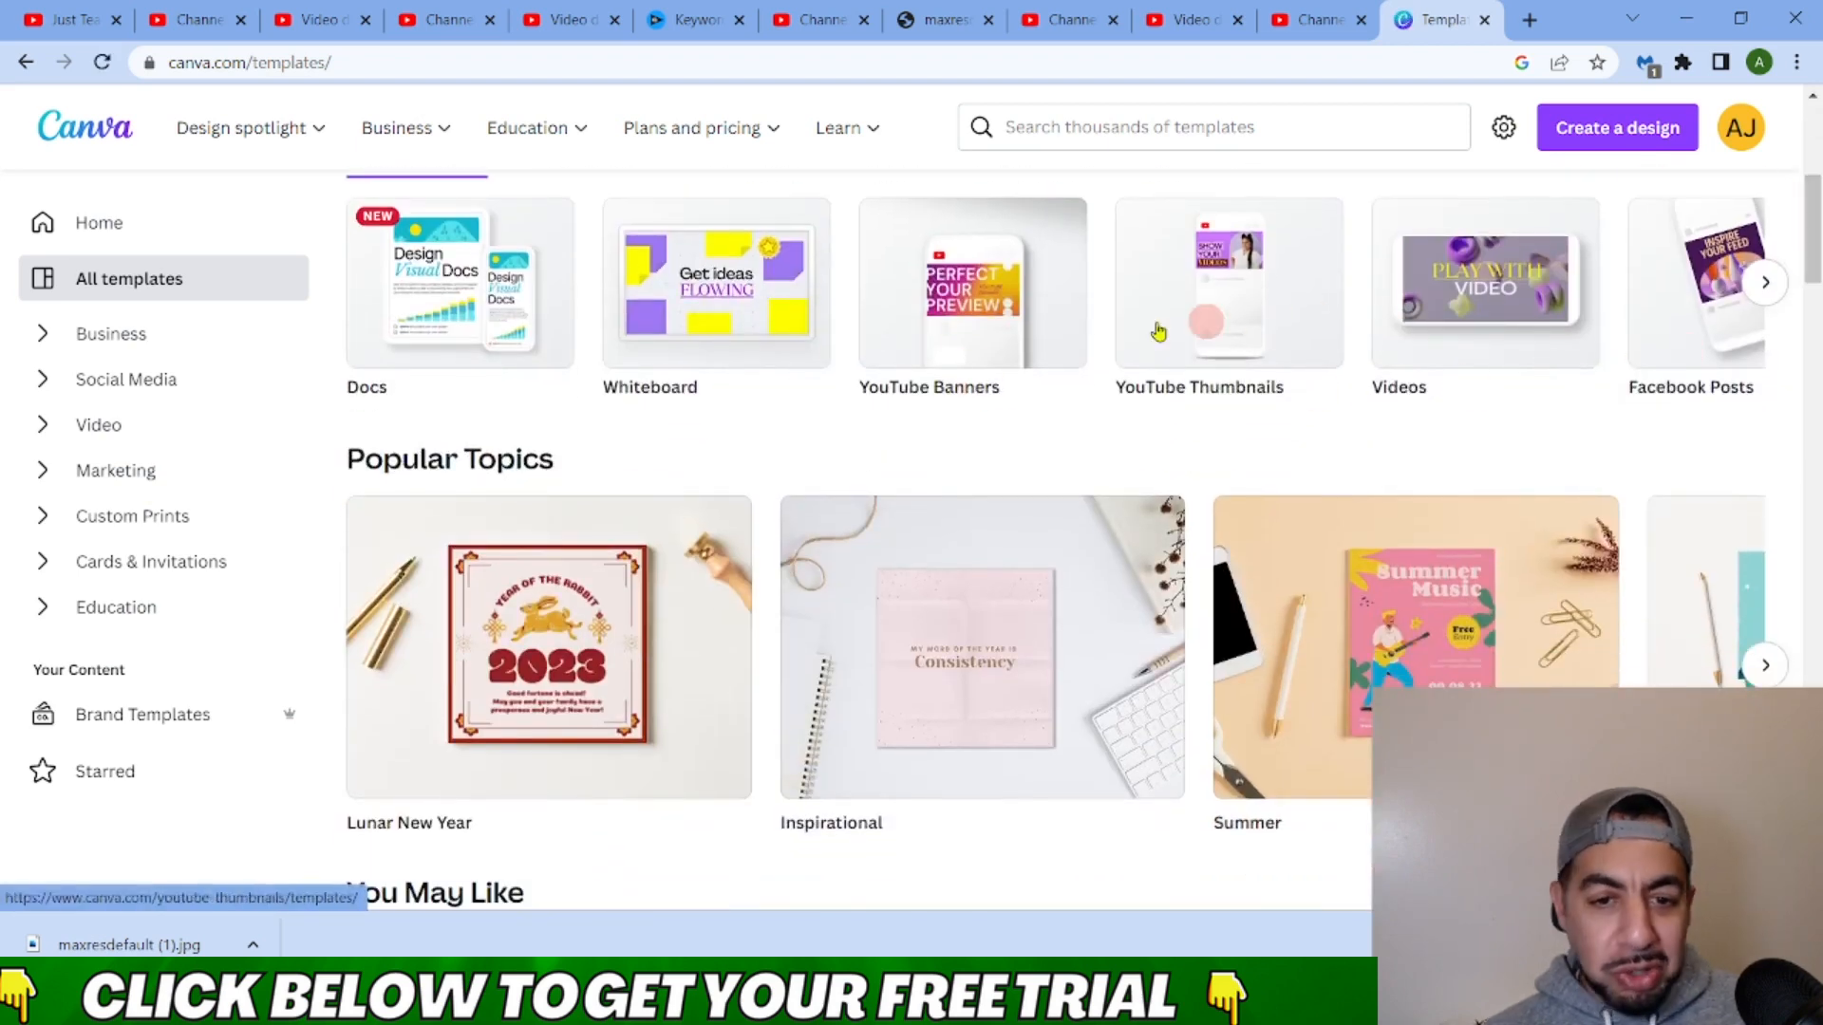
pyautogui.click(1768, 285)
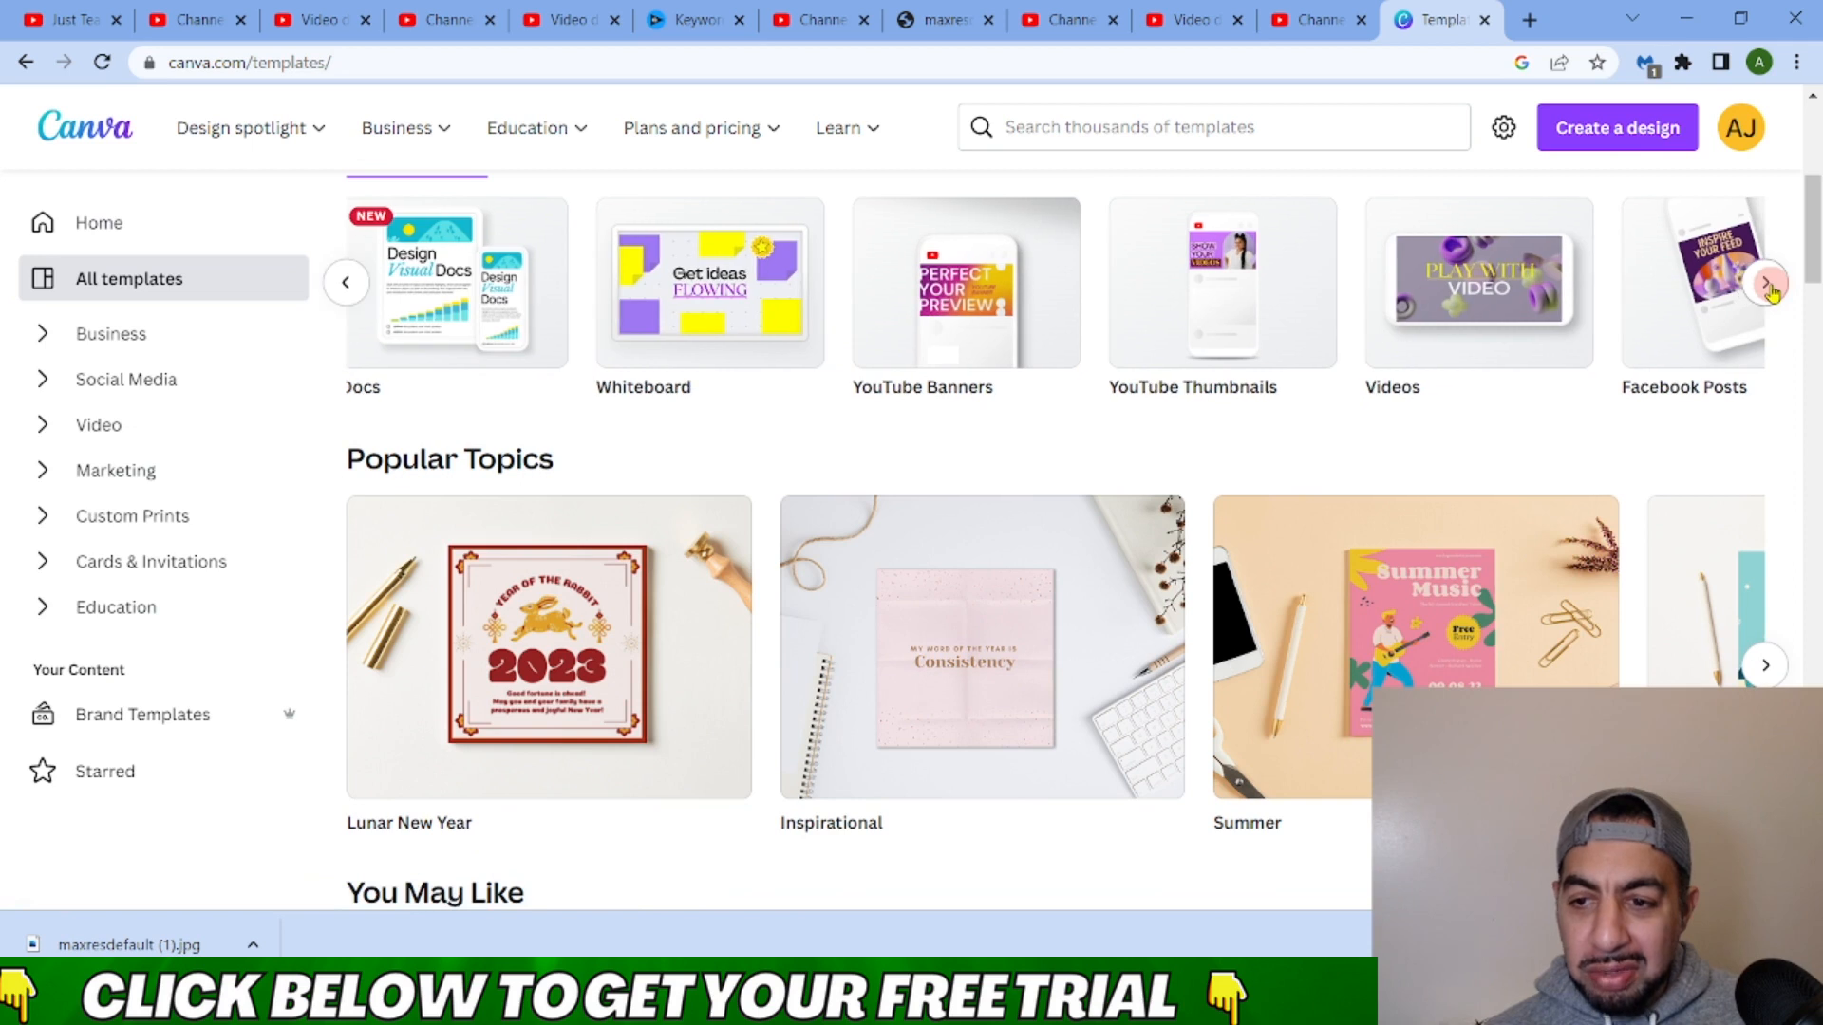
pyautogui.click(1768, 285)
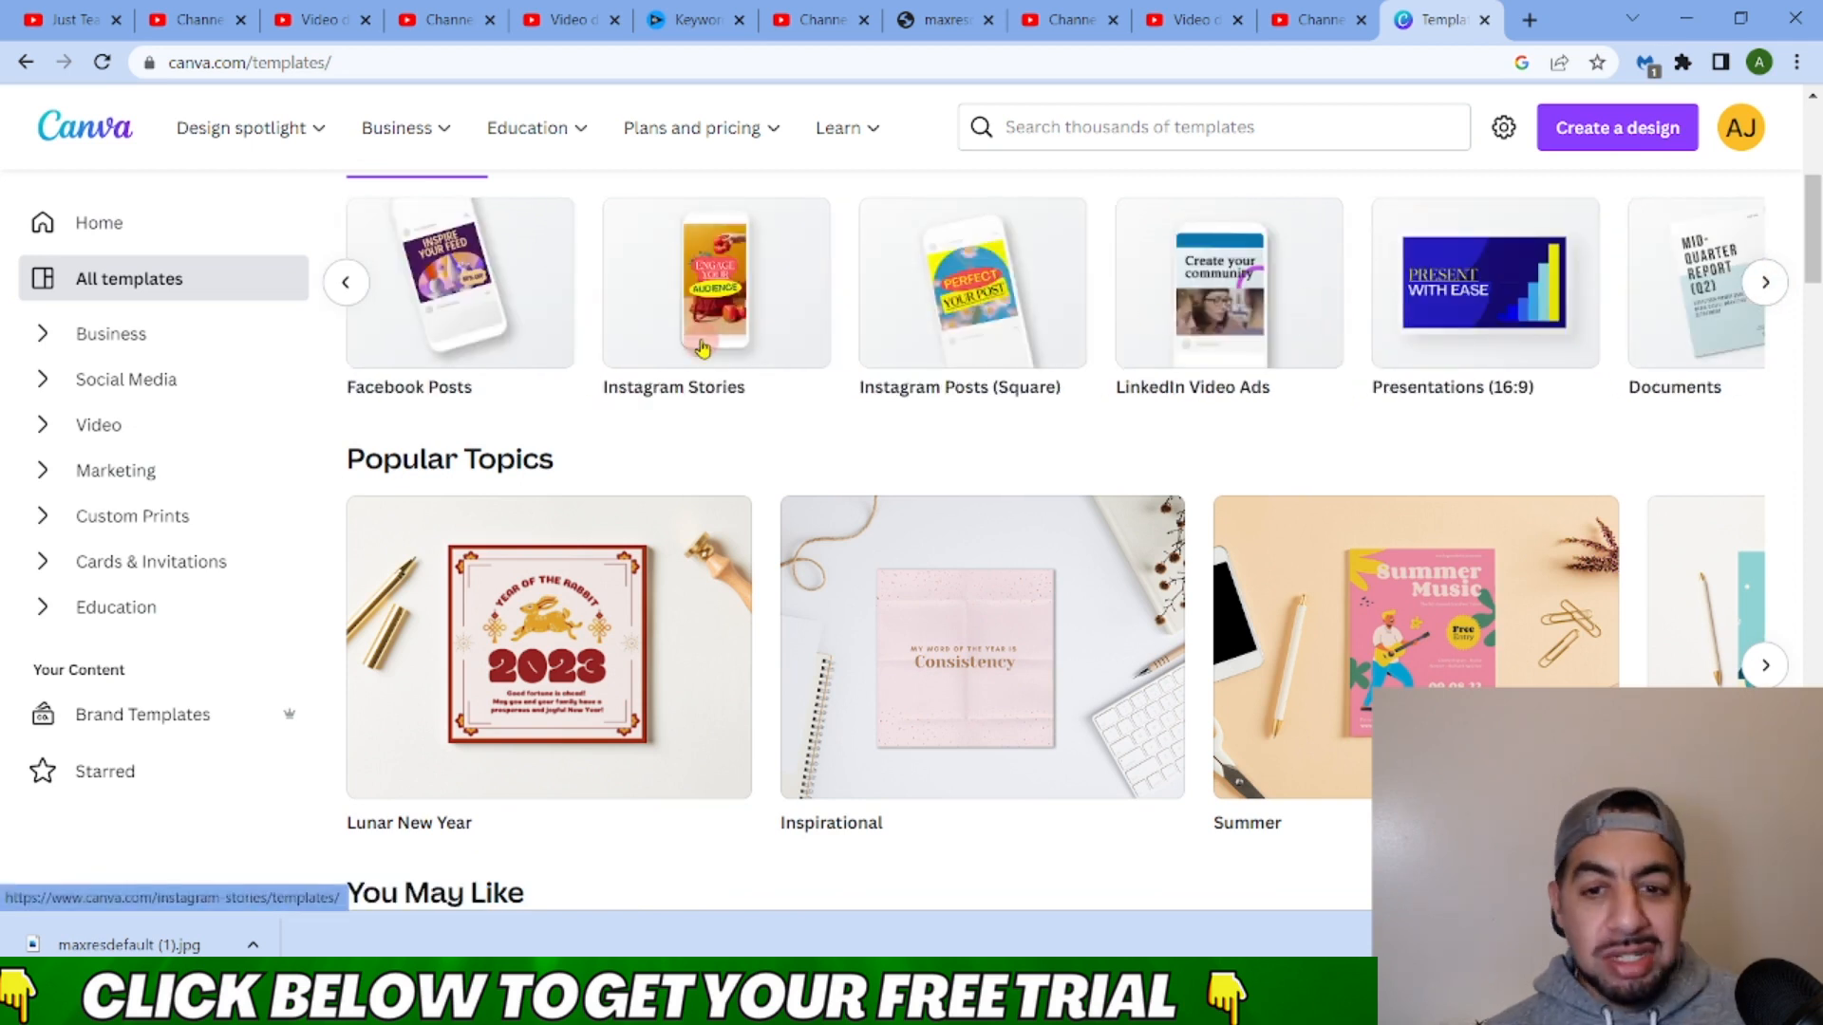
pyautogui.click(997, 314)
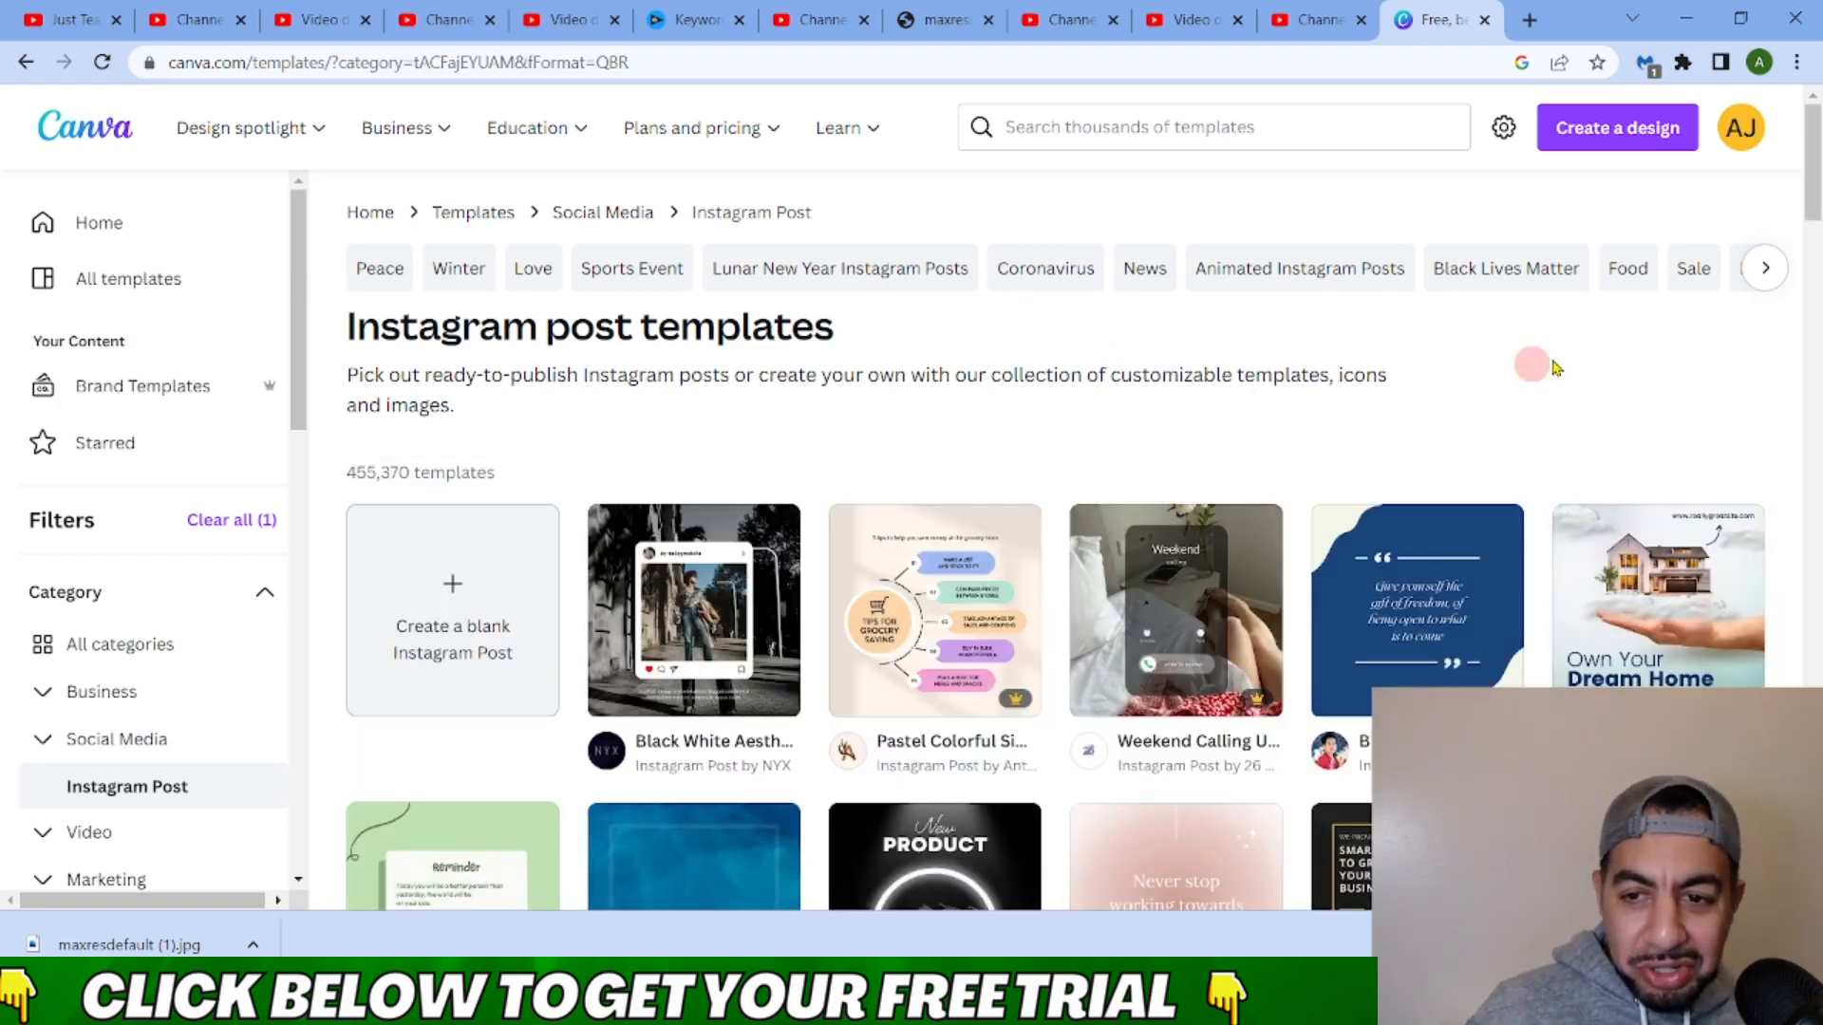
pyautogui.moveTo(1815, 204)
pyautogui.mouseDown()
pyautogui.moveTo(1816, 402)
pyautogui.moveTo(1816, 202)
pyautogui.mouseUp()
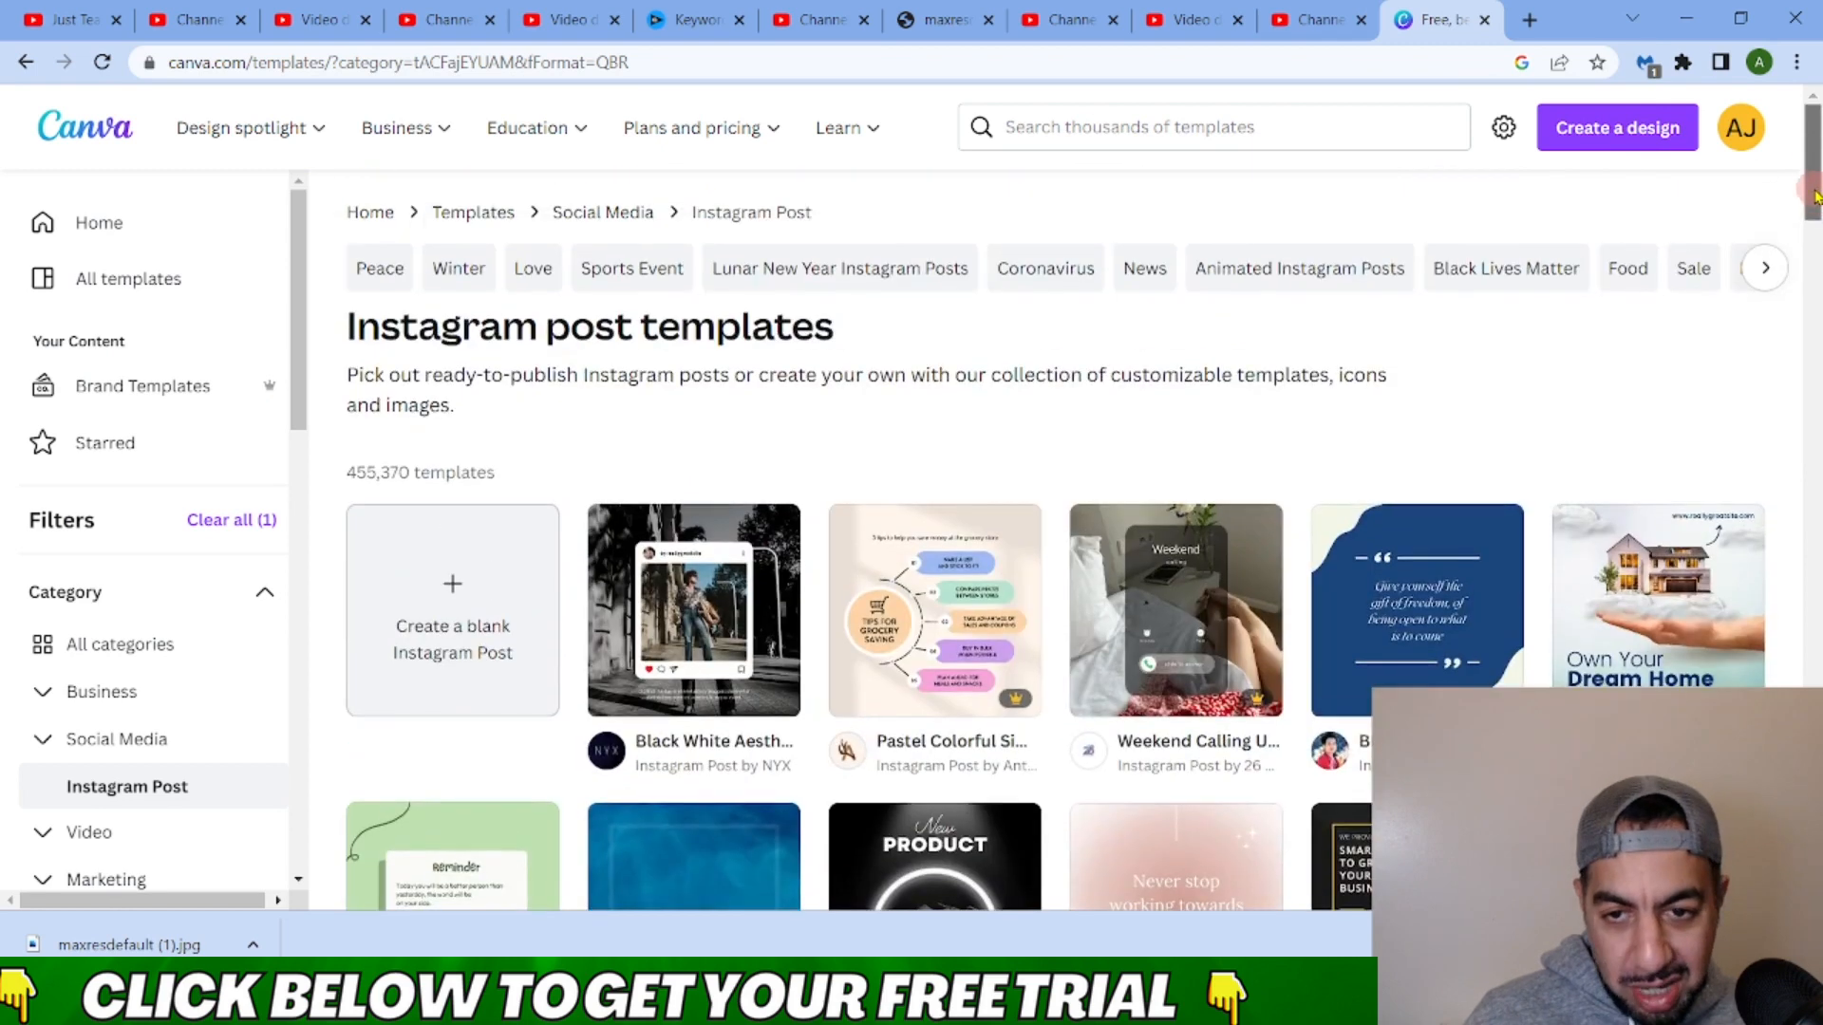
# Search the templates for "real estate" and choose the suggestion "real estate agent".
pyautogui.click(1187, 128)
pyautogui.write('rea')
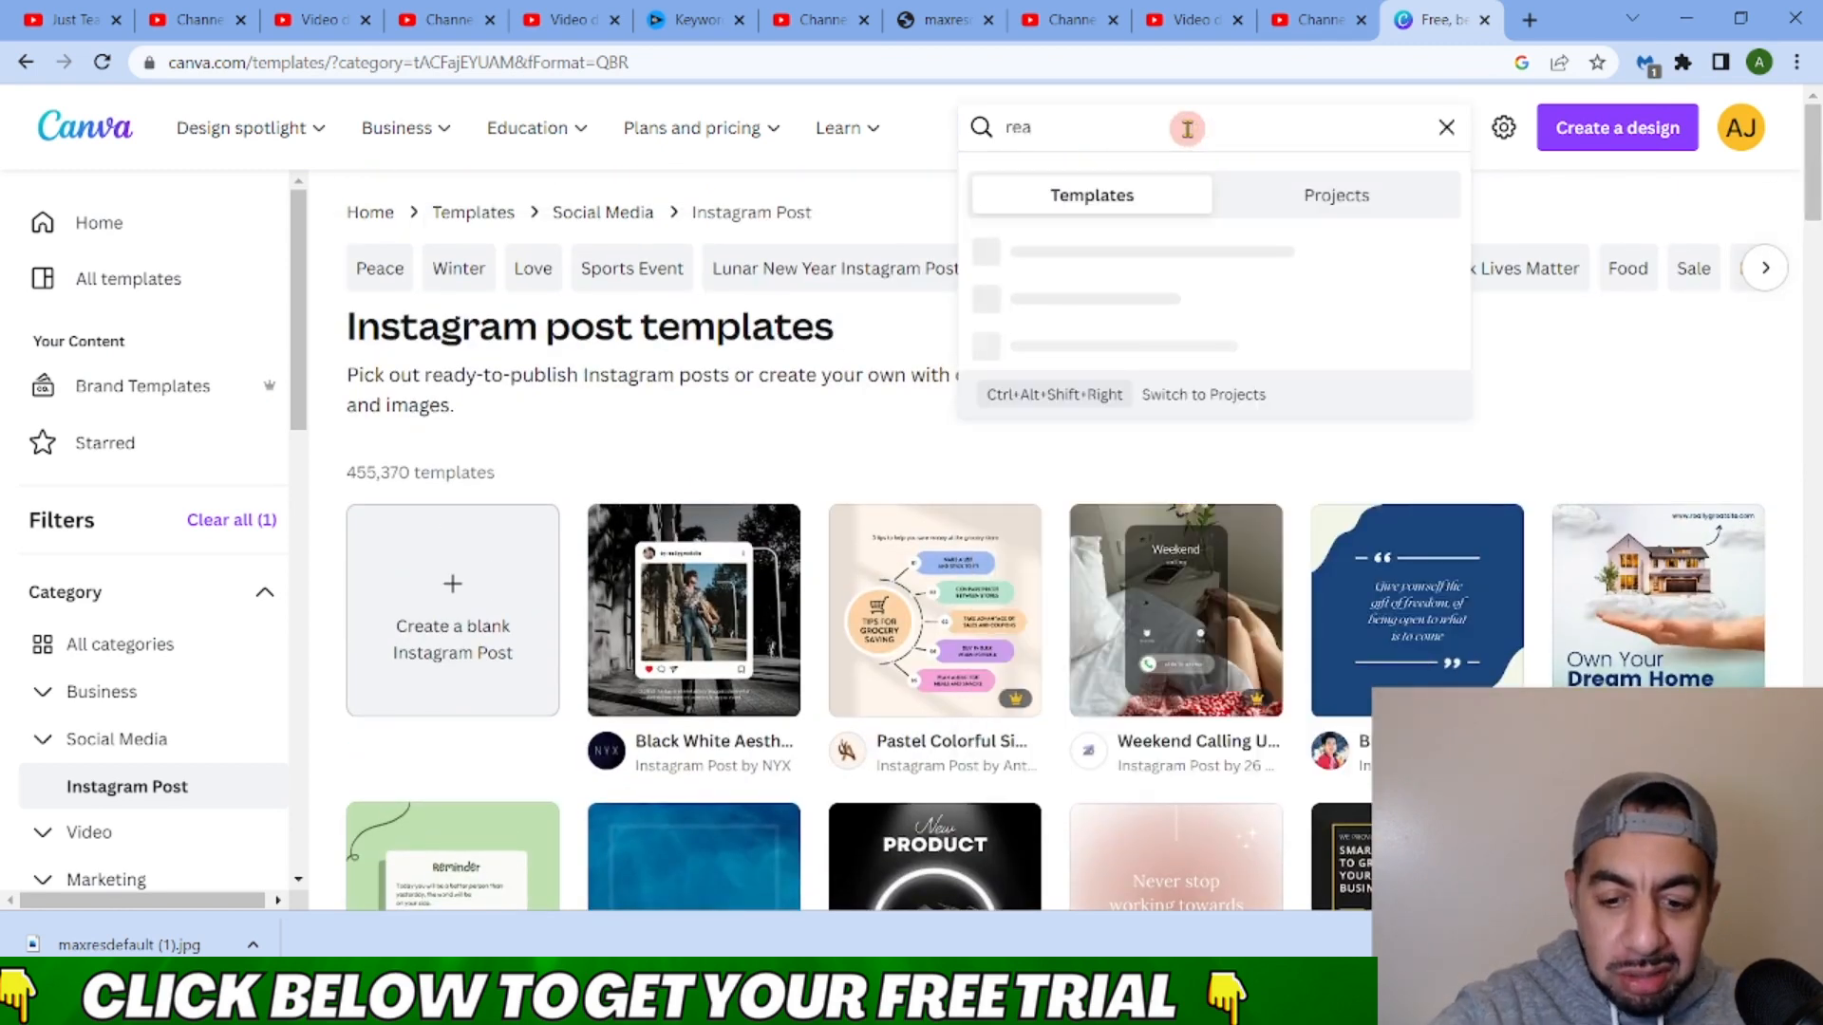
pyautogui.write('l estat')
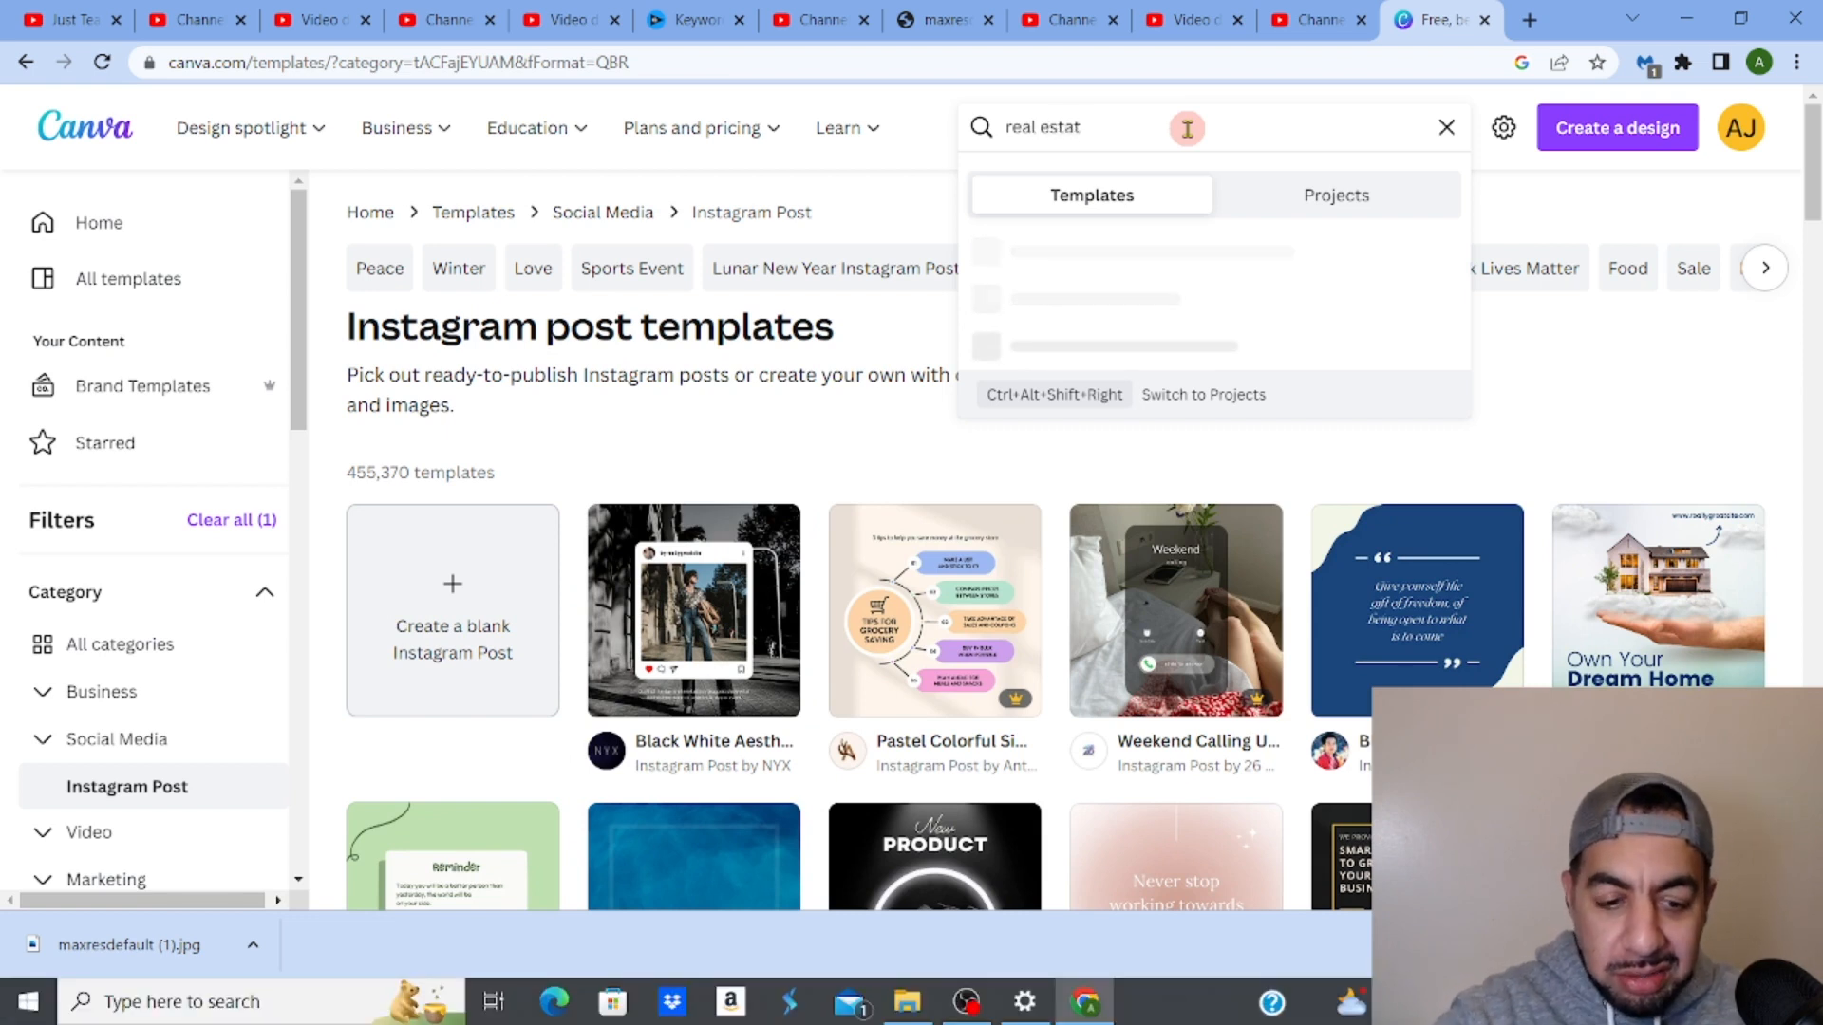
pyautogui.write('e')
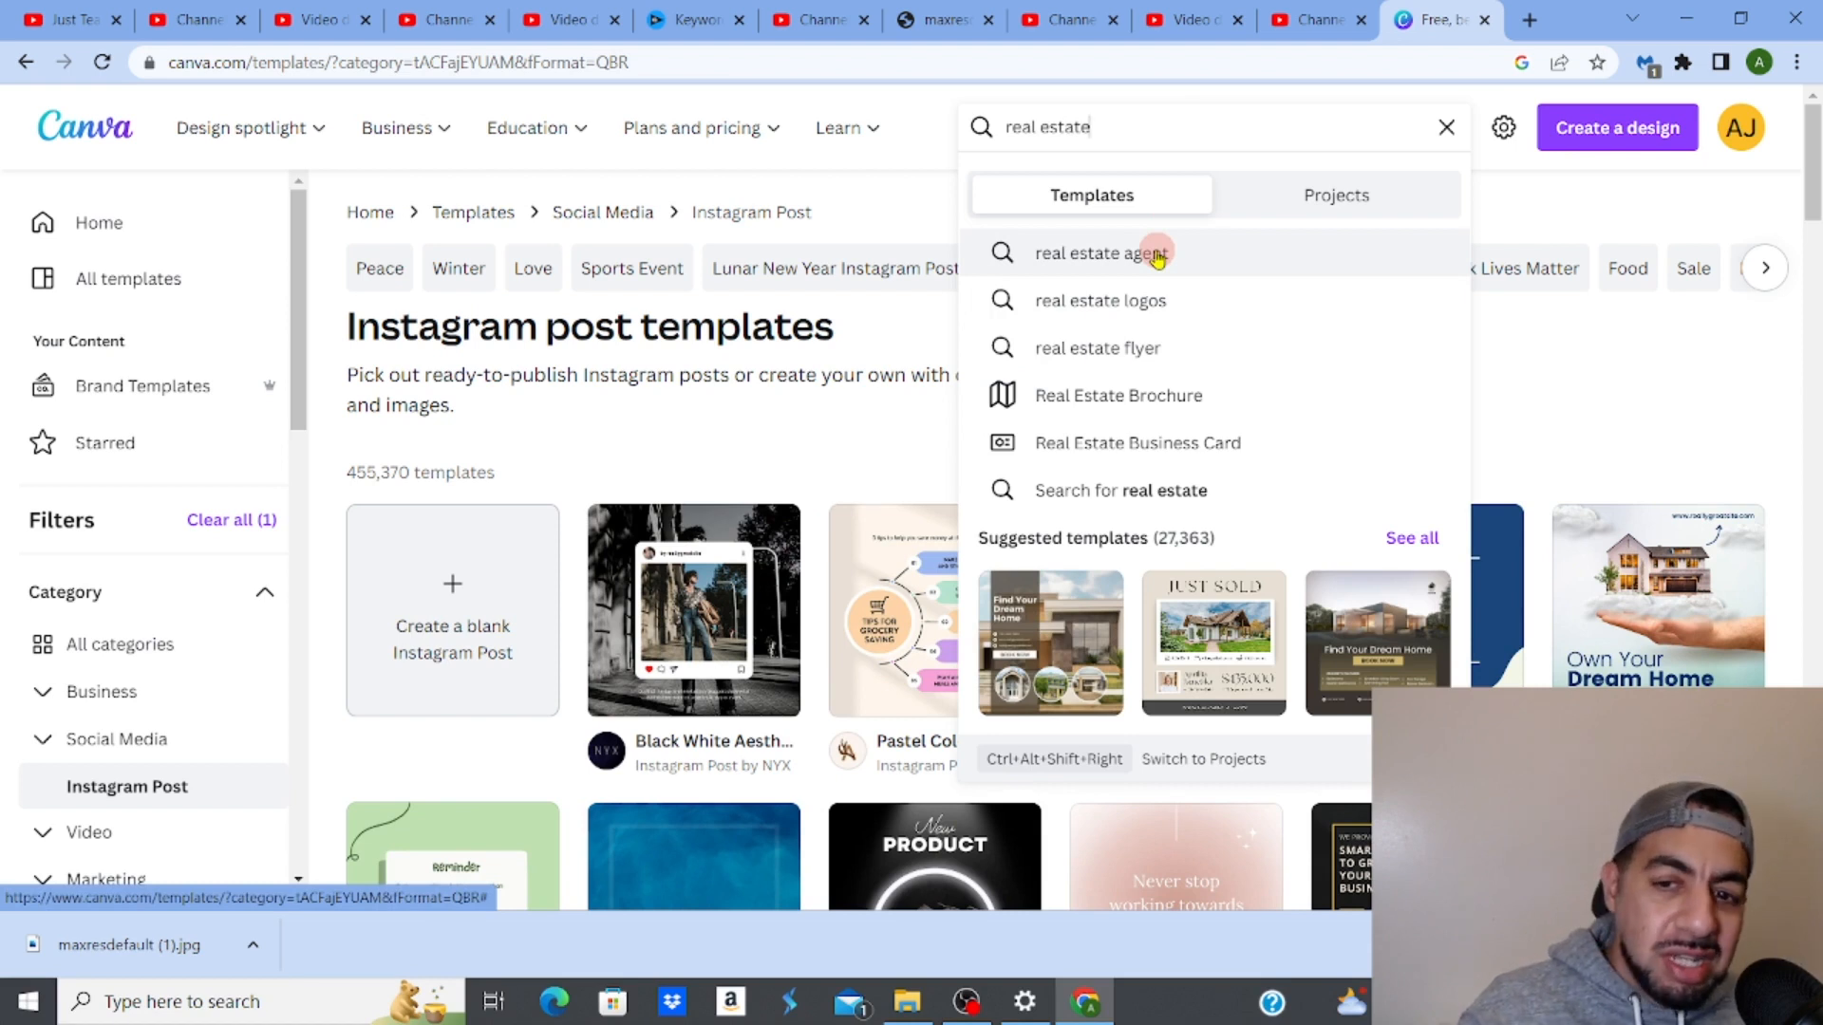
pyautogui.click(1159, 257)
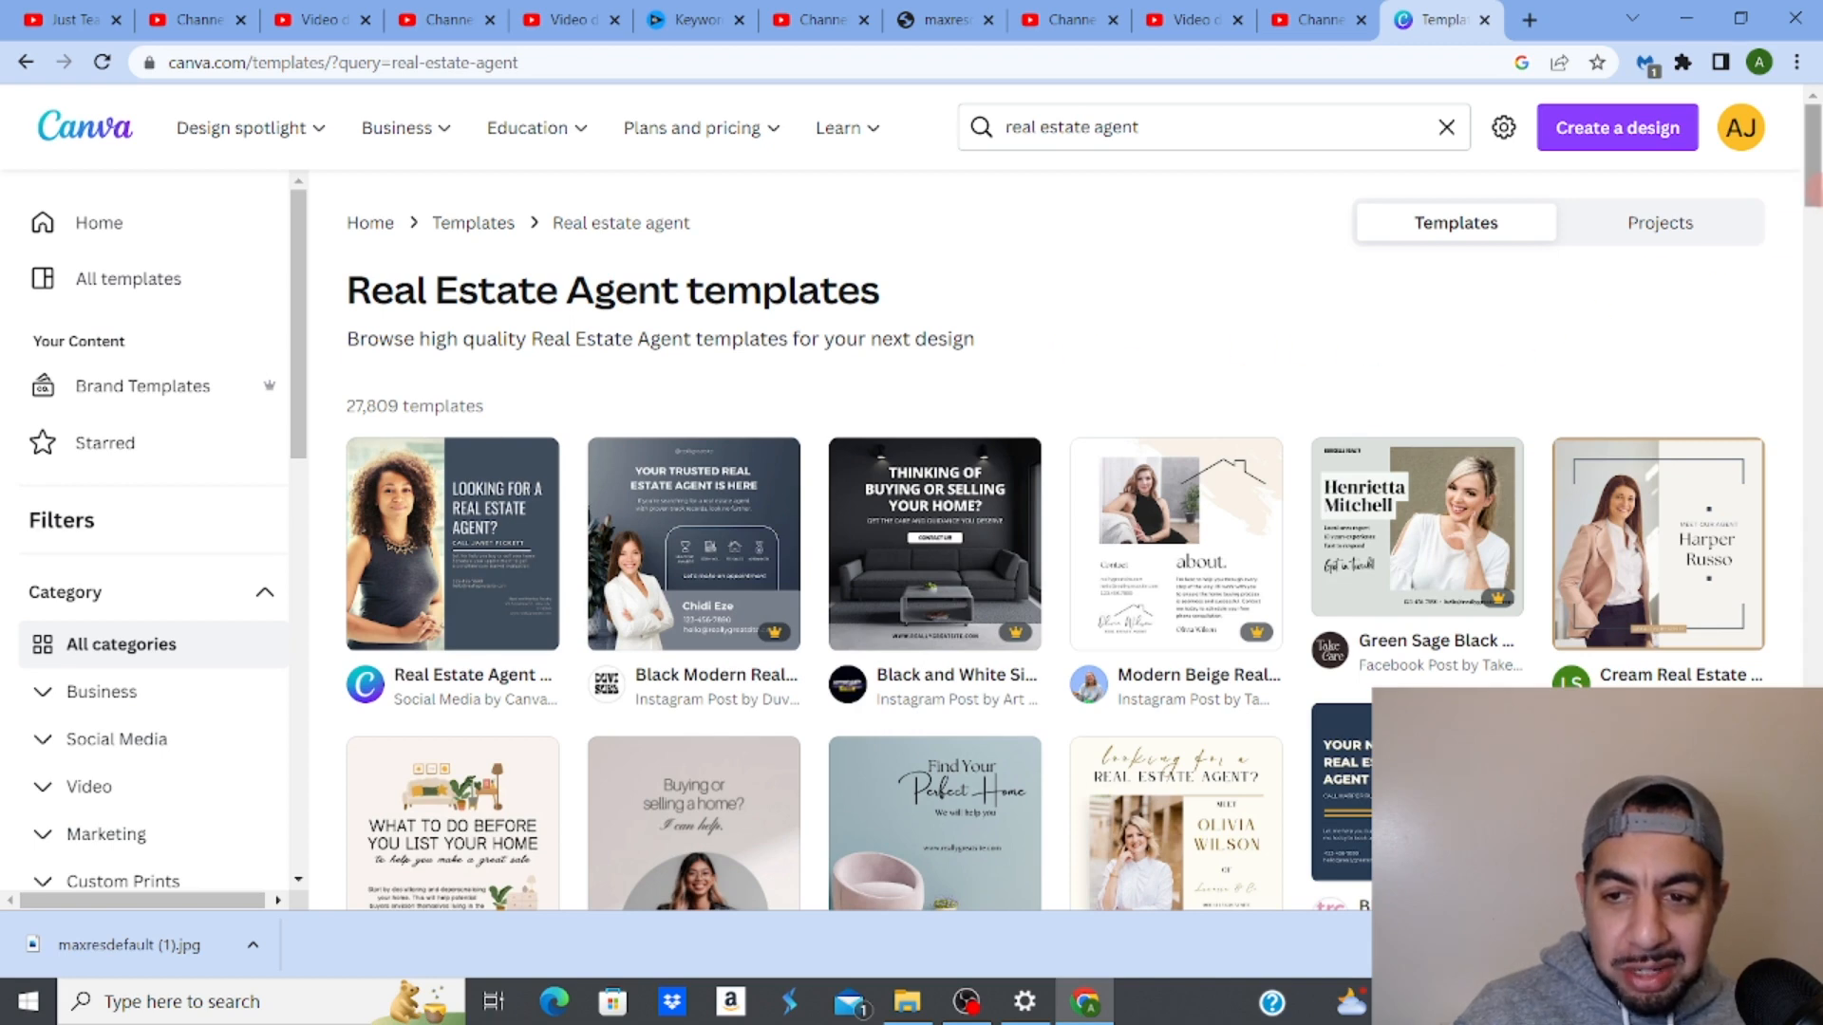
# Find the Real Estate Agent Postcard template, 148 × 105 mm, with the "Looking for a real estate agent?" headline and open it for customizing.
pyautogui.moveTo(1815, 190); pyautogui.dragTo(1814, 352)
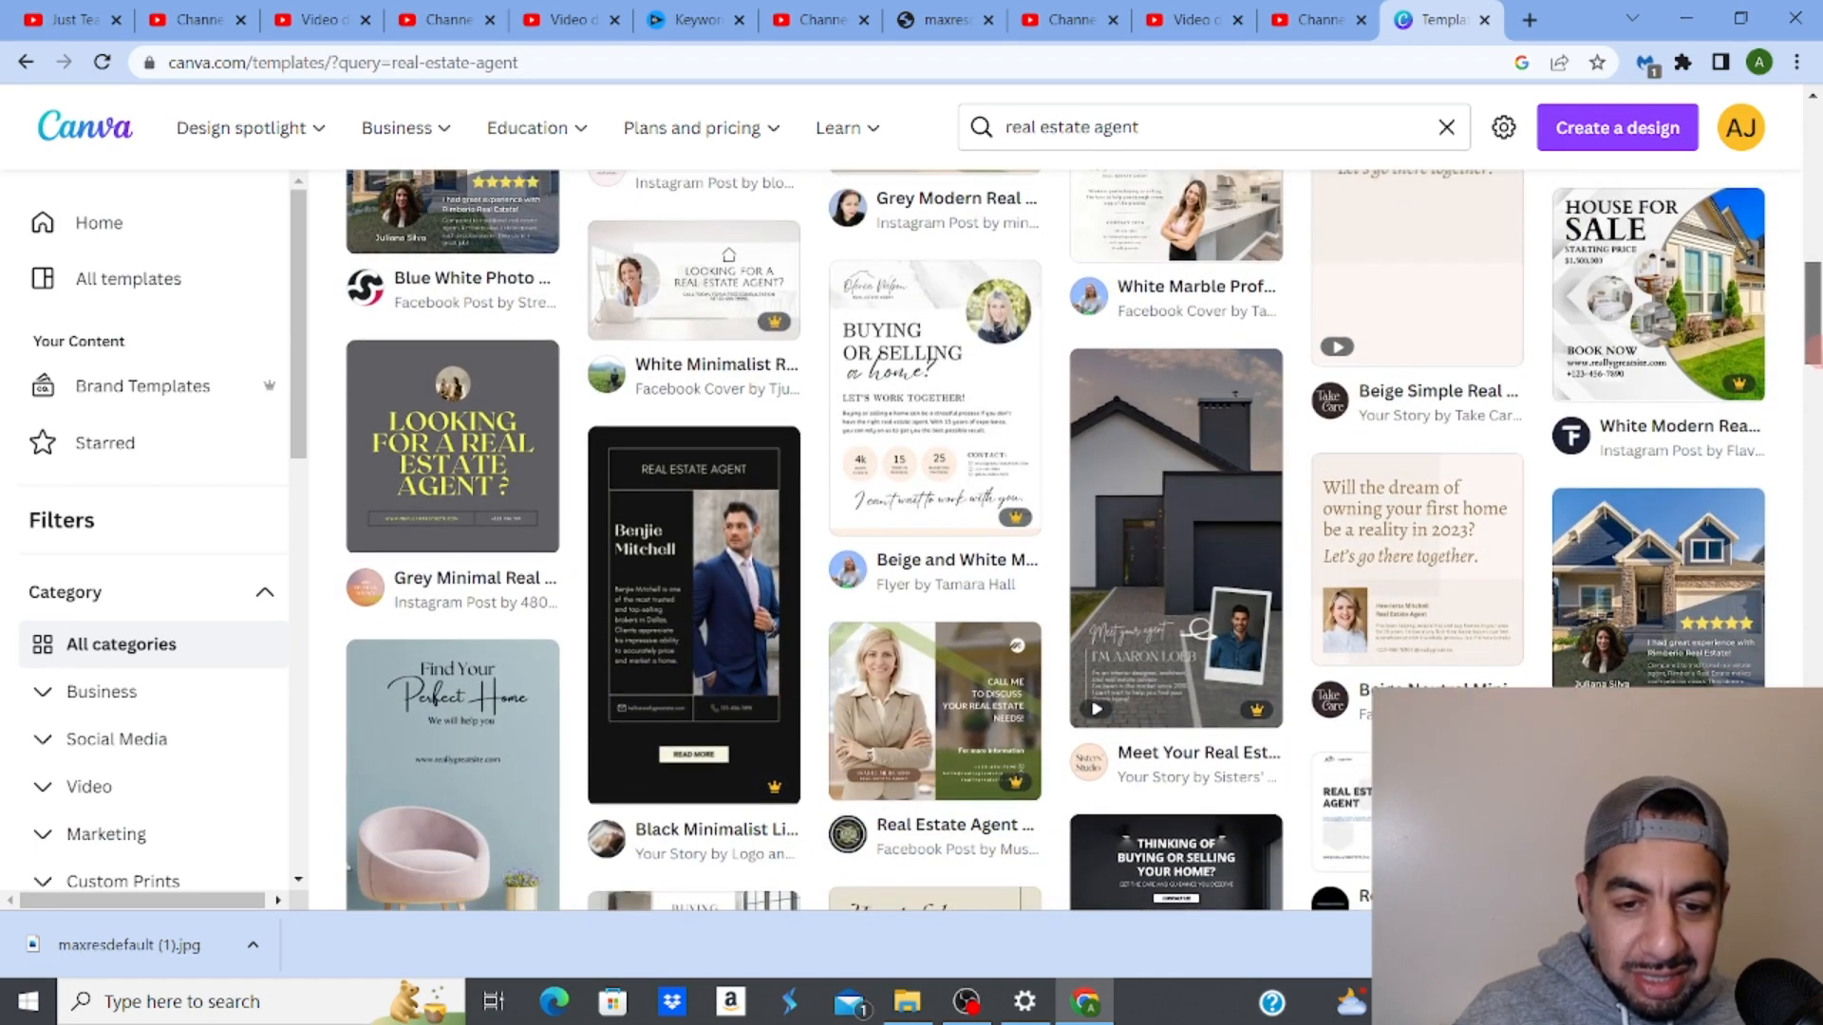
pyautogui.moveTo(1813, 351); pyautogui.dragTo(1814, 483)
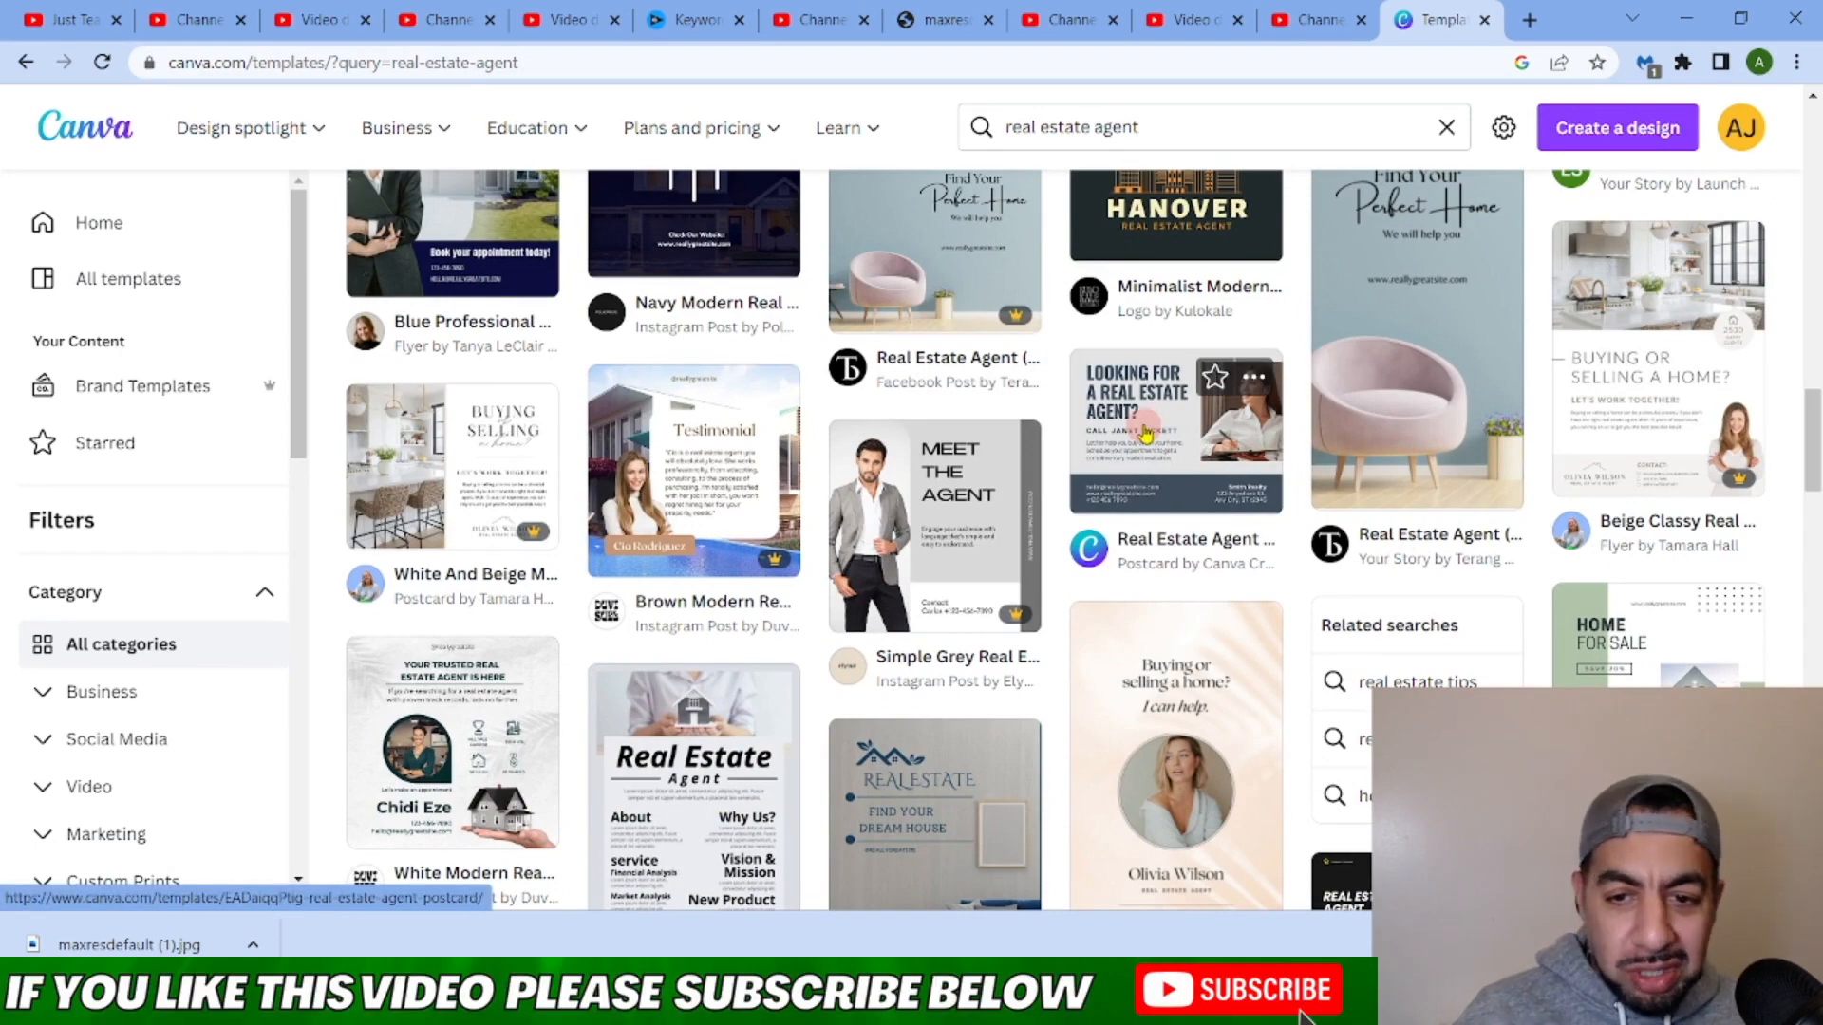
pyautogui.moveTo(1814, 432); pyautogui.dragTo(1815, 359)
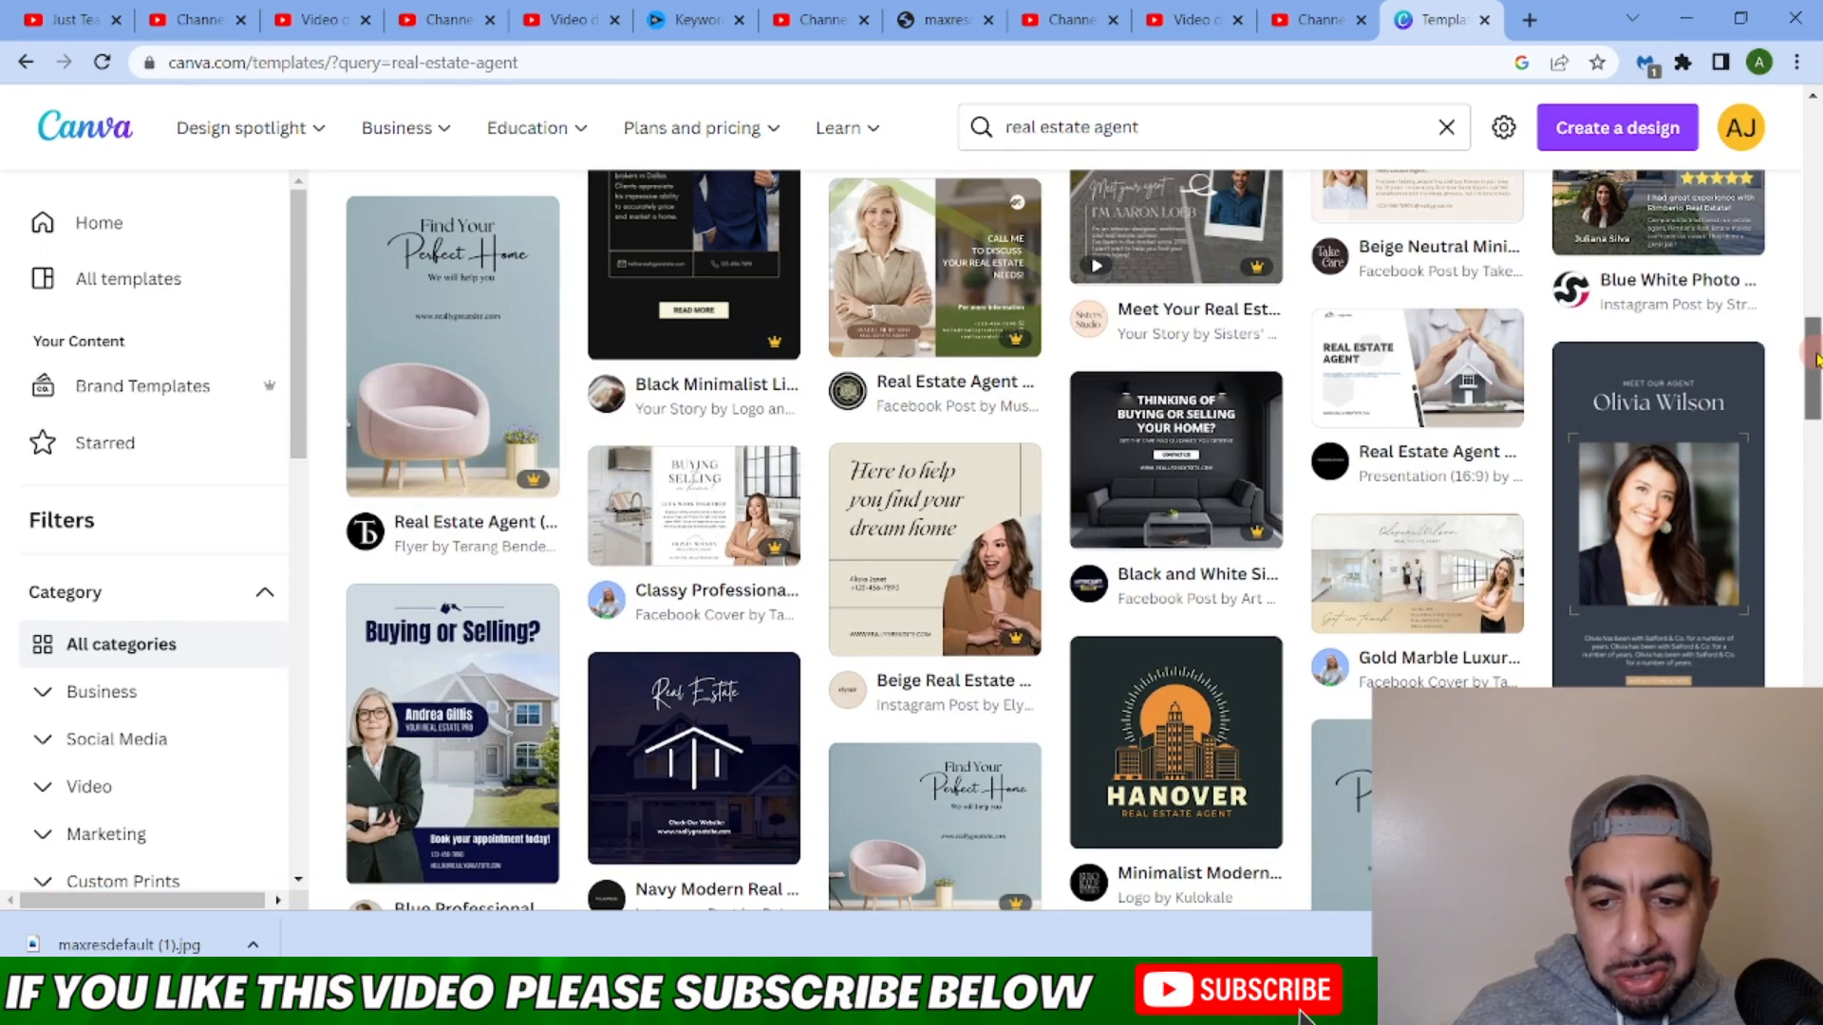
pyautogui.scroll(-6, 1201, 406)
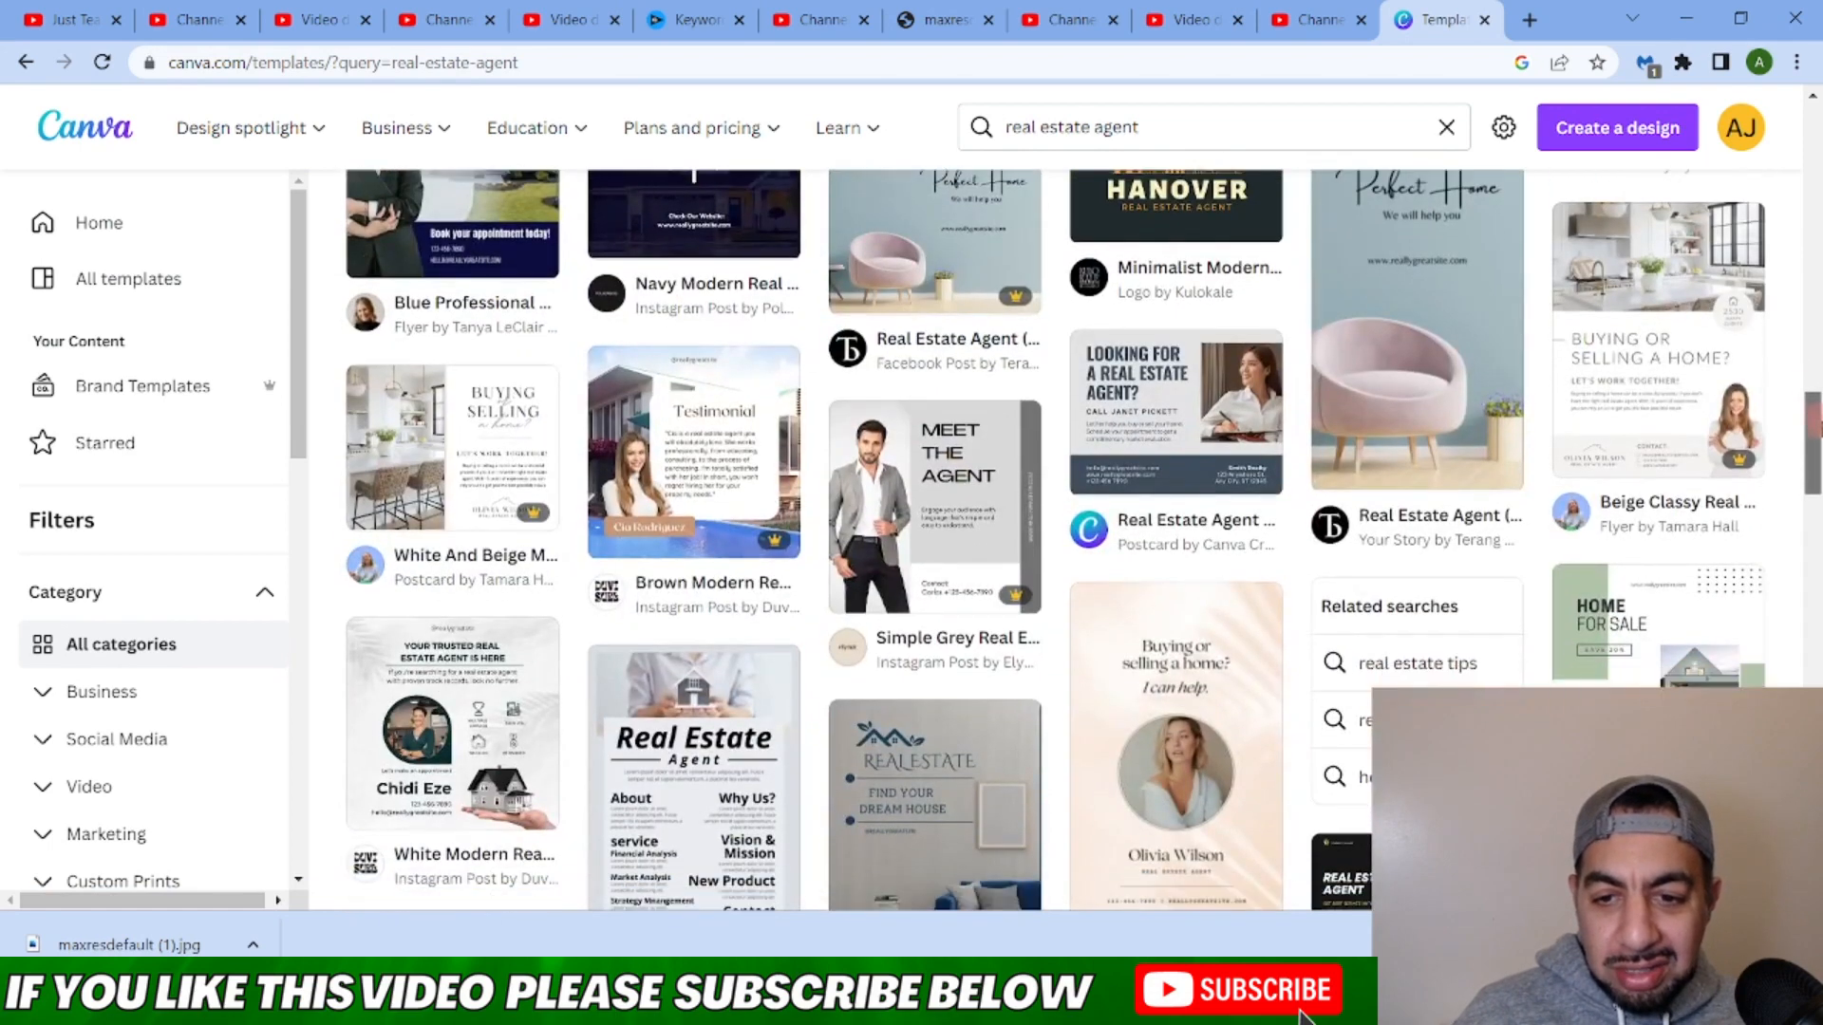
pyautogui.click(1201, 406)
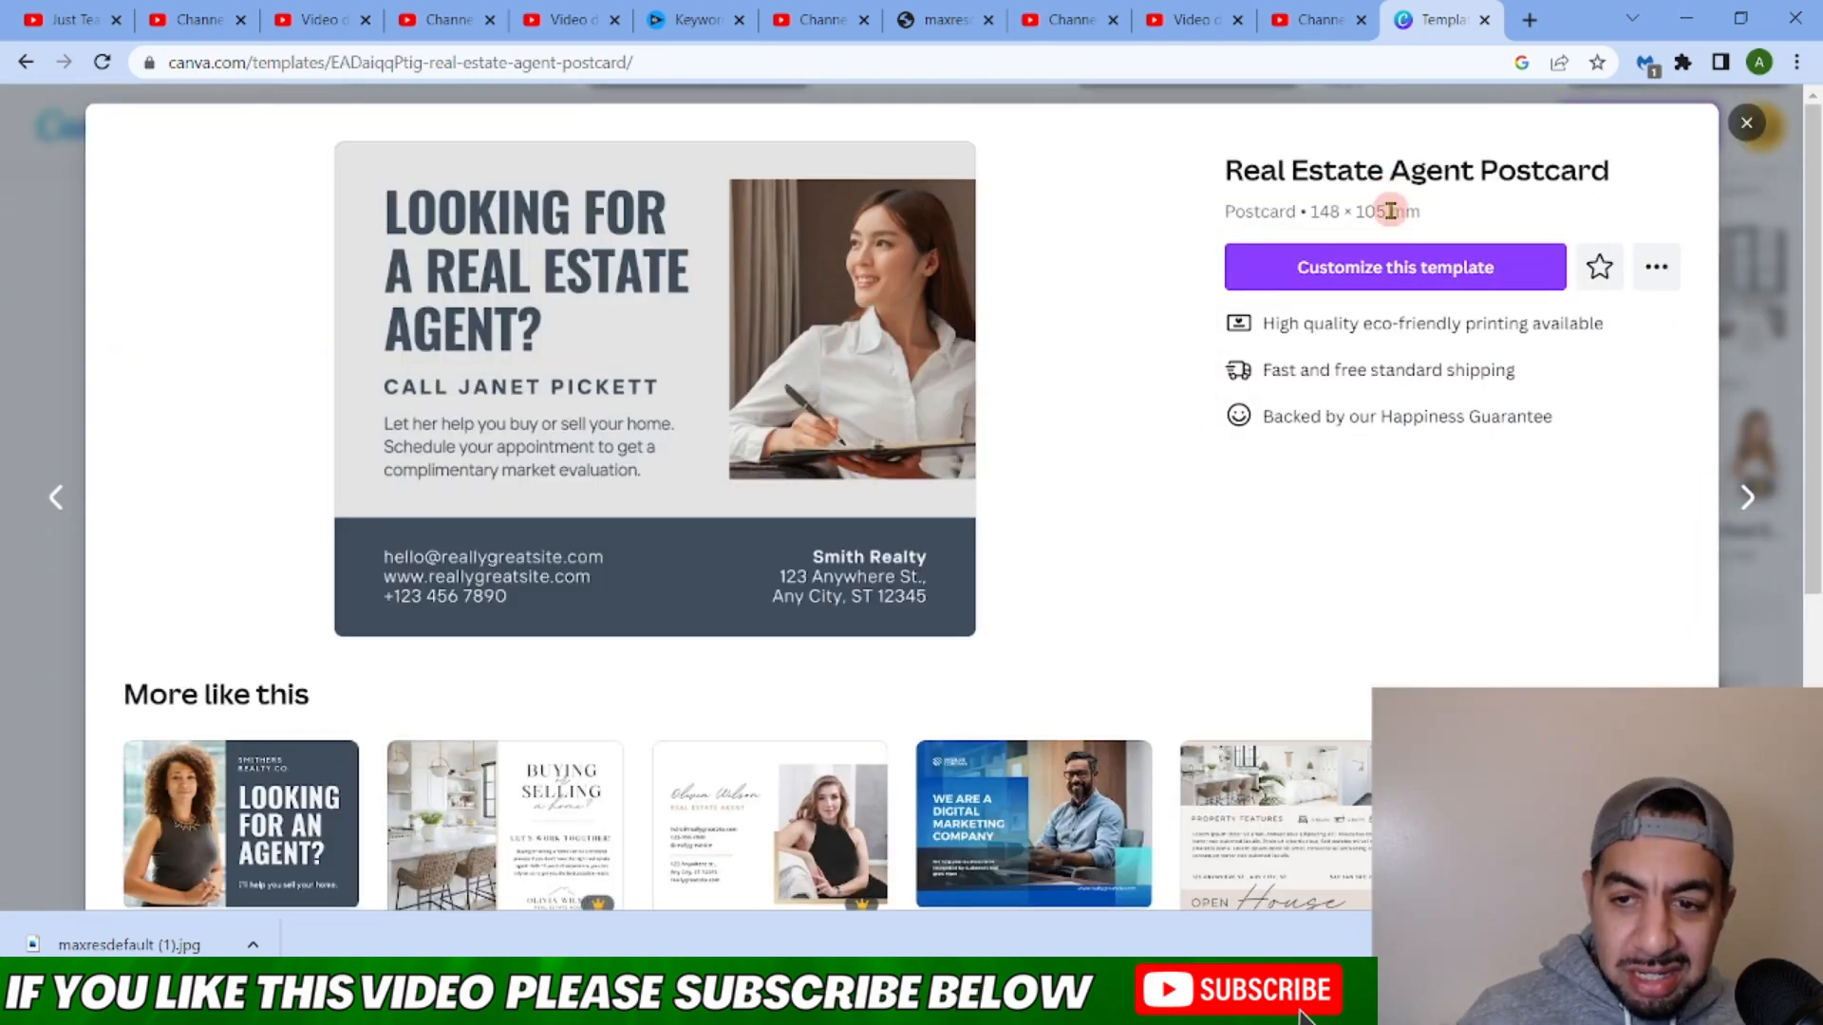
pyautogui.click(1392, 276)
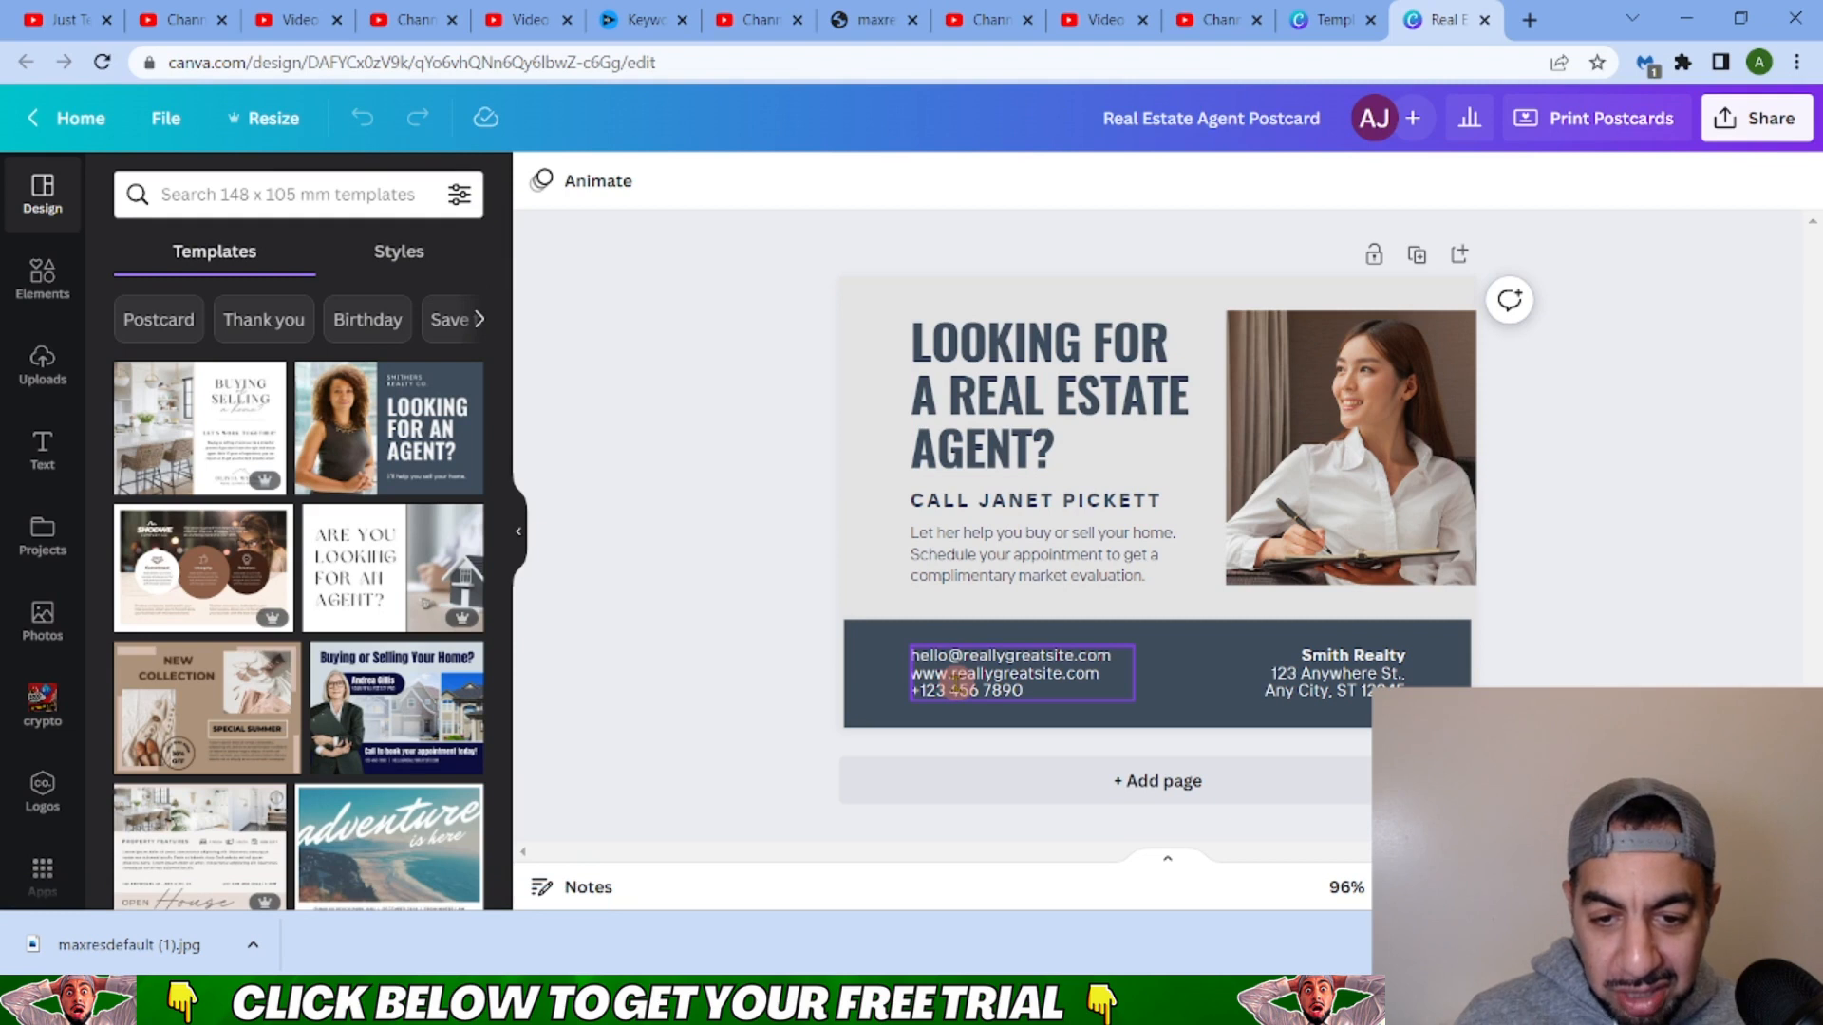
# Check the contact details and the company address in the postcard's footer as editable text.
pyautogui.doubleClick(958, 682)
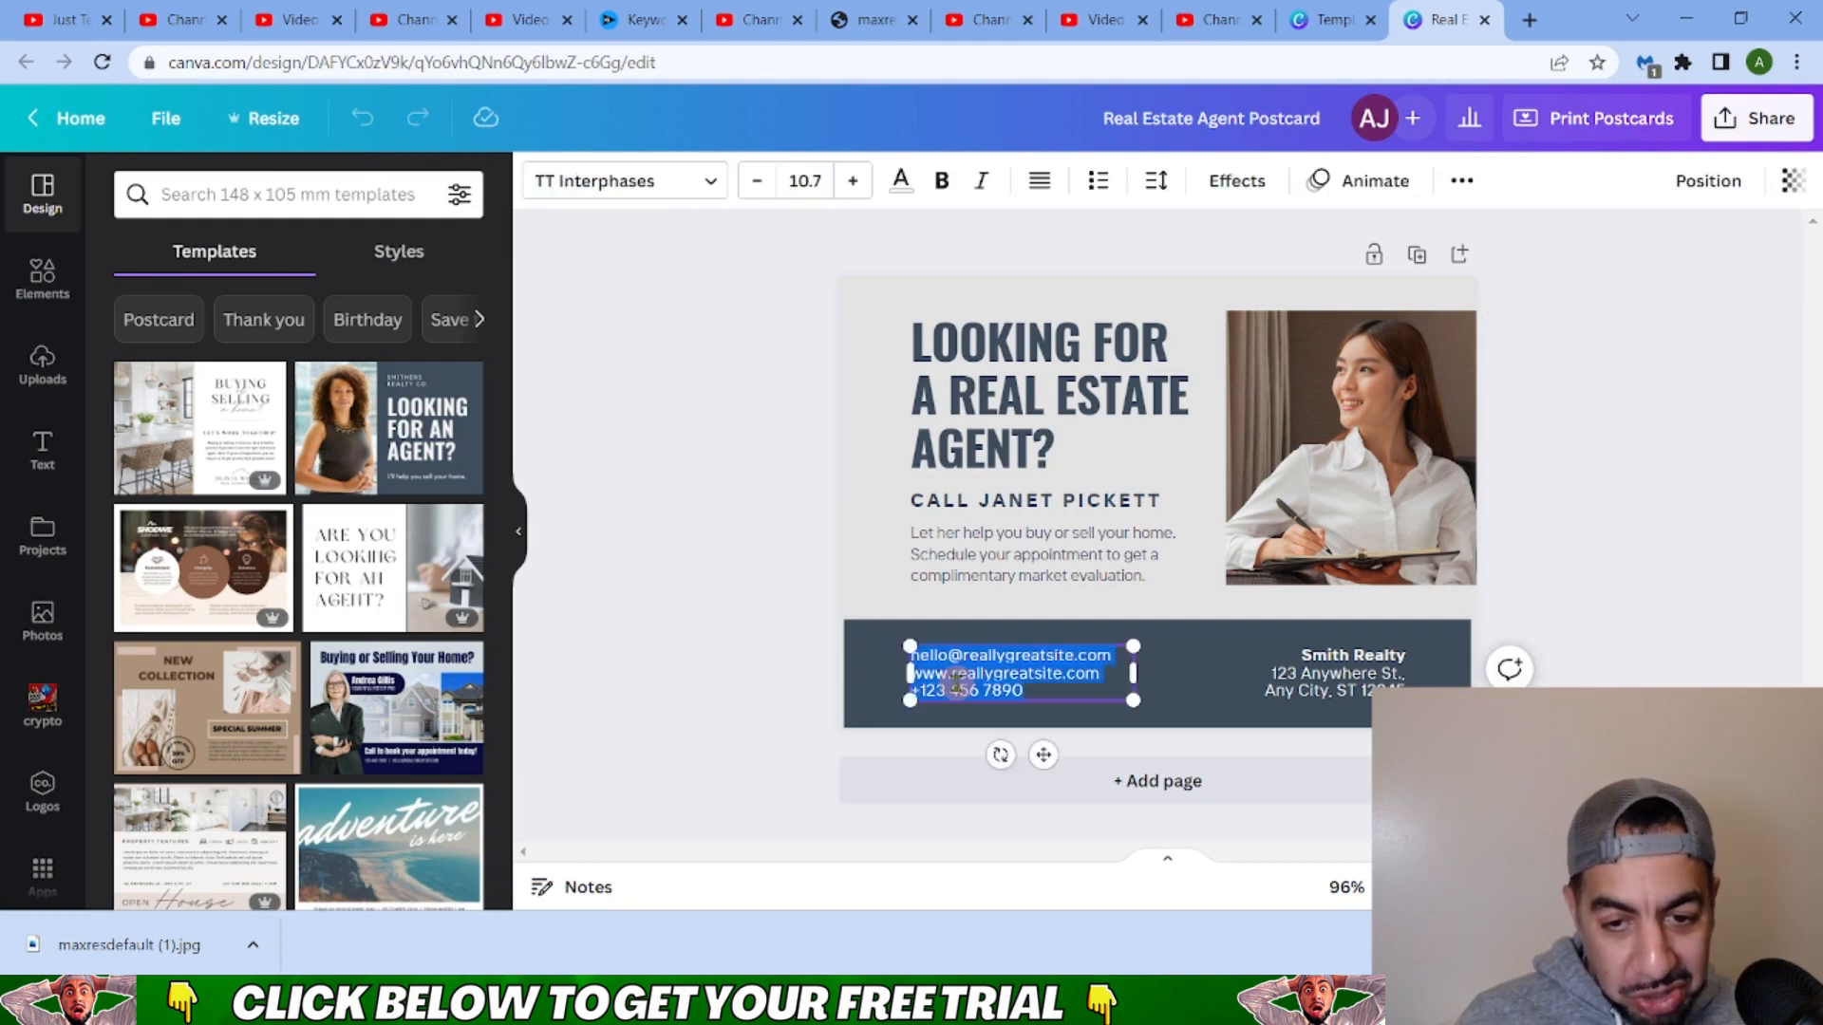
pyautogui.click(957, 682)
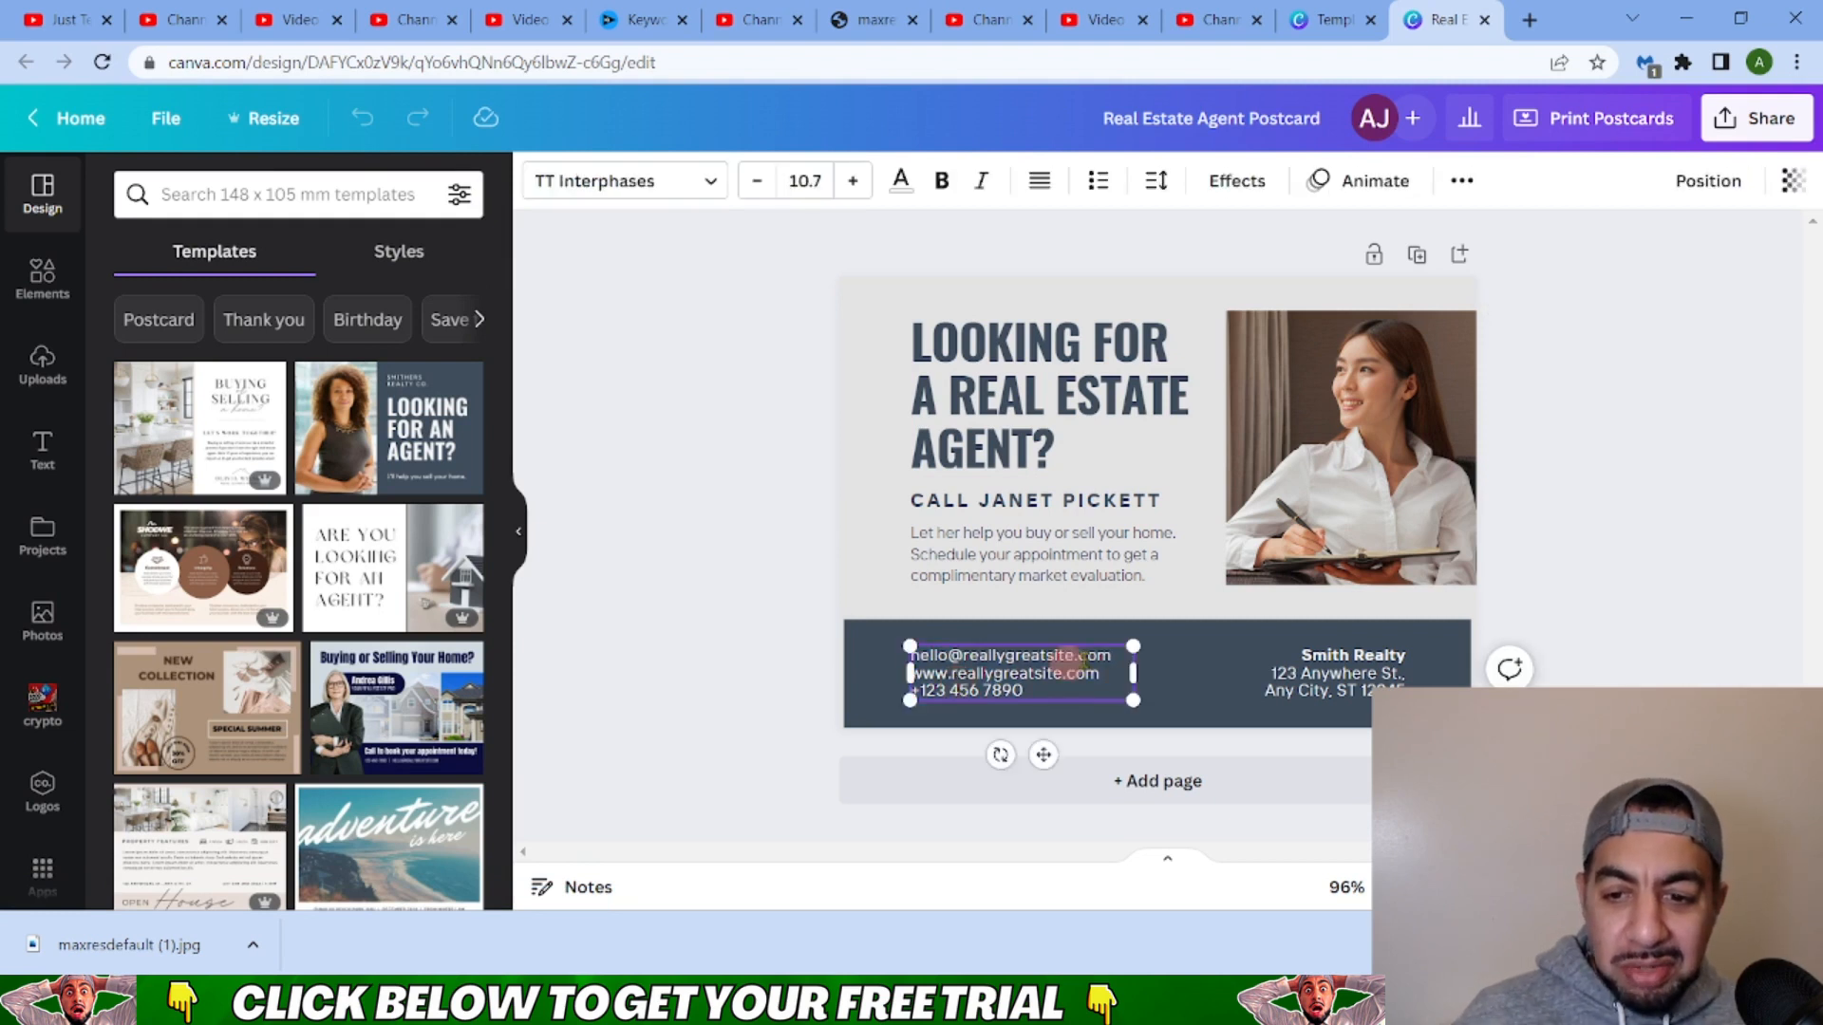
pyautogui.doubleClick(1309, 662)
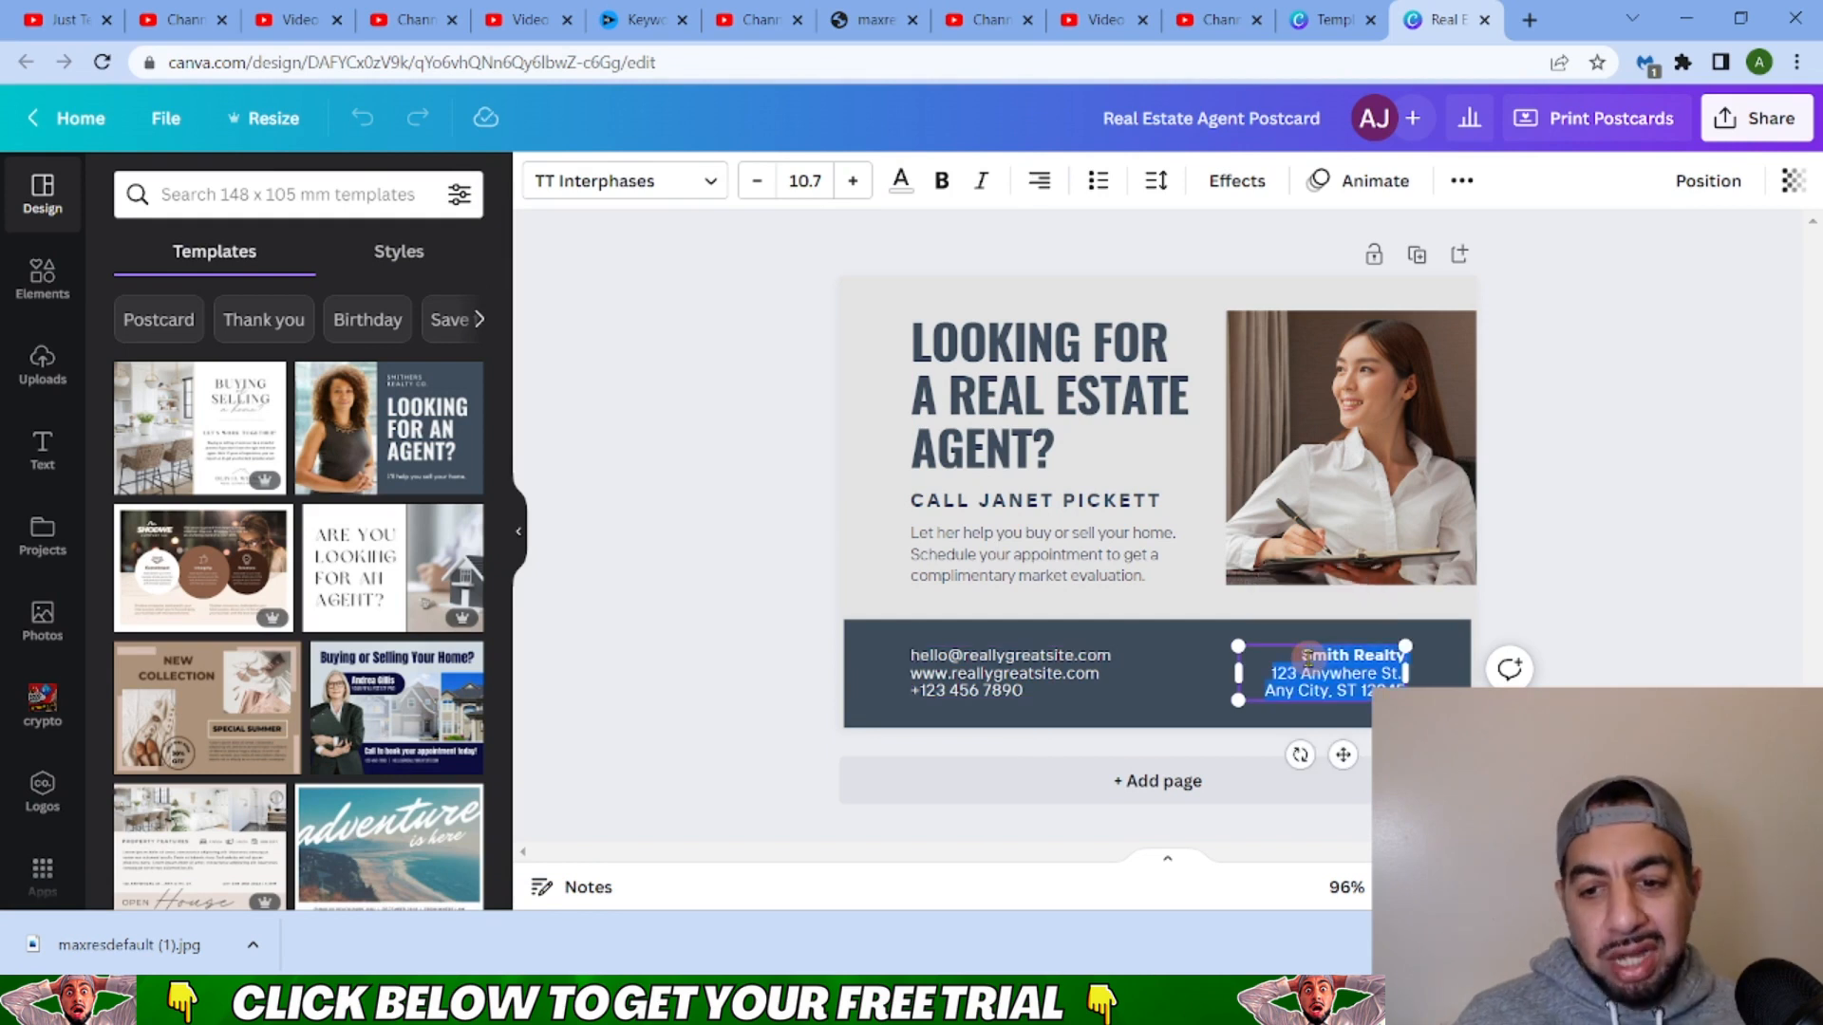
# Delete the woman's photo from the postcard and insert the uploaded photo of the man in a cap and black jacket pointing sideways.
pyautogui.click(1311, 476)
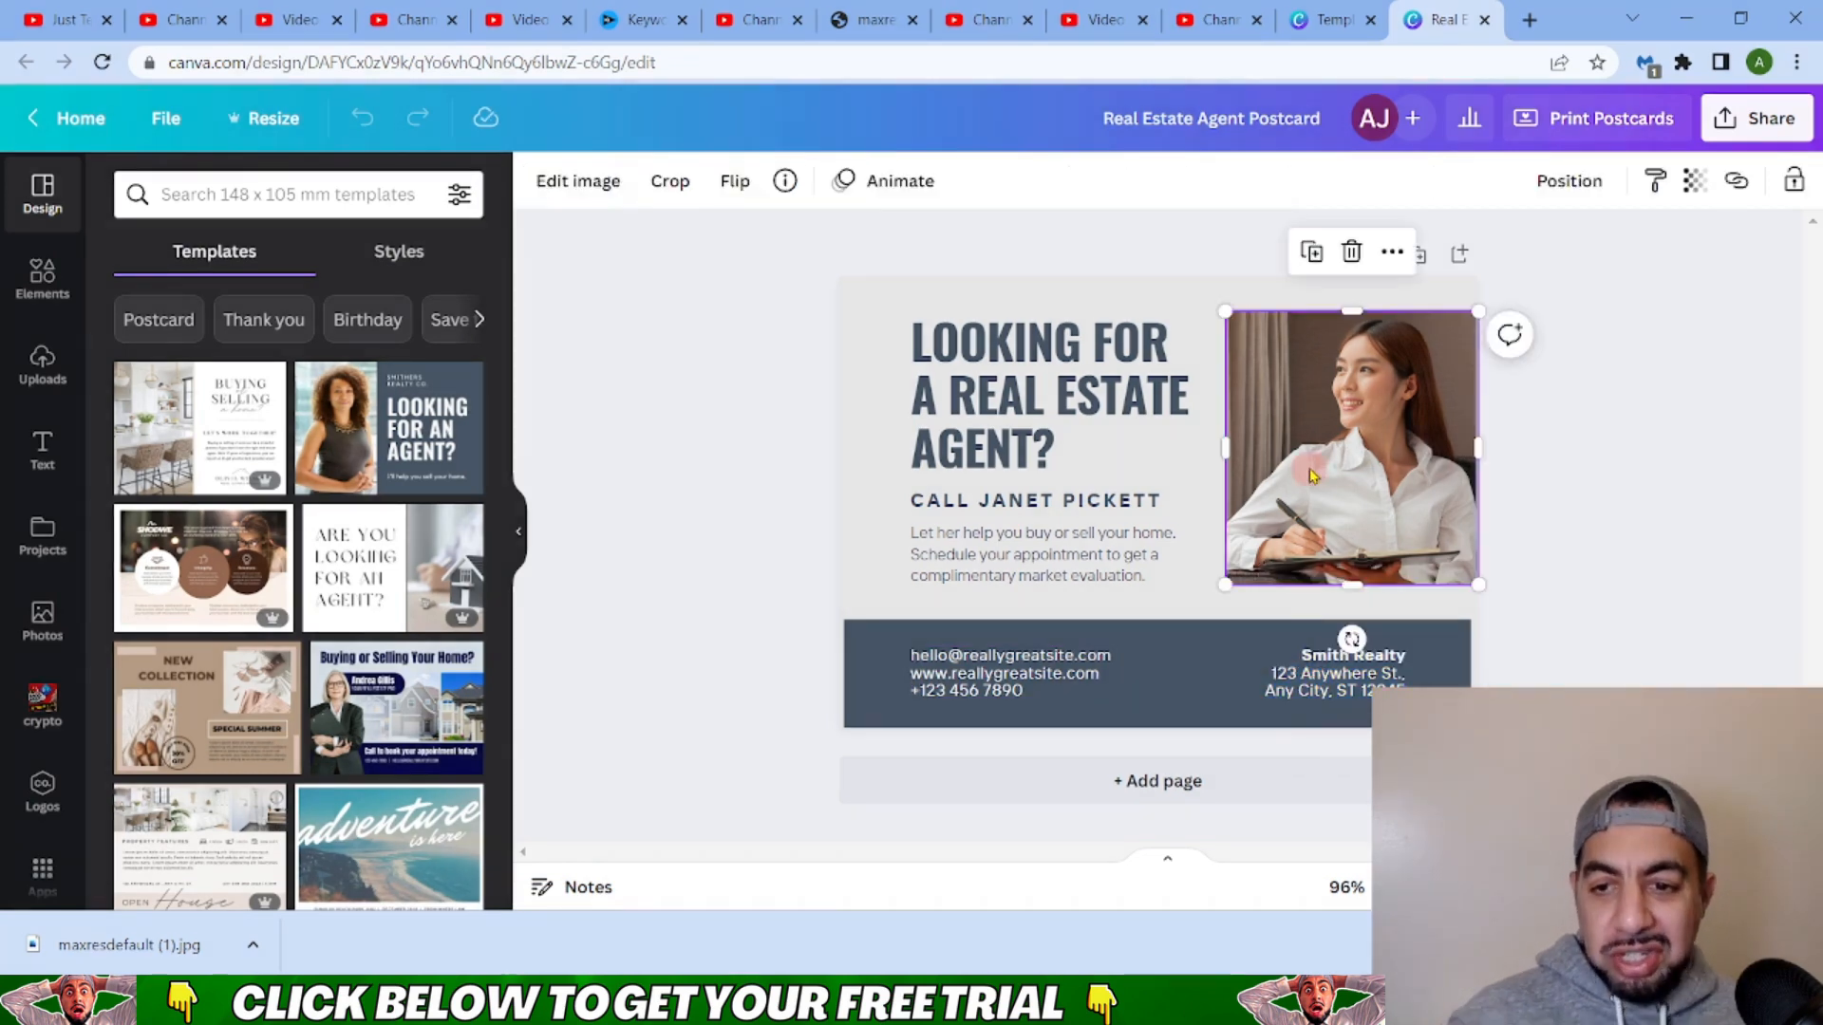
pyautogui.press('Delete')
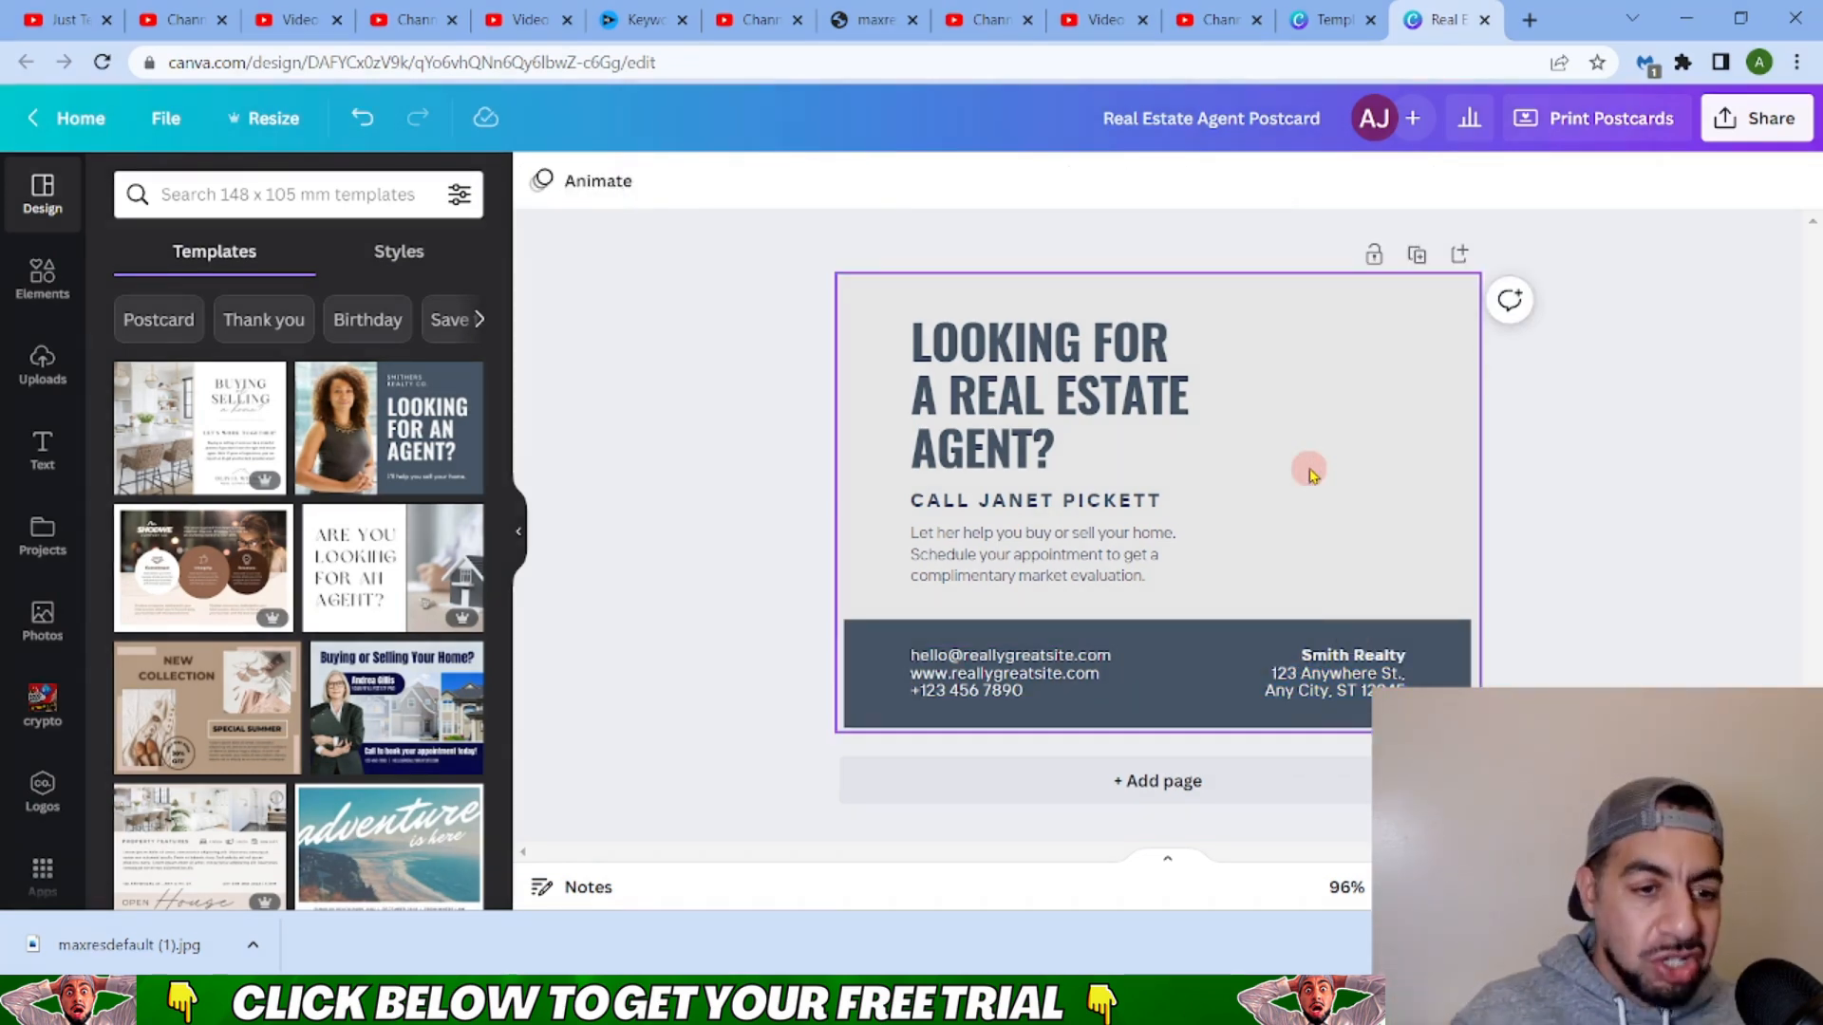
pyautogui.click(63, 371)
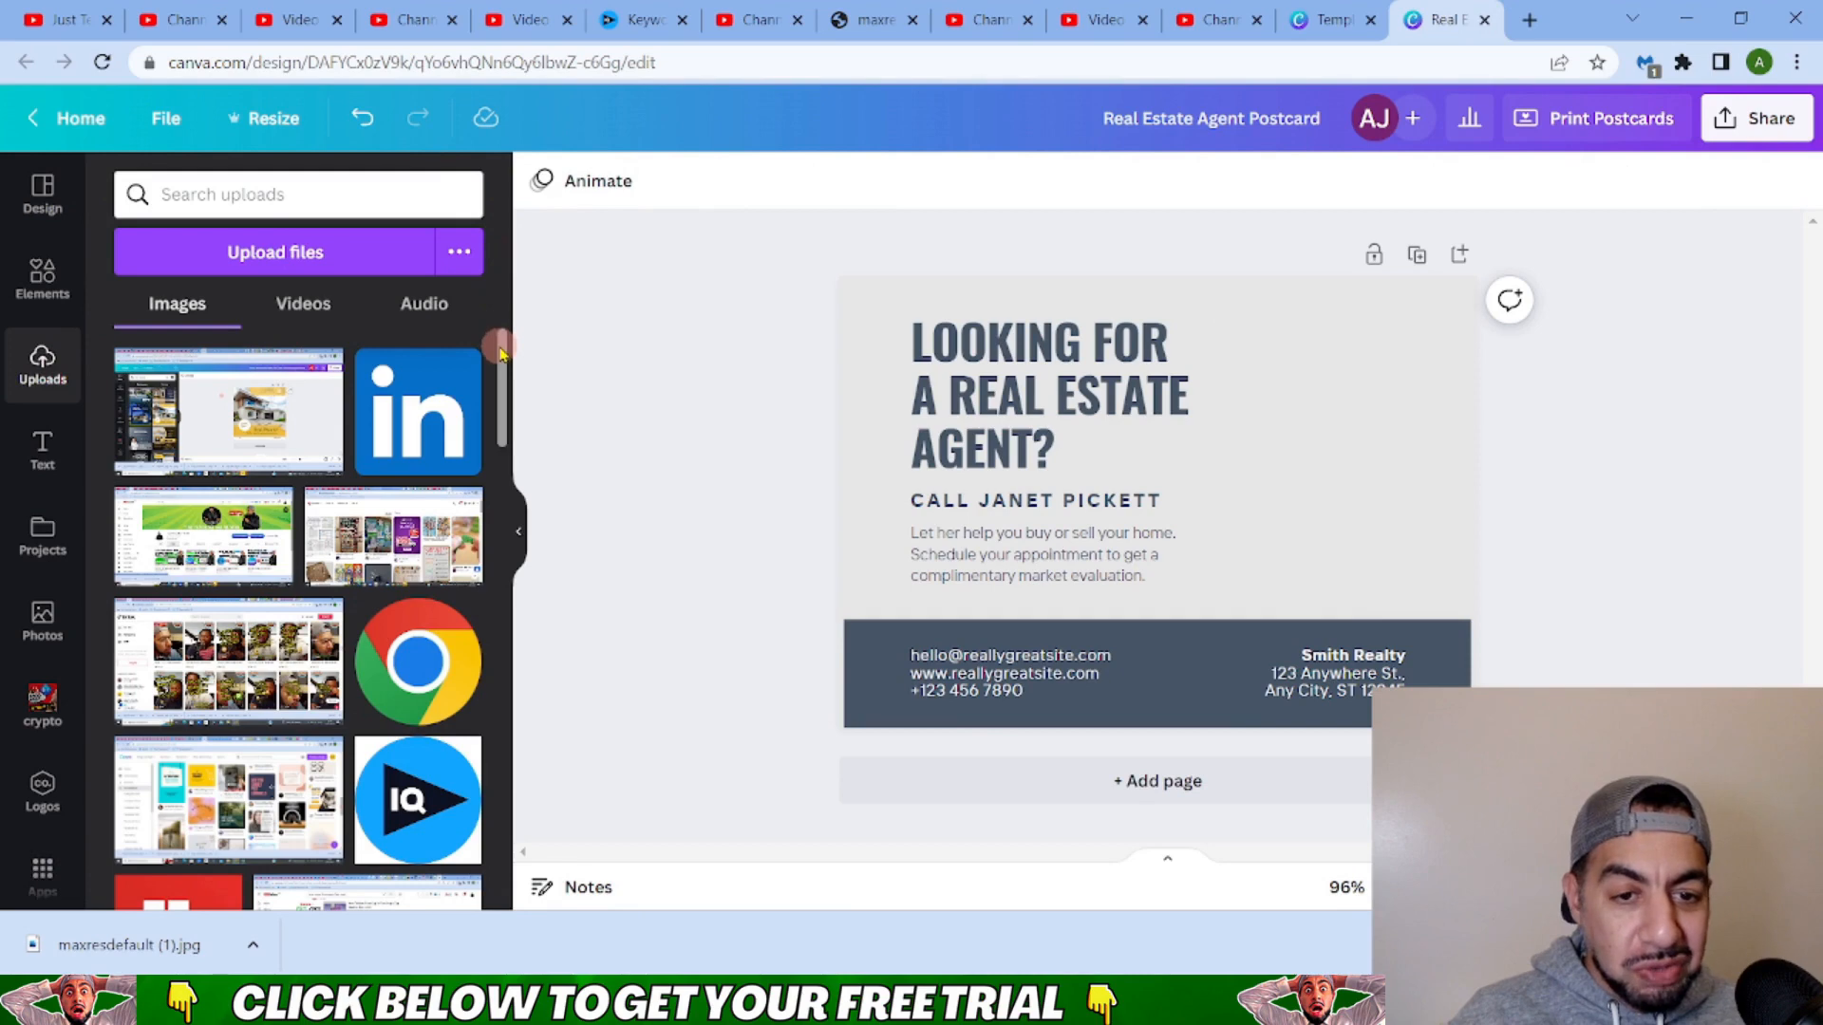
pyautogui.moveTo(500, 353); pyautogui.dragTo(495, 632)
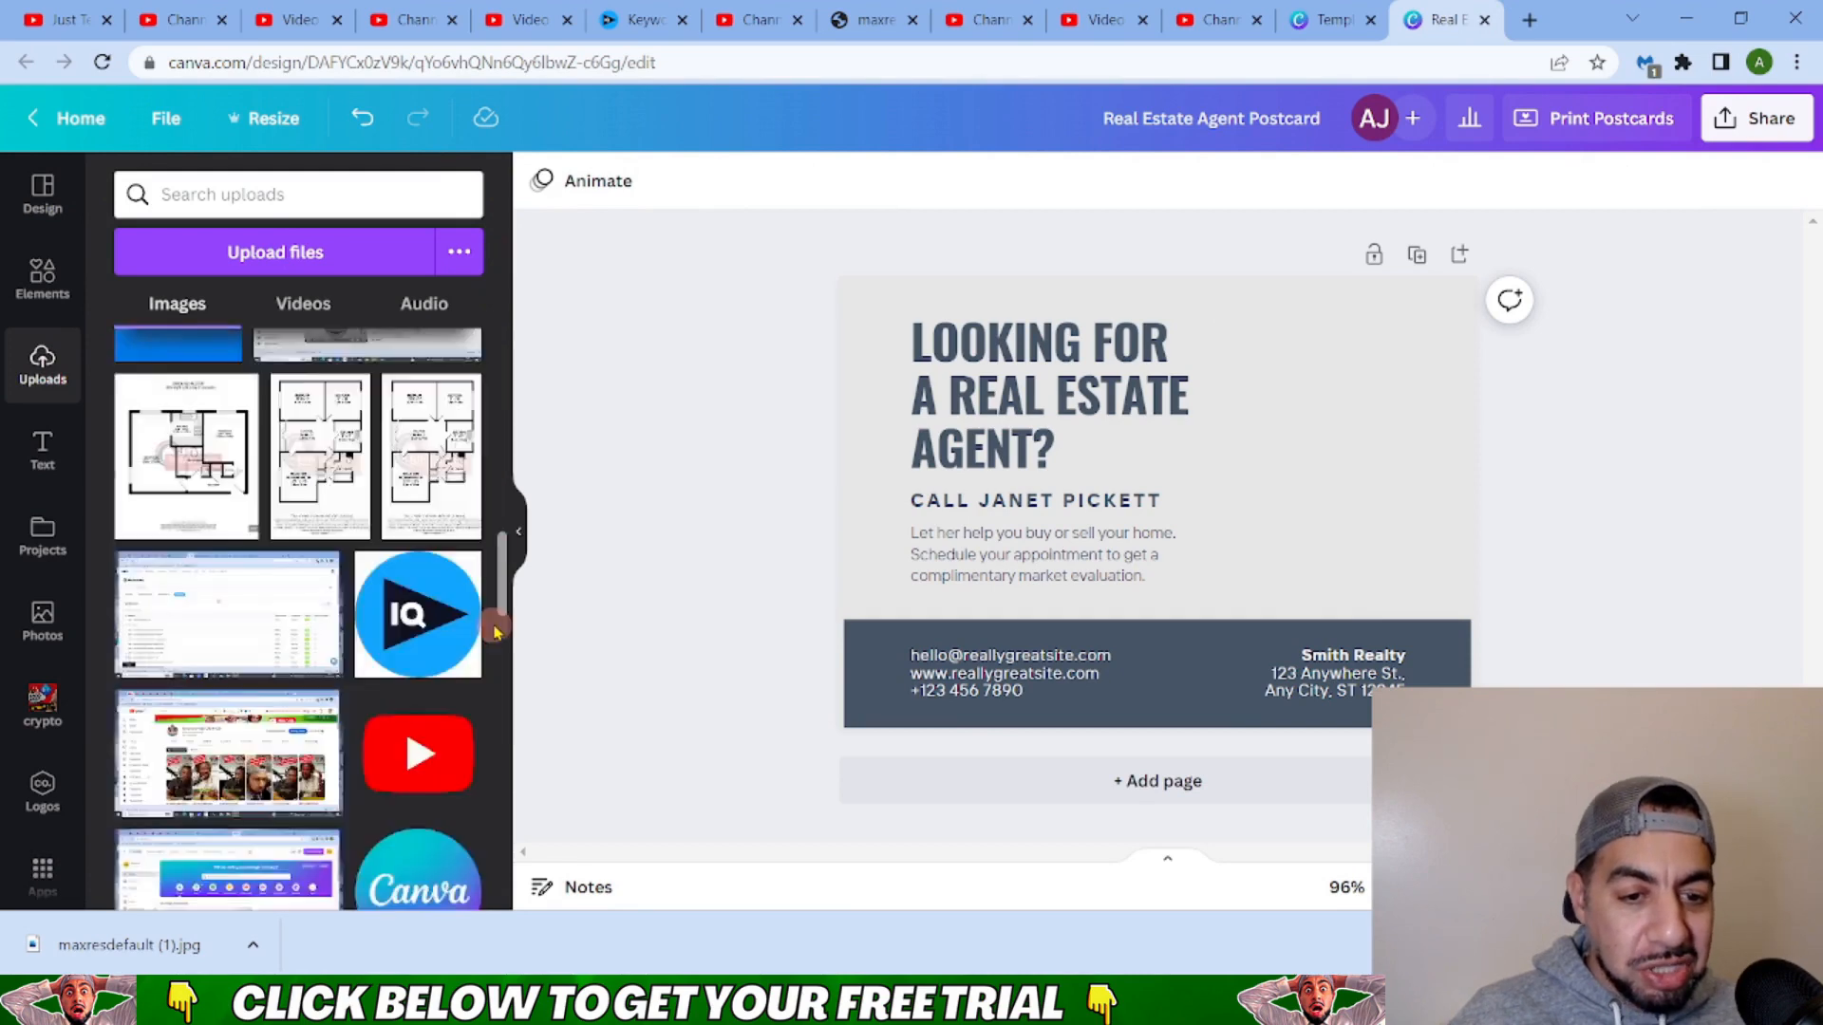
pyautogui.scroll(-15, 495, 631)
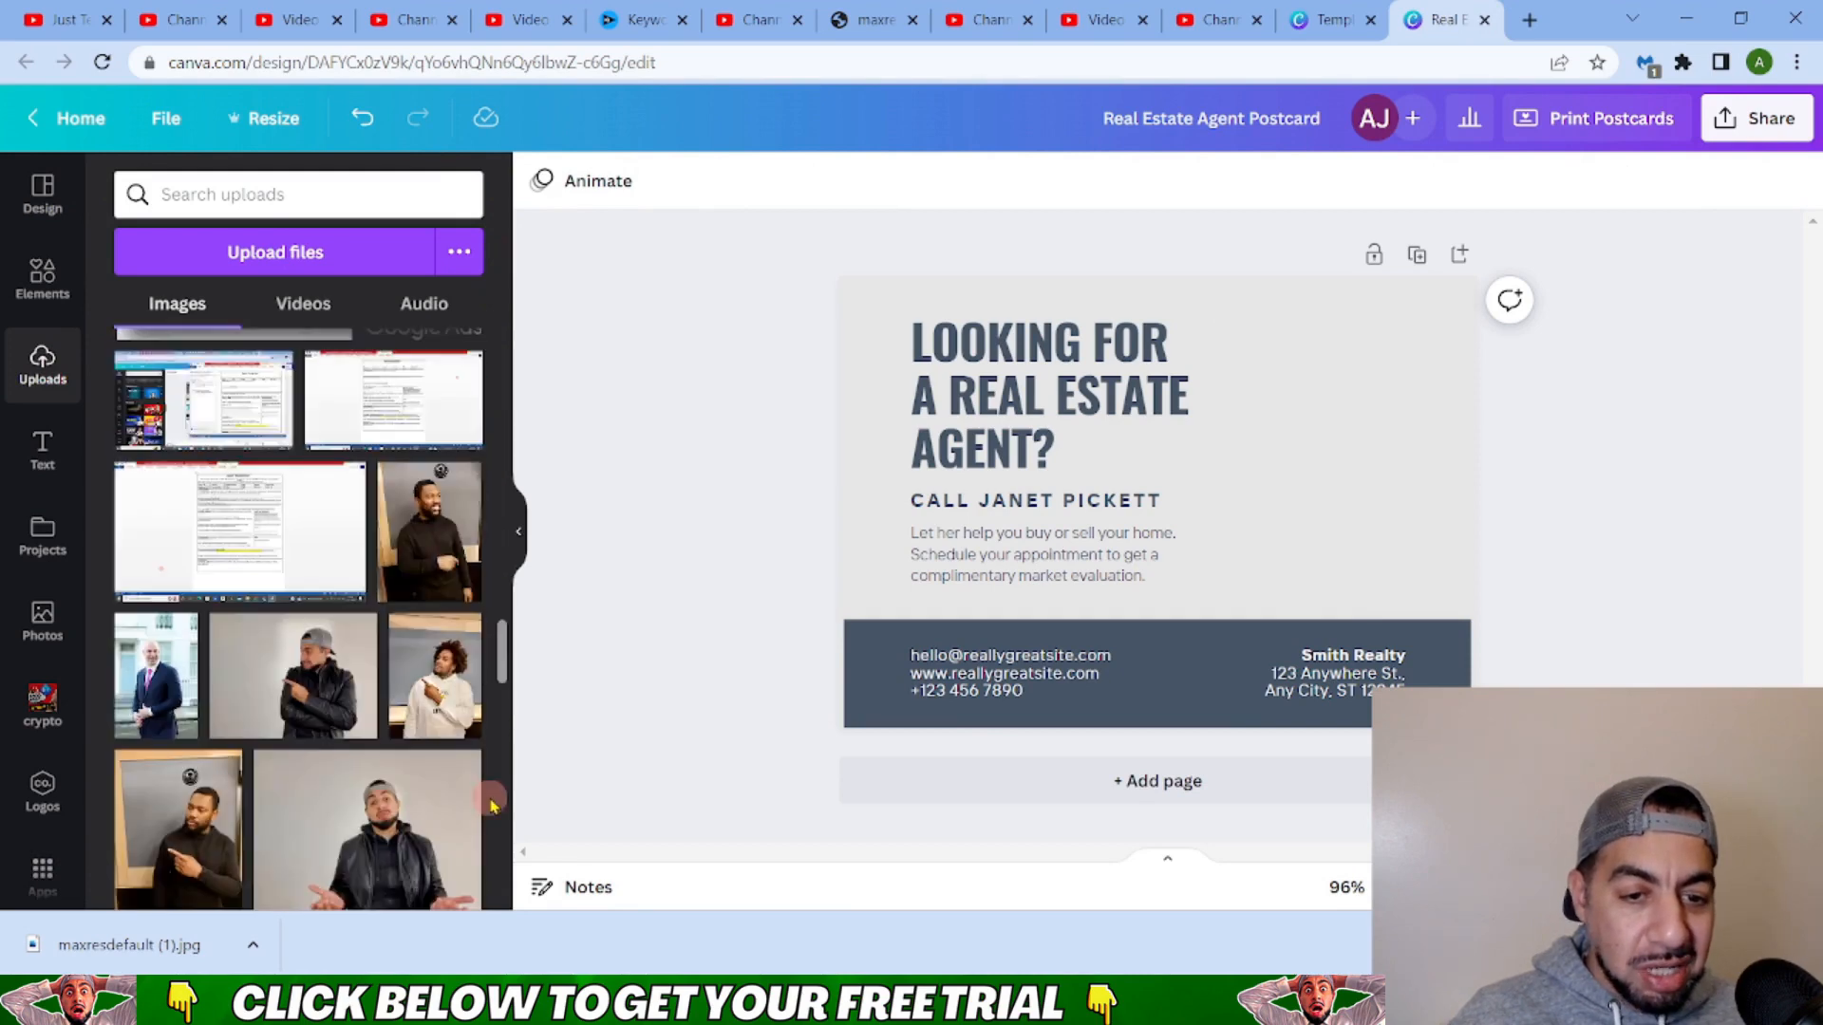
pyautogui.click(289, 726)
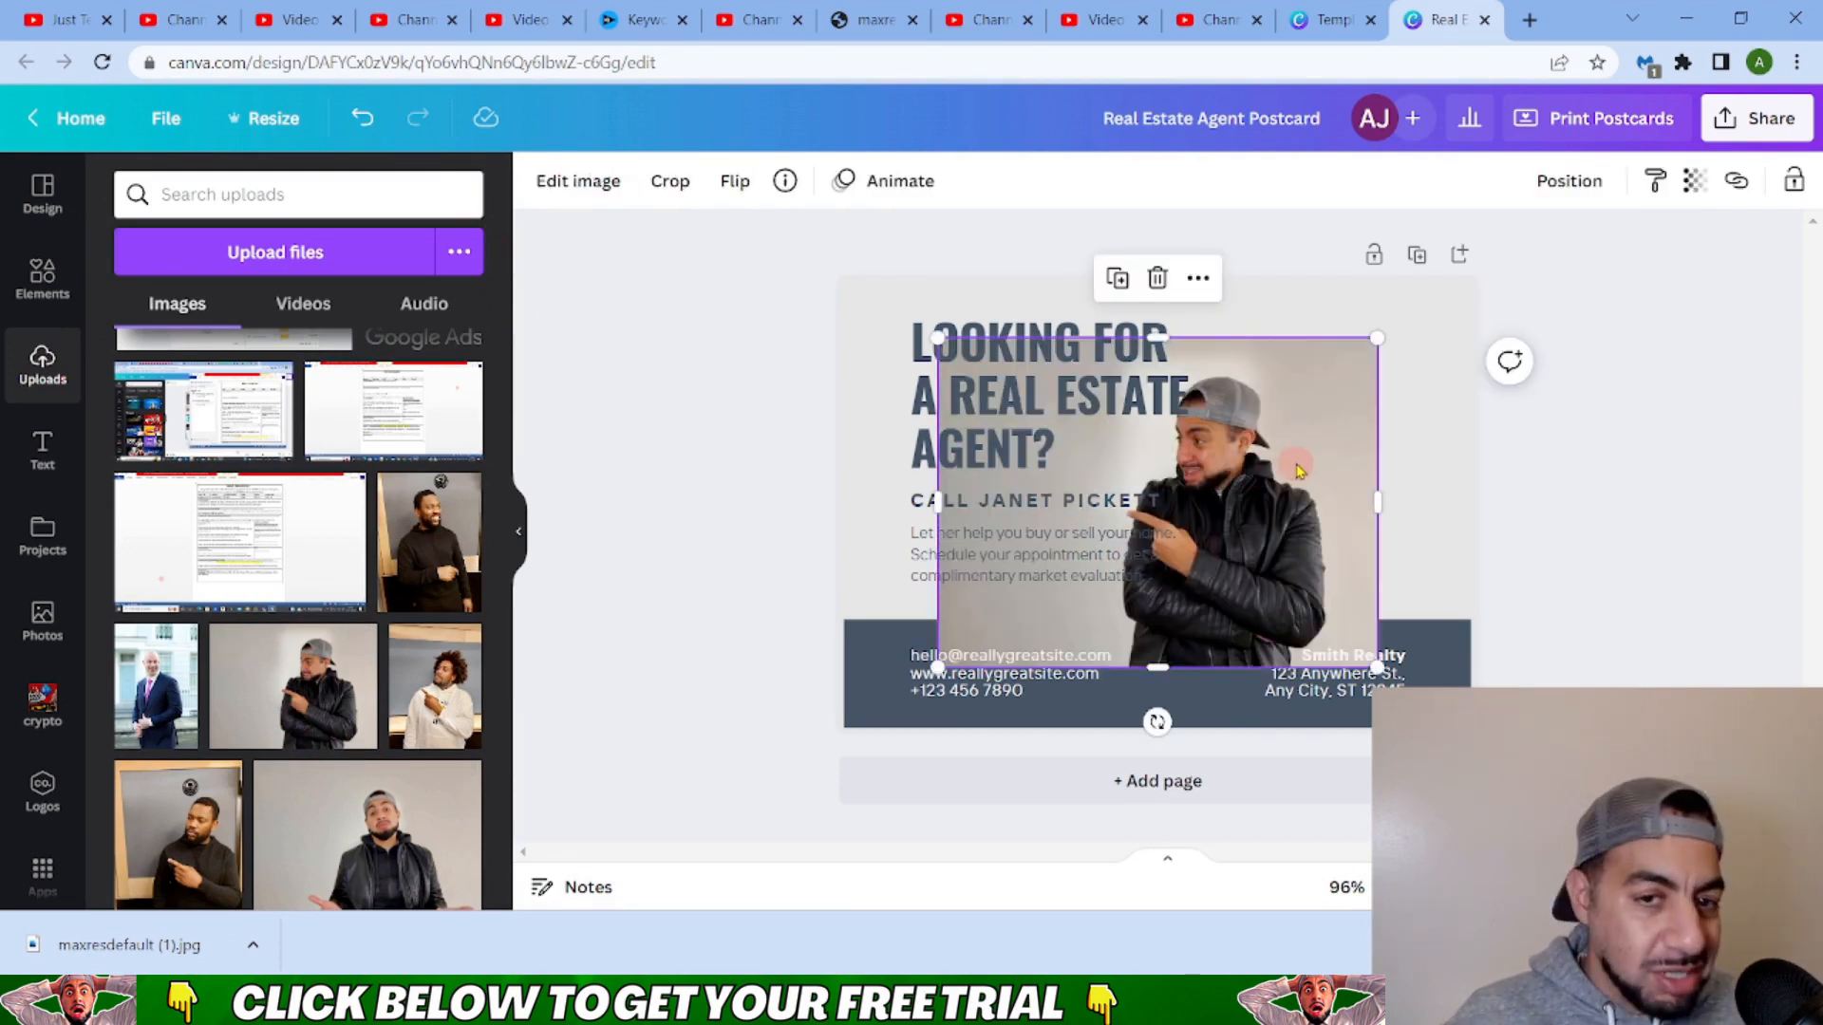
# Remove the background of the man's photo and place him beside the headline, just above the dark footer band.
pyautogui.click(558, 188)
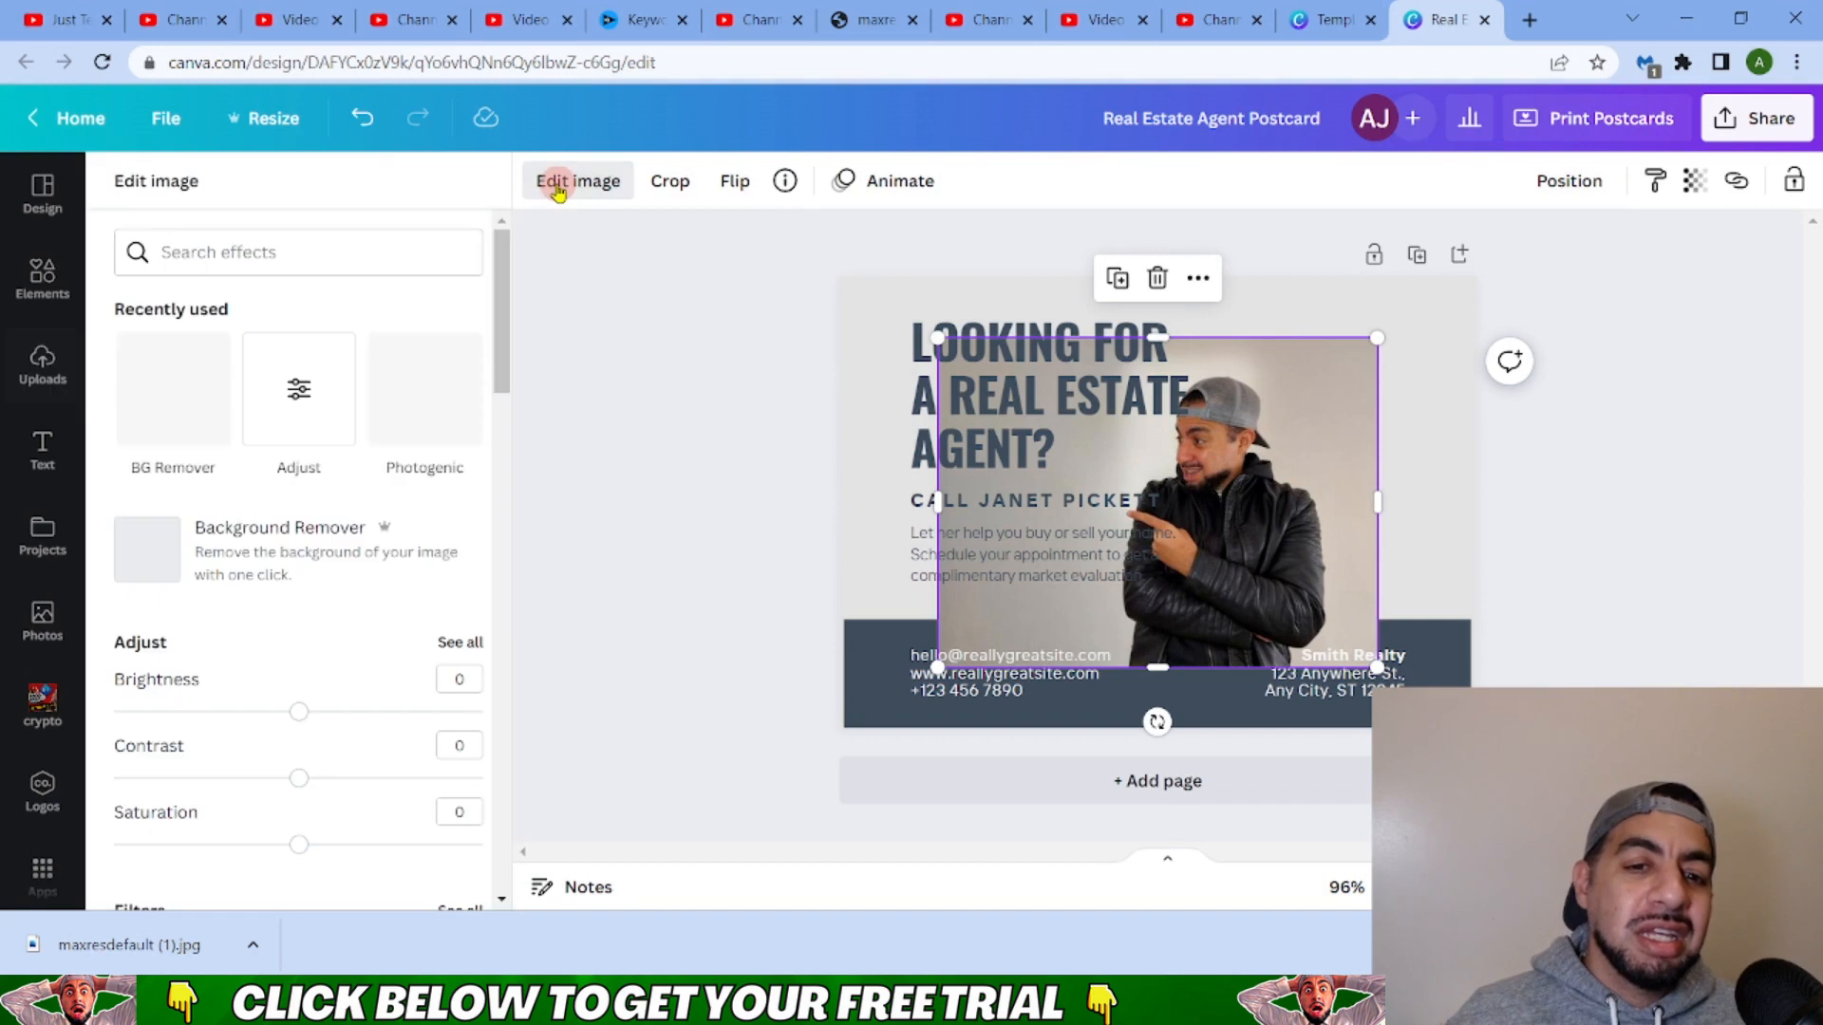
pyautogui.click(387, 551)
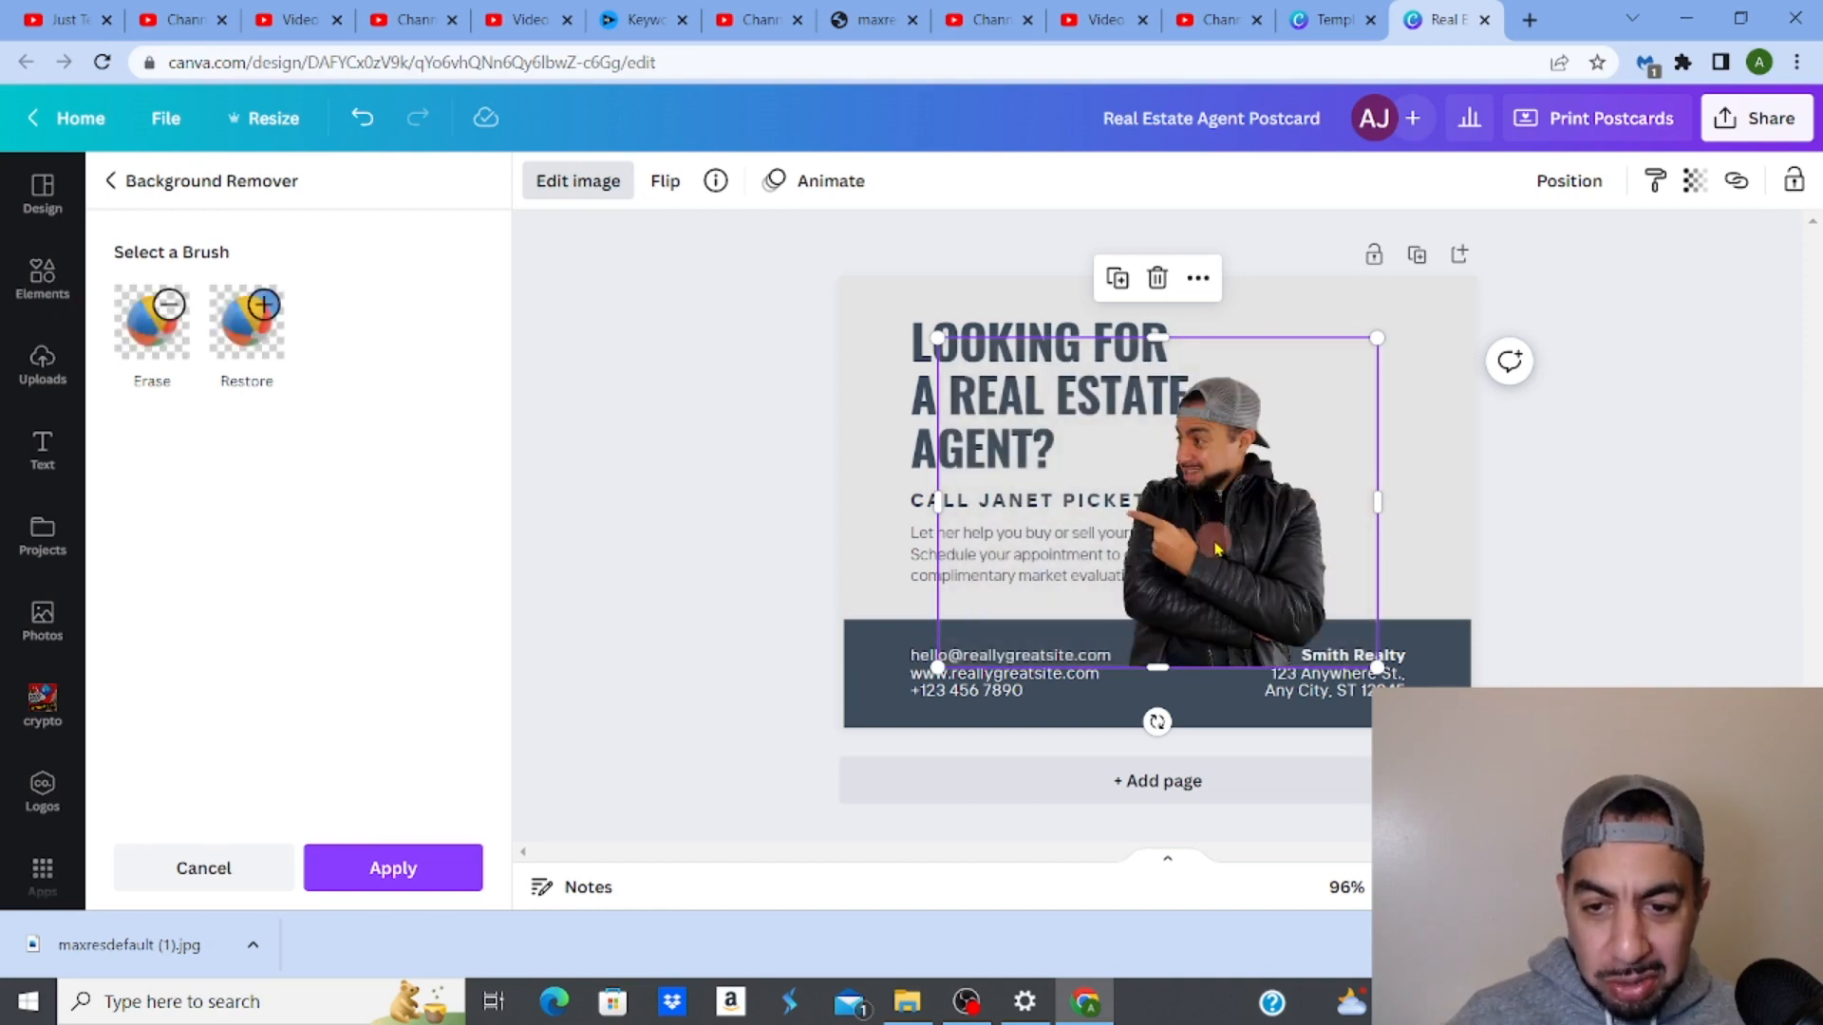
pyautogui.moveTo(1218, 543); pyautogui.dragTo(1331, 496)
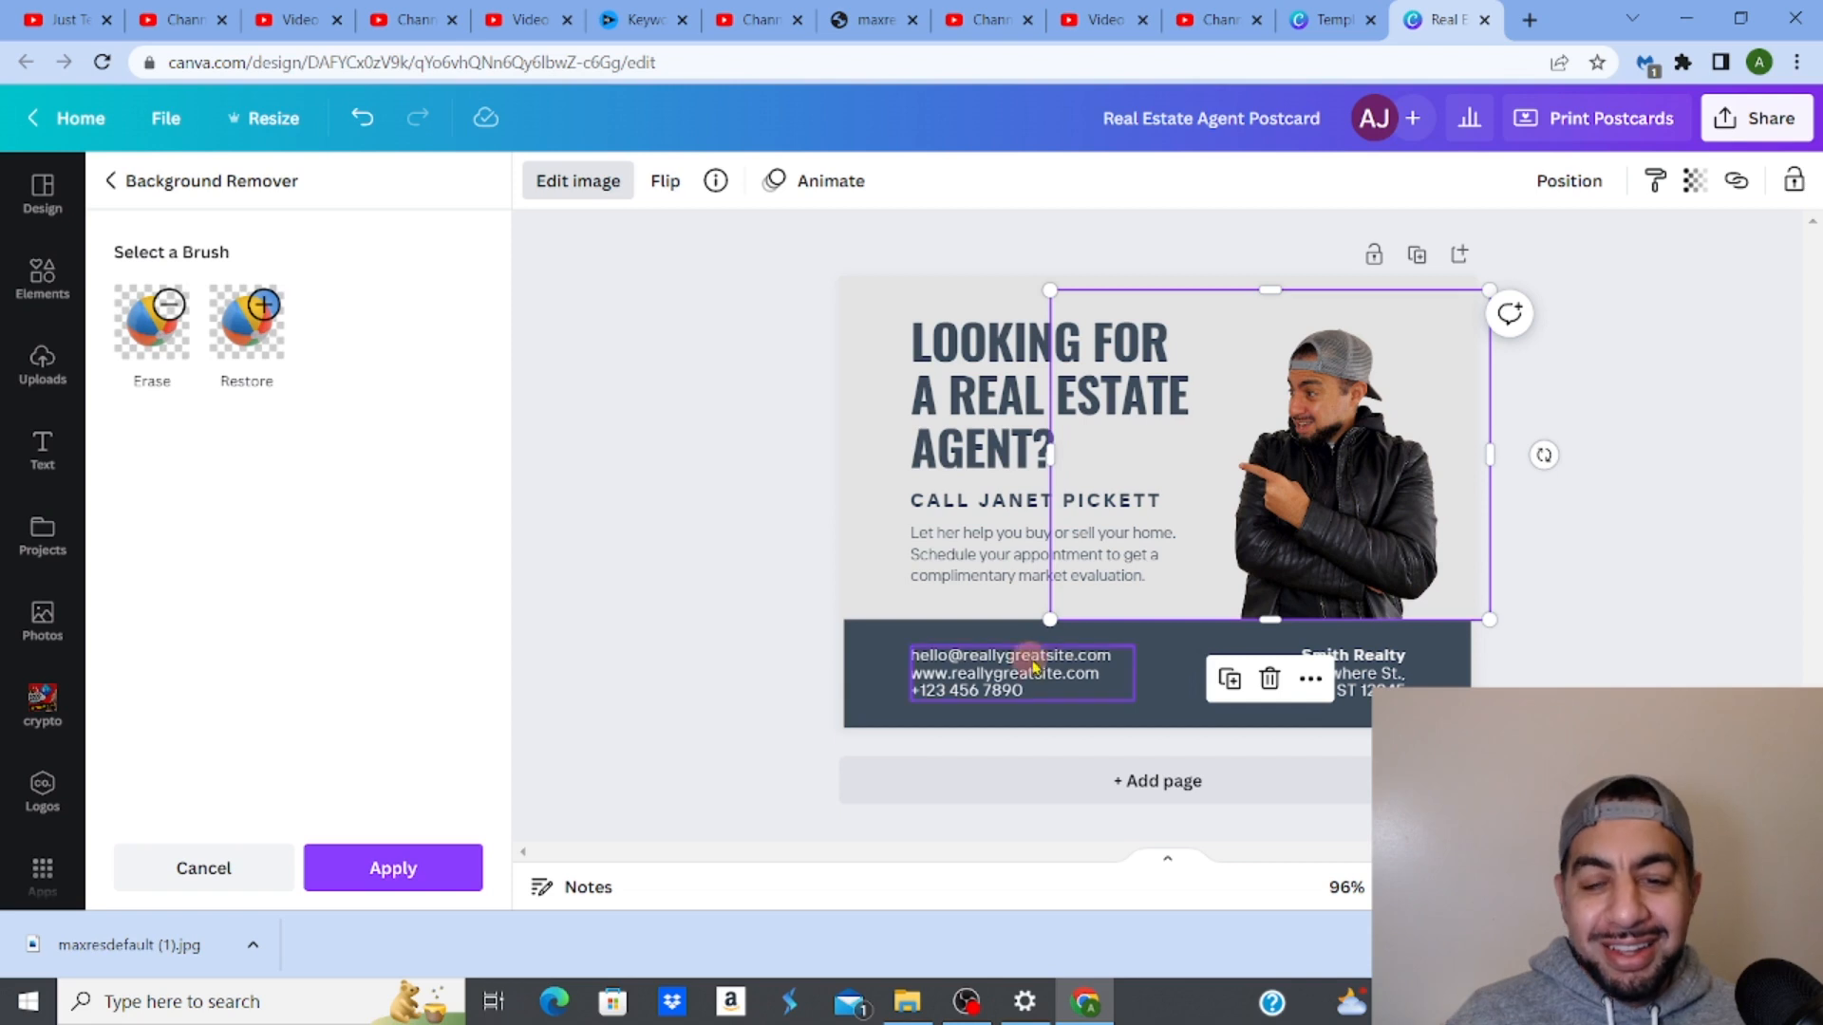
# Replace the agent's name in the "CALL" line below the headline with "THE TEACHING STUFF".
pyautogui.click(991, 502)
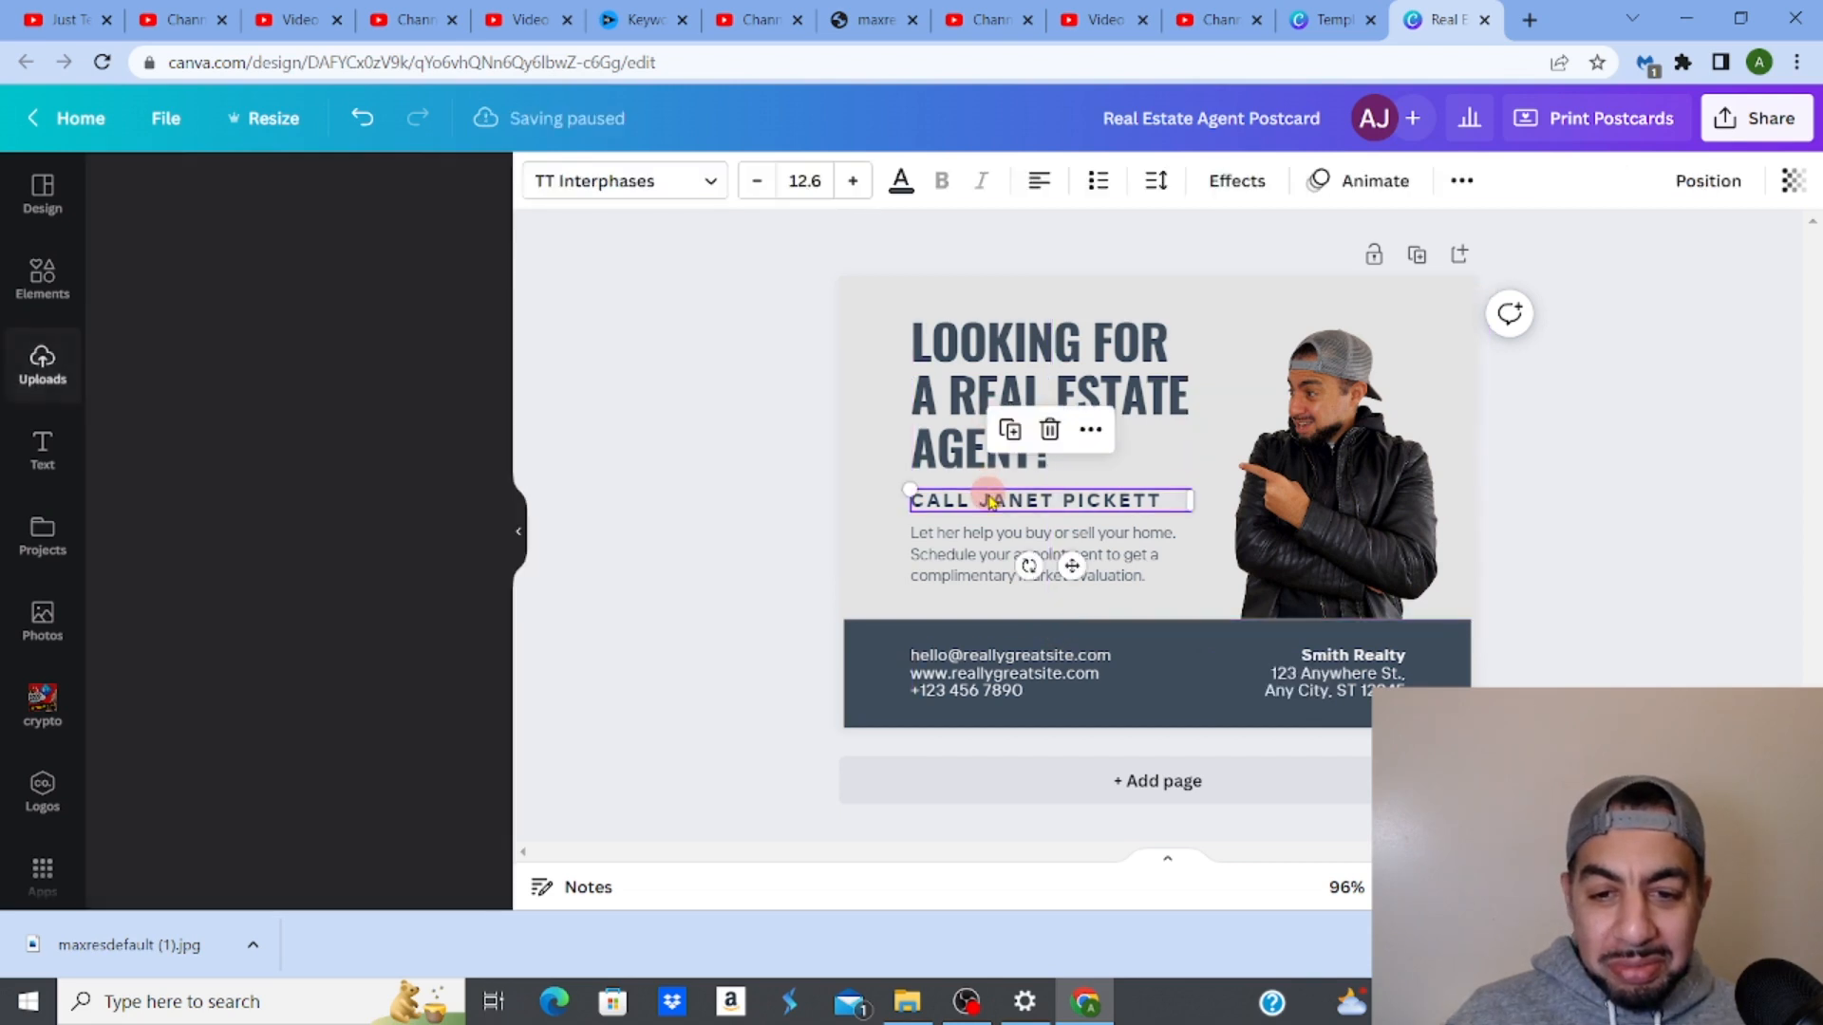
pyautogui.click(988, 503)
pyautogui.click(985, 501)
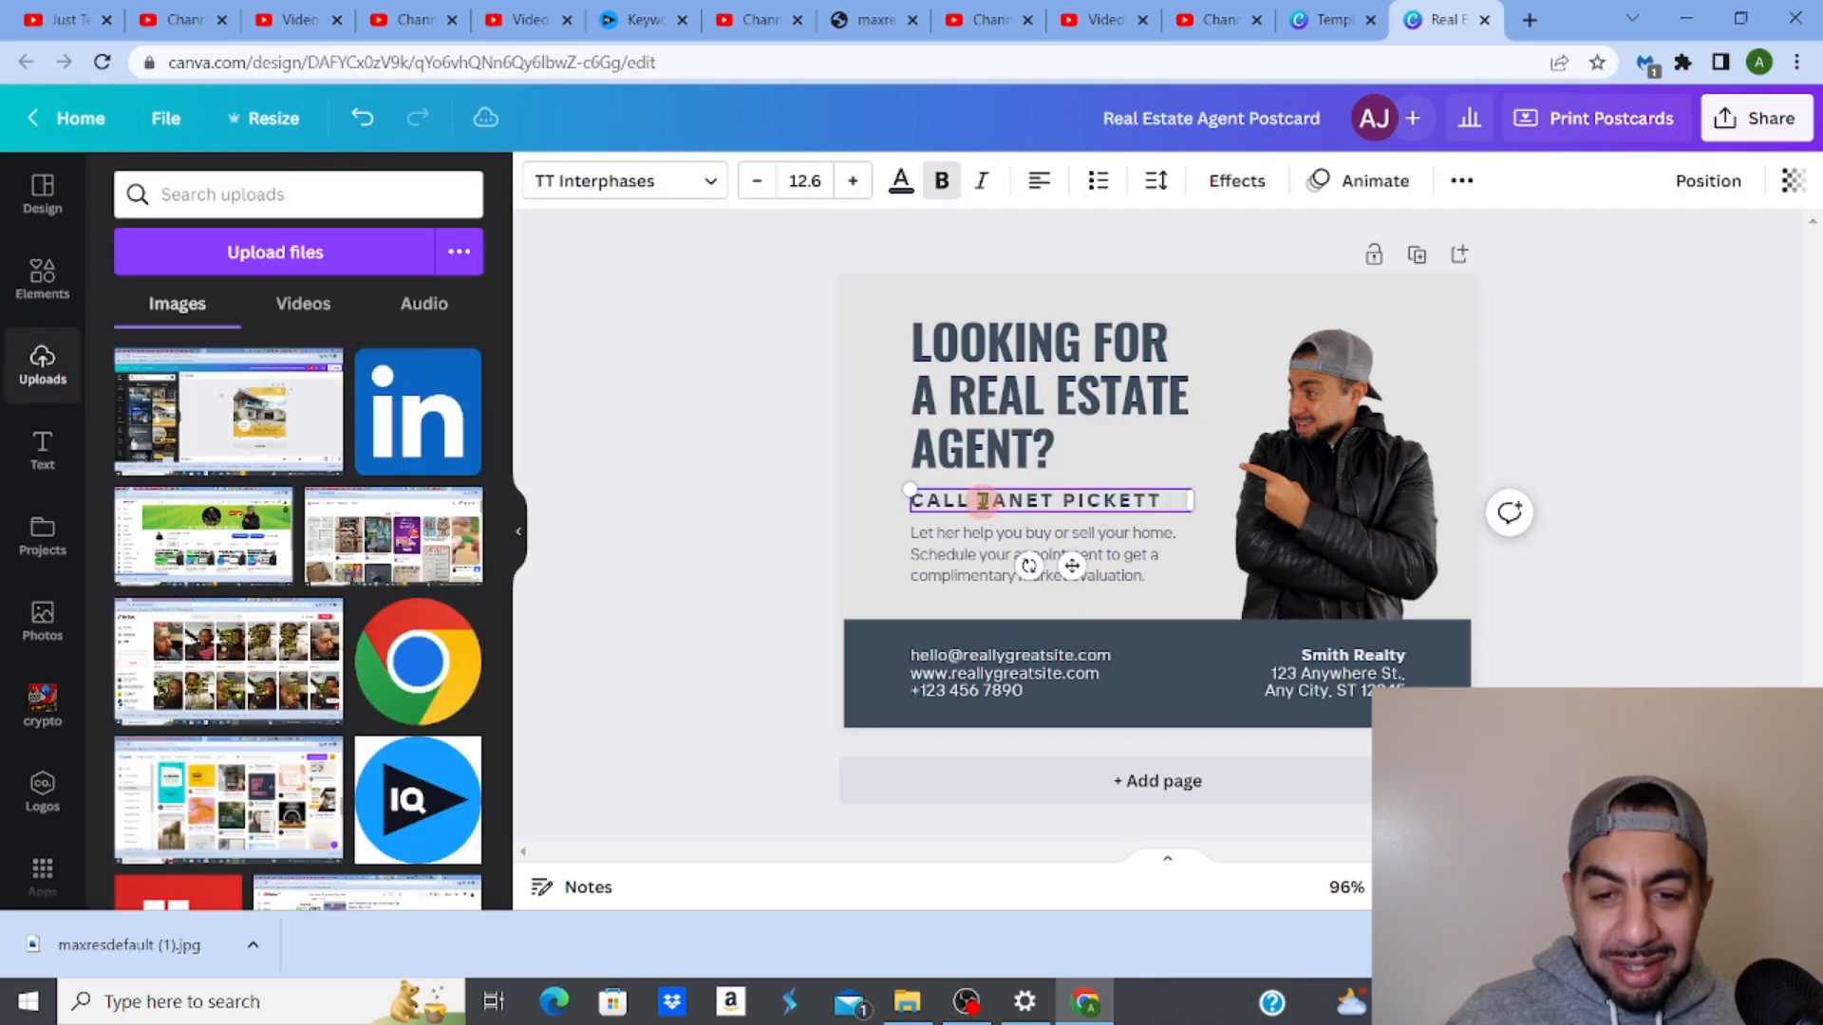
pyautogui.moveTo(982, 502); pyautogui.dragTo(1156, 501)
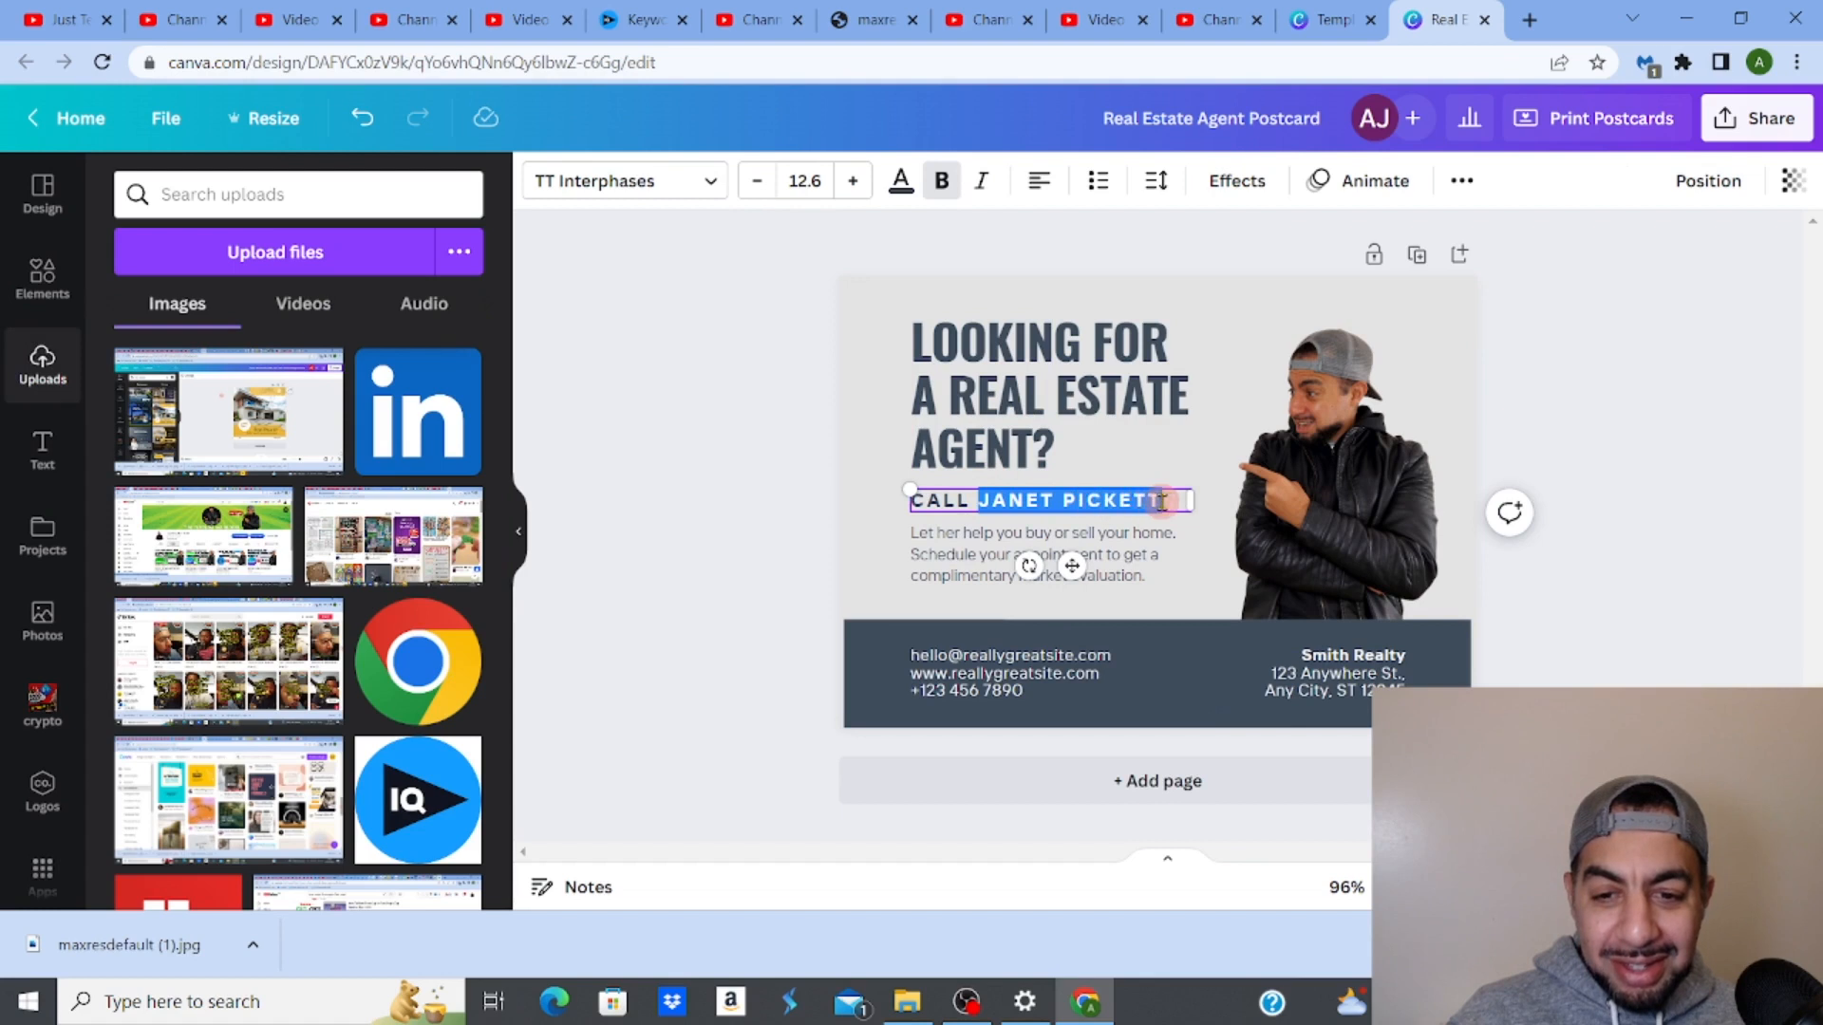
pyautogui.write('THE TEACHI')
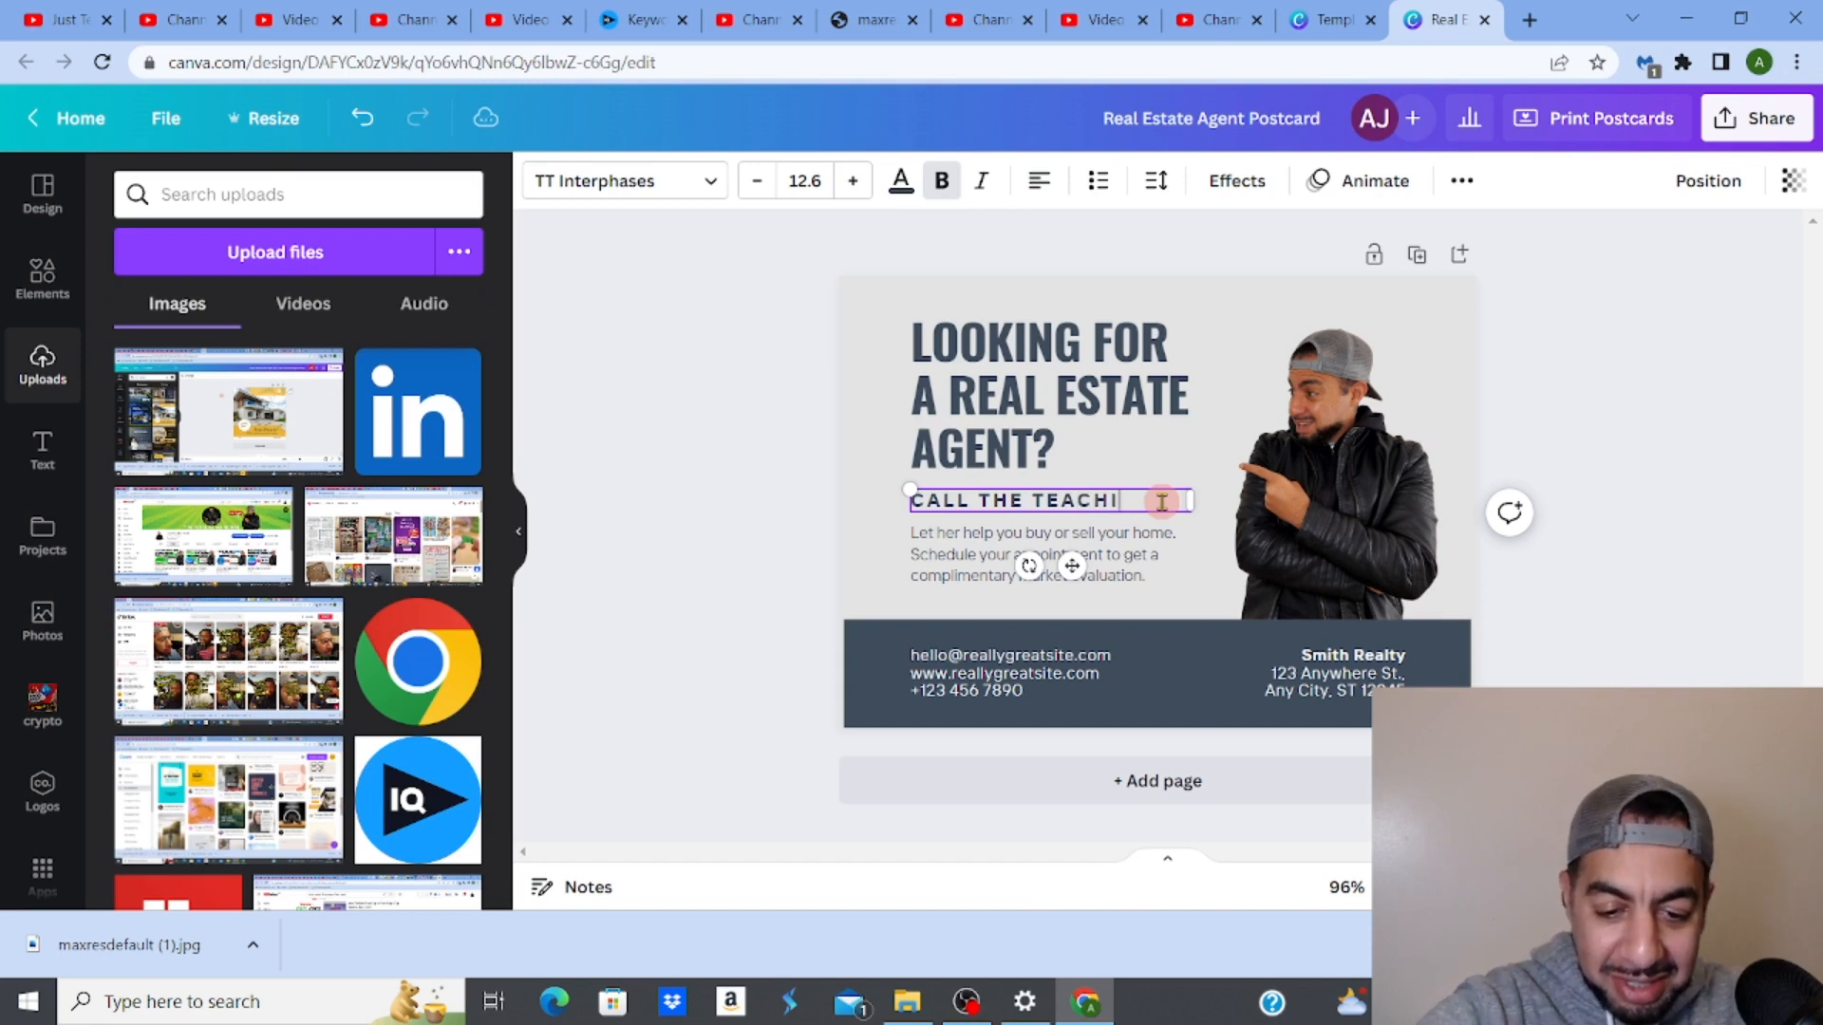
pyautogui.write('NG STUFF')
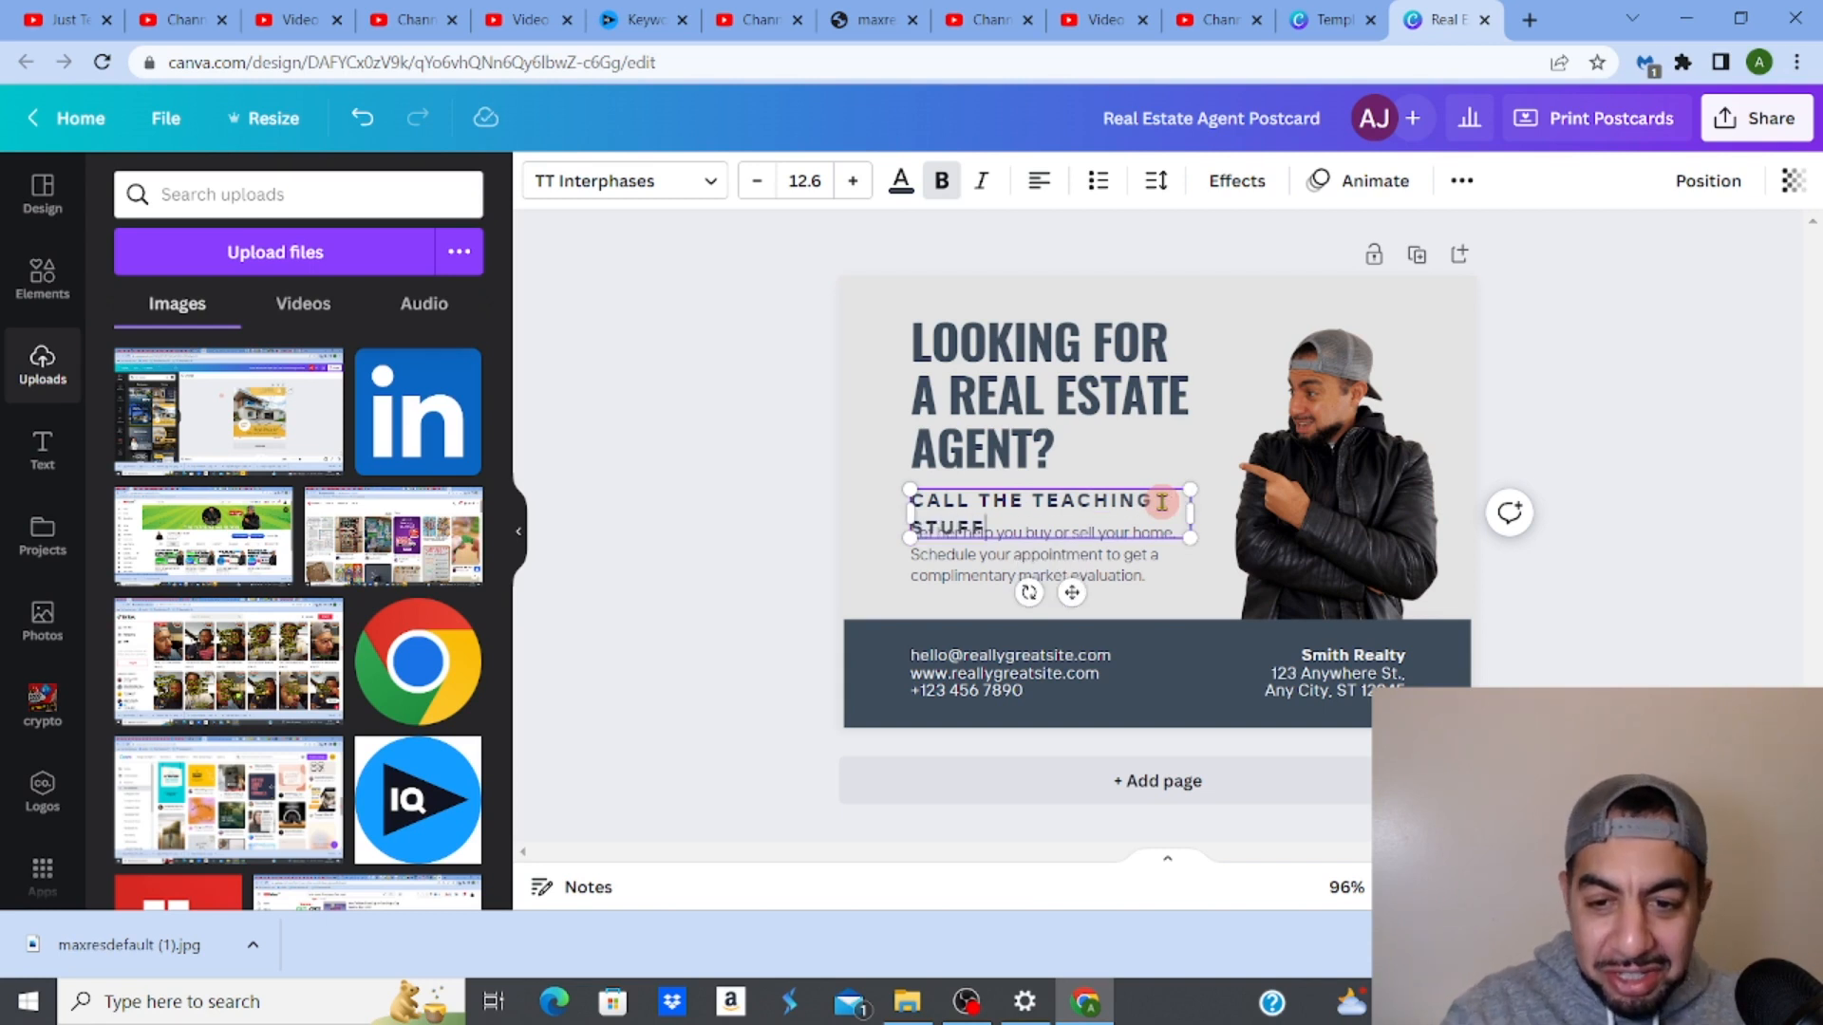
# Widen the "CALL THE TEACHING STUFF" text box until it fits on one line and shift it toward the postcard's left edge.
pyautogui.moveTo(1191, 510); pyautogui.dragTo(1277, 513)
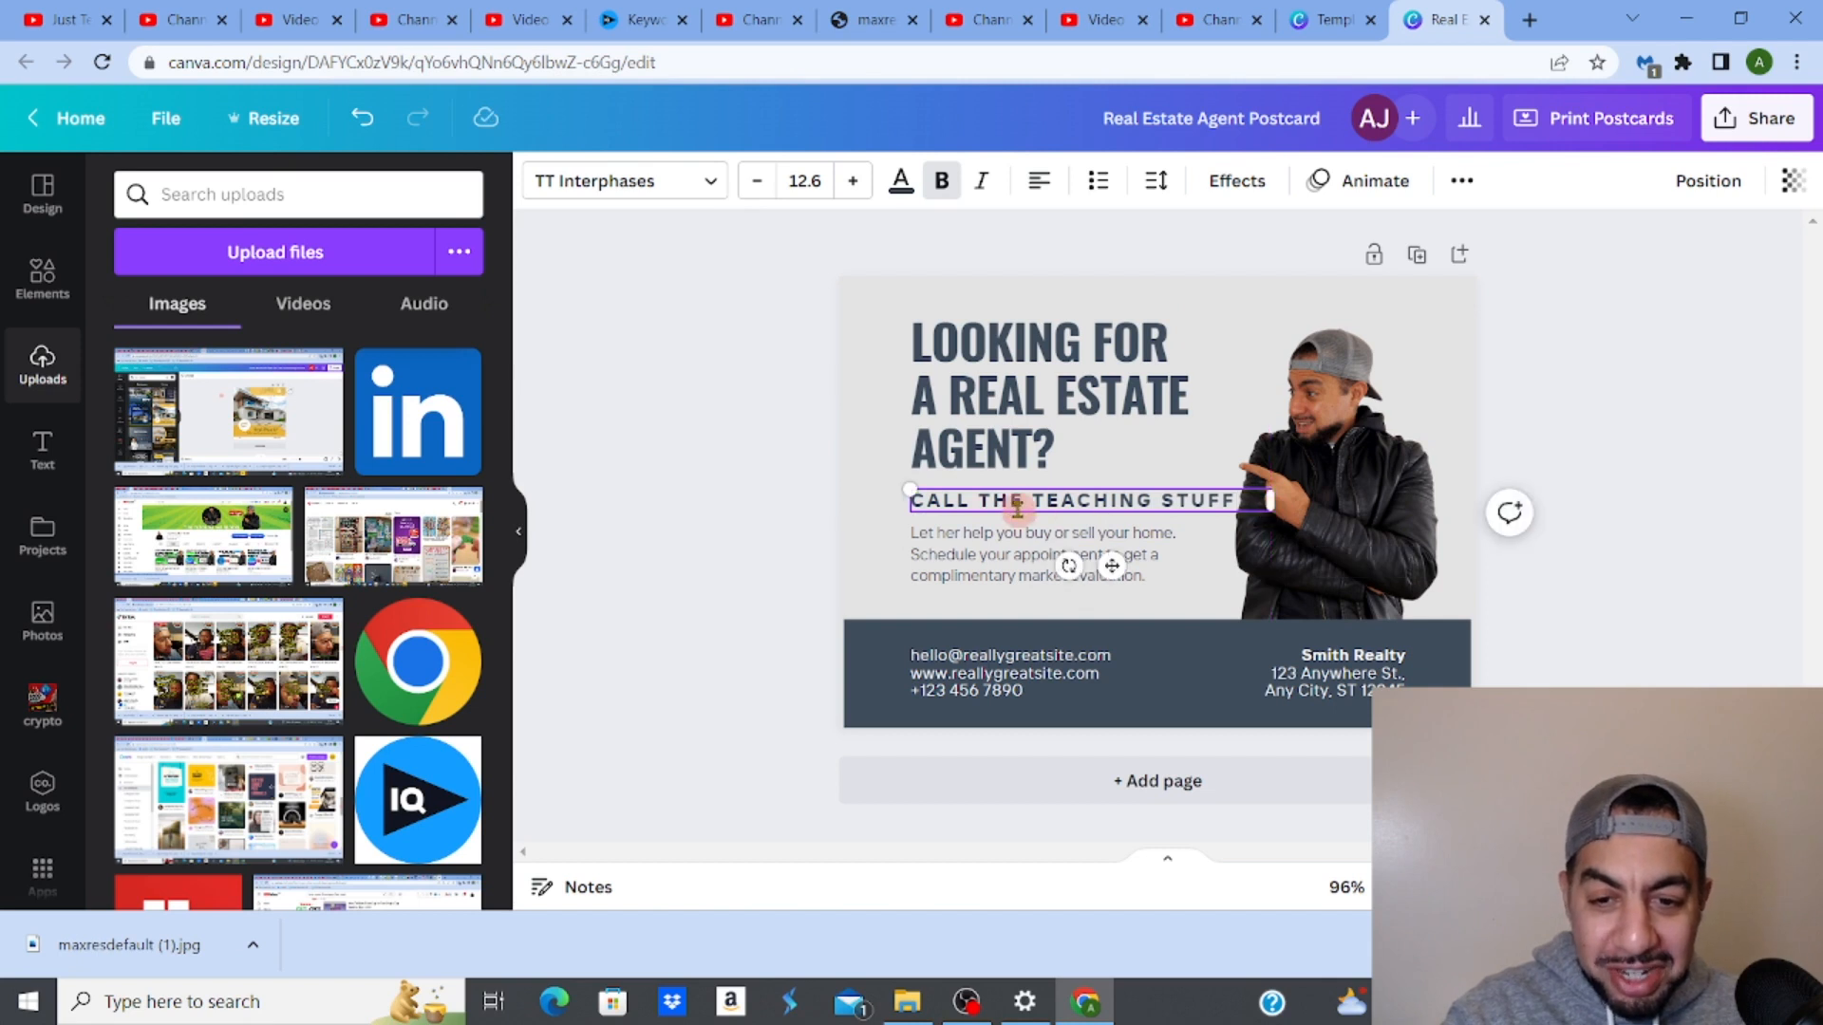
pyautogui.click(1008, 459)
pyautogui.moveTo(1004, 504); pyautogui.dragTo(965, 502)
pyautogui.click(739, 495)
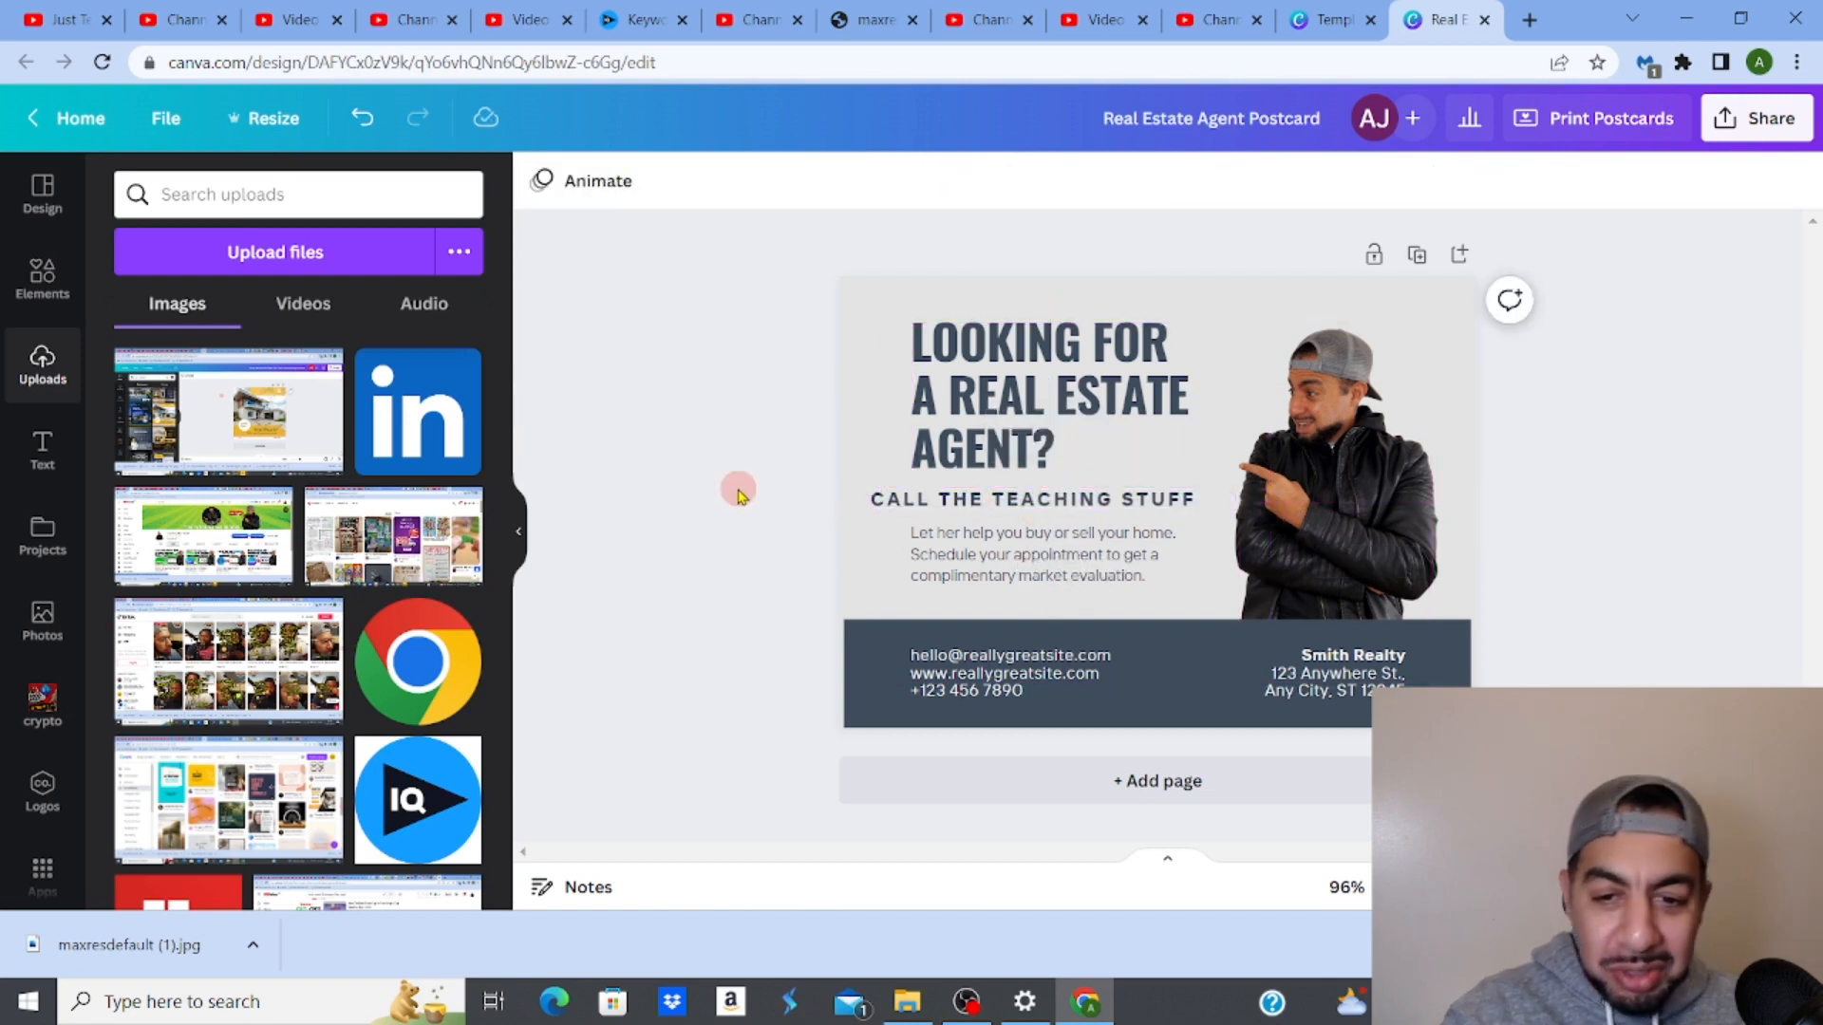
# Extend the "CALL" line below the headline so it reads "CALL THE TEACHING STUFFGUY".
pyautogui.click(1198, 501)
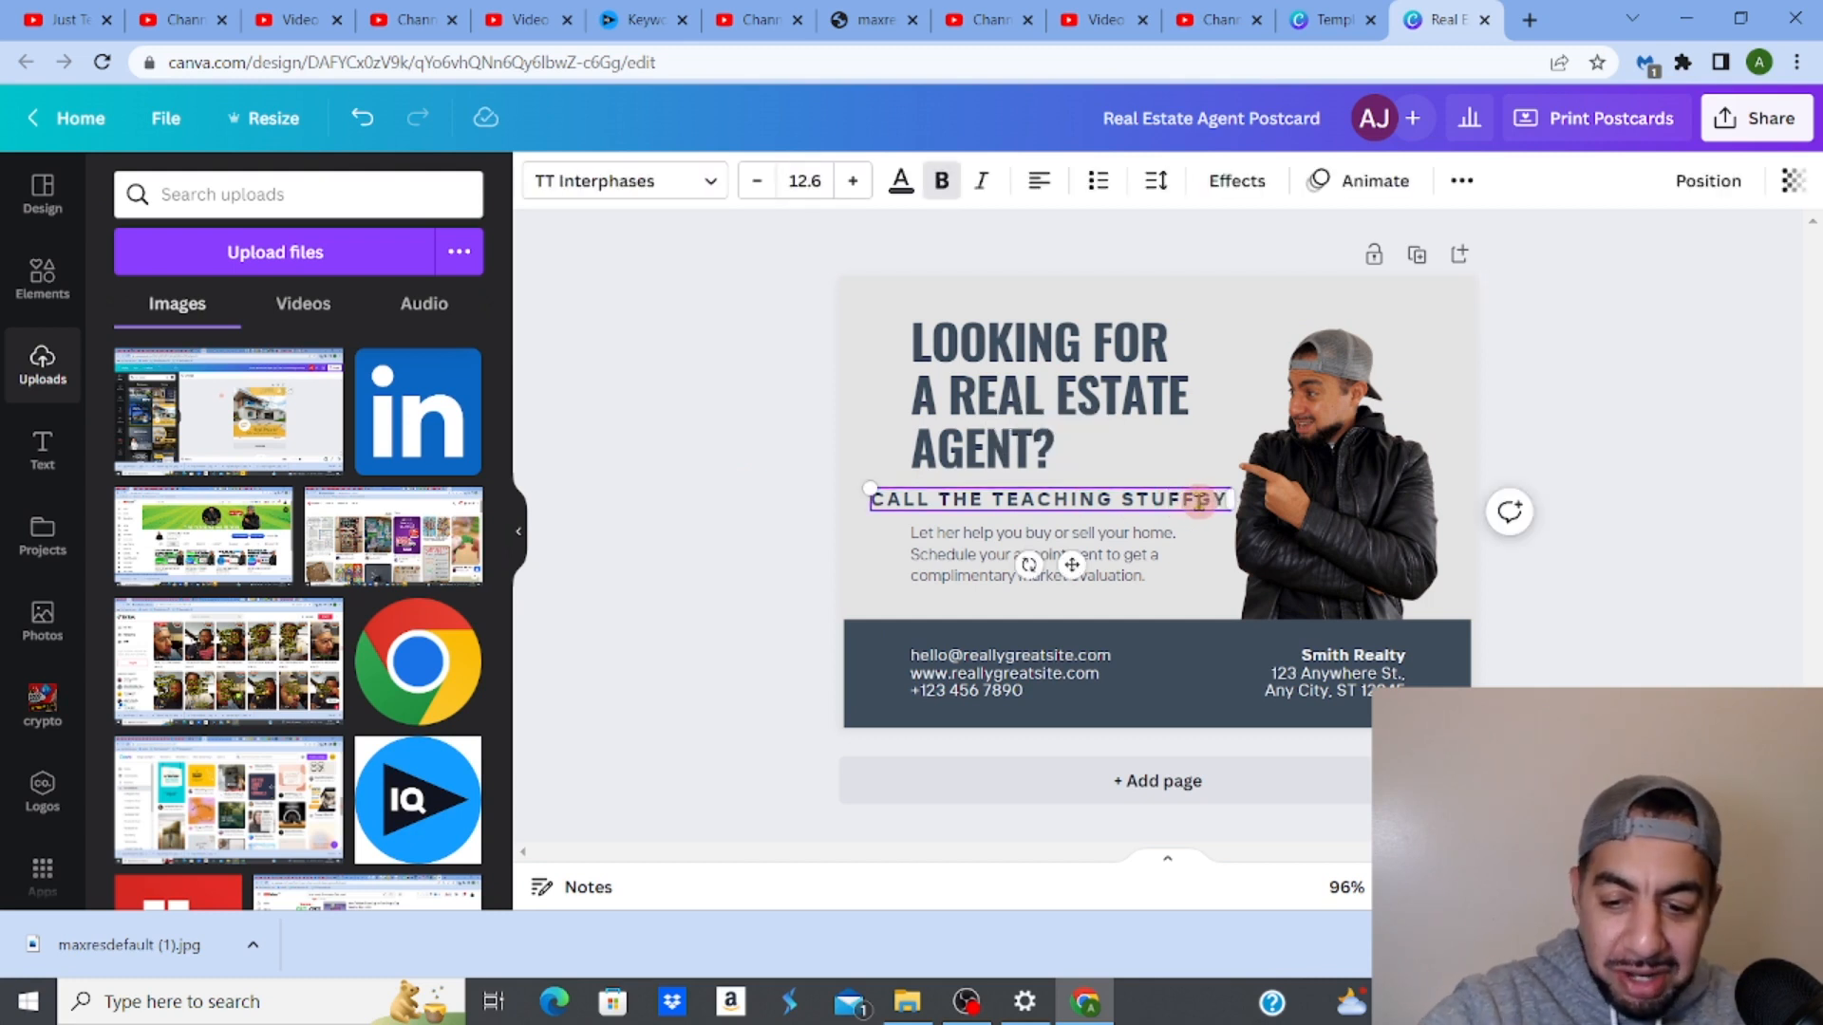
pyautogui.write('GU')
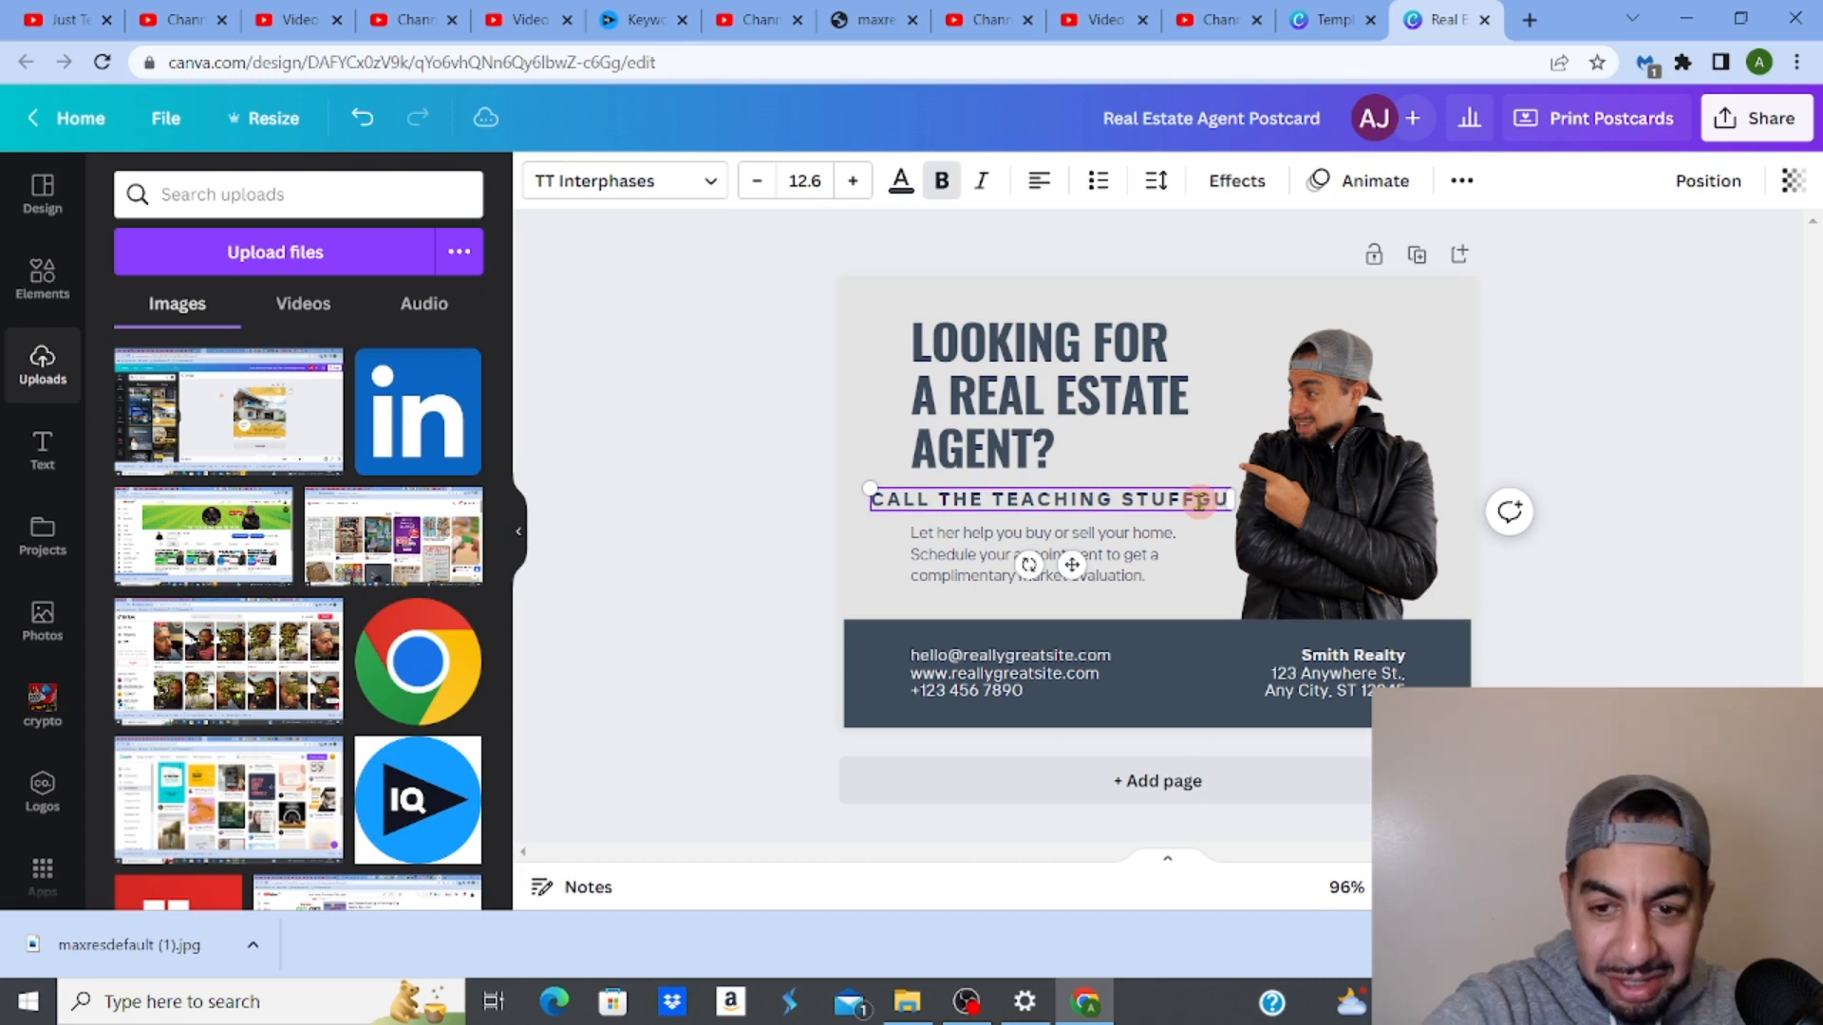
pyautogui.write('Y')
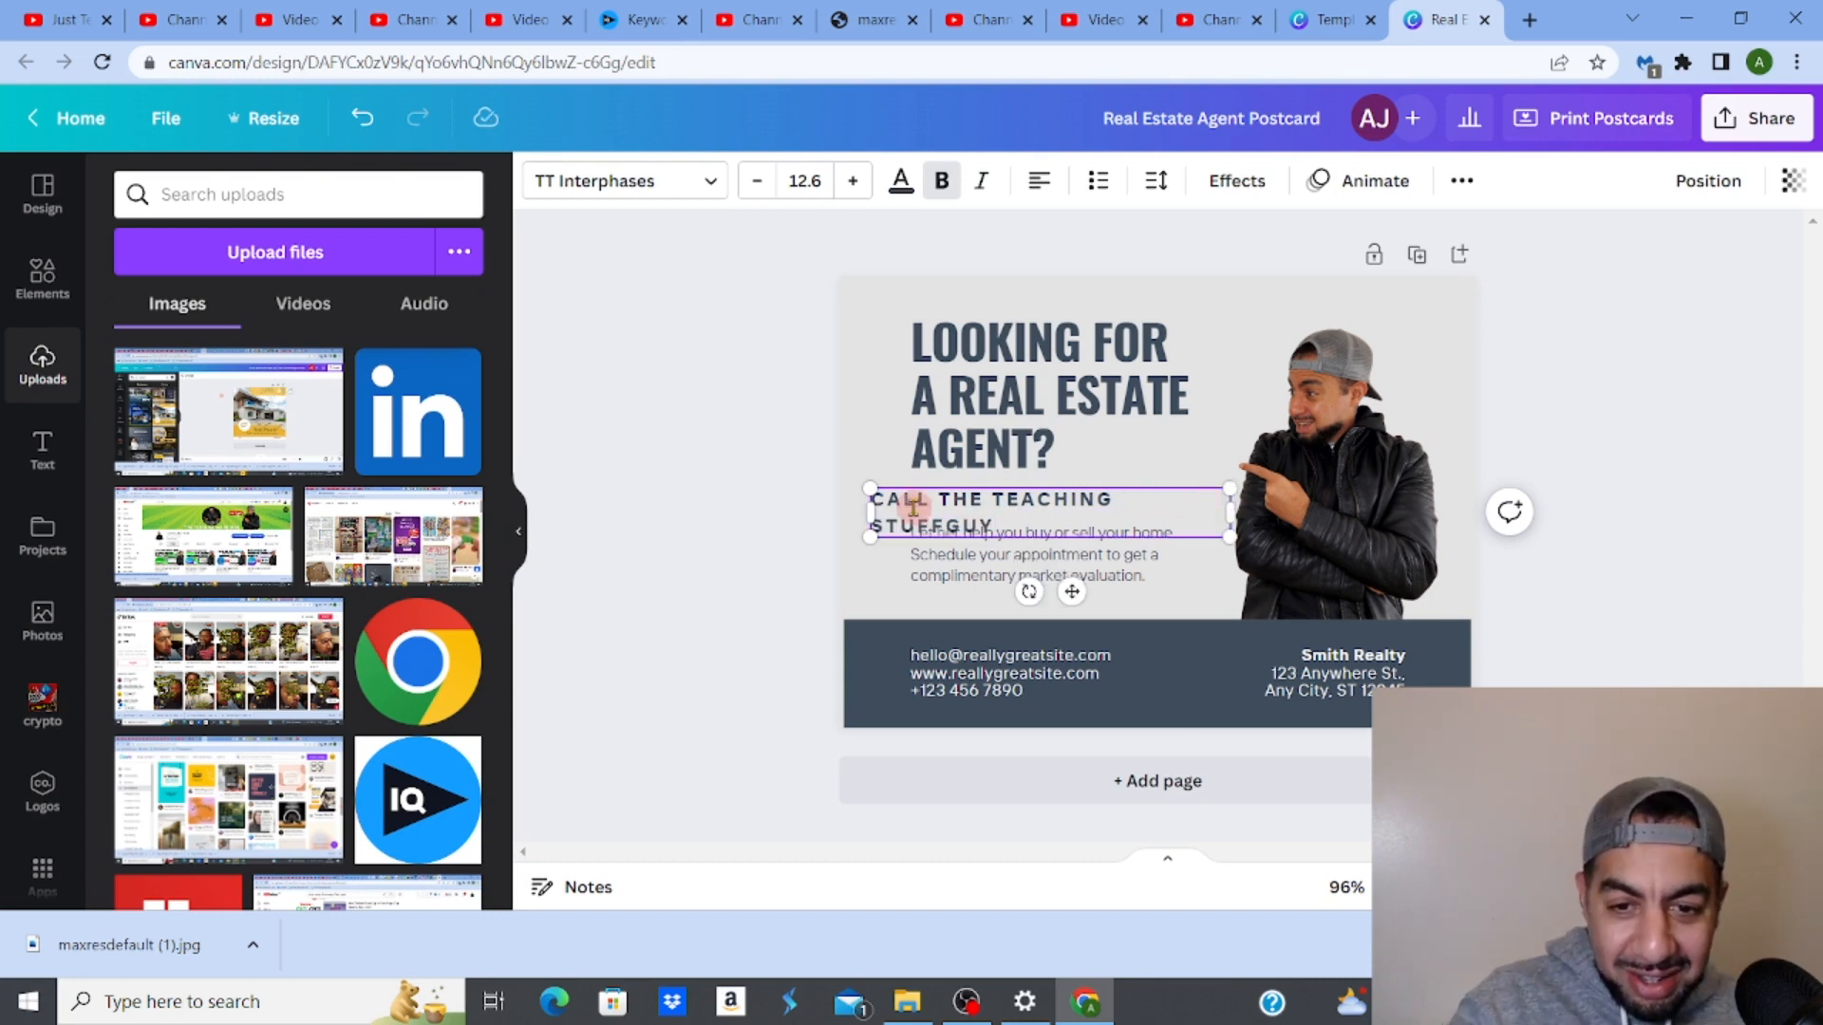
# Reduce the "CALL THE TEACHING STUFFGUY" line to font size 10.6 and nudge it slightly toward the man's photo.
pyautogui.moveTo(875, 503); pyautogui.dragTo(997, 525)
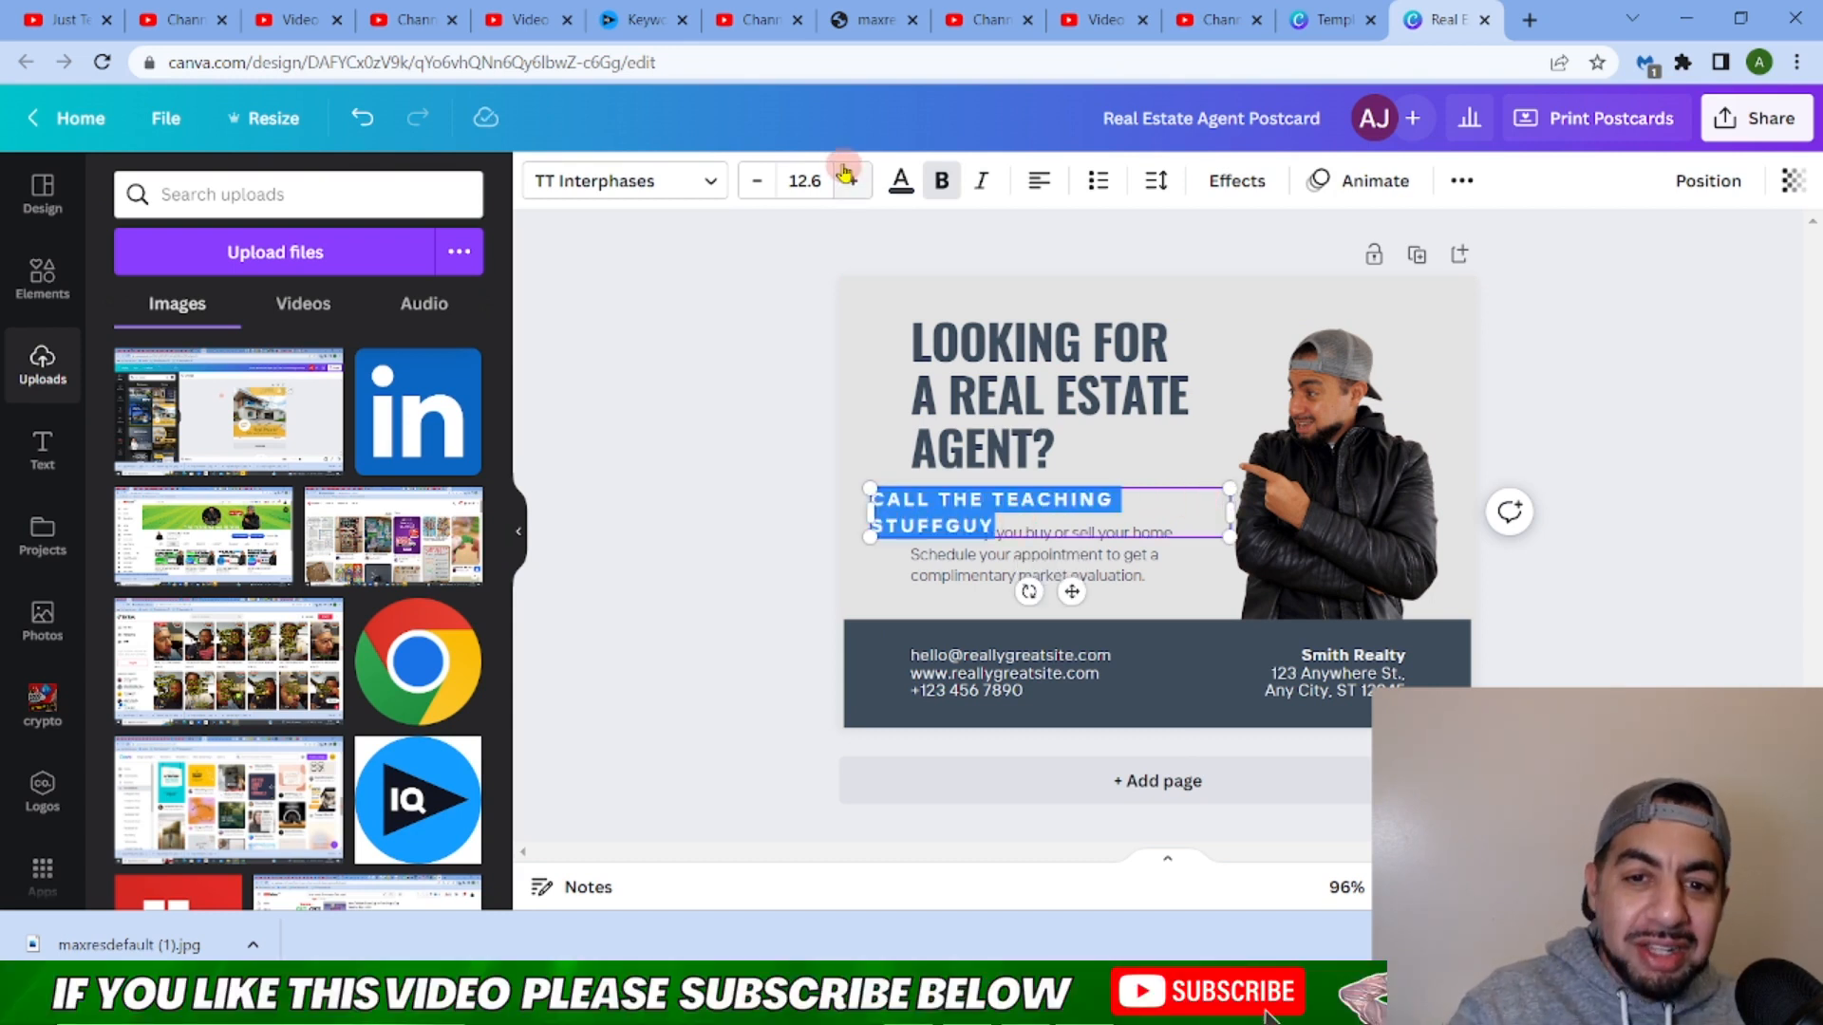
pyautogui.click(768, 187)
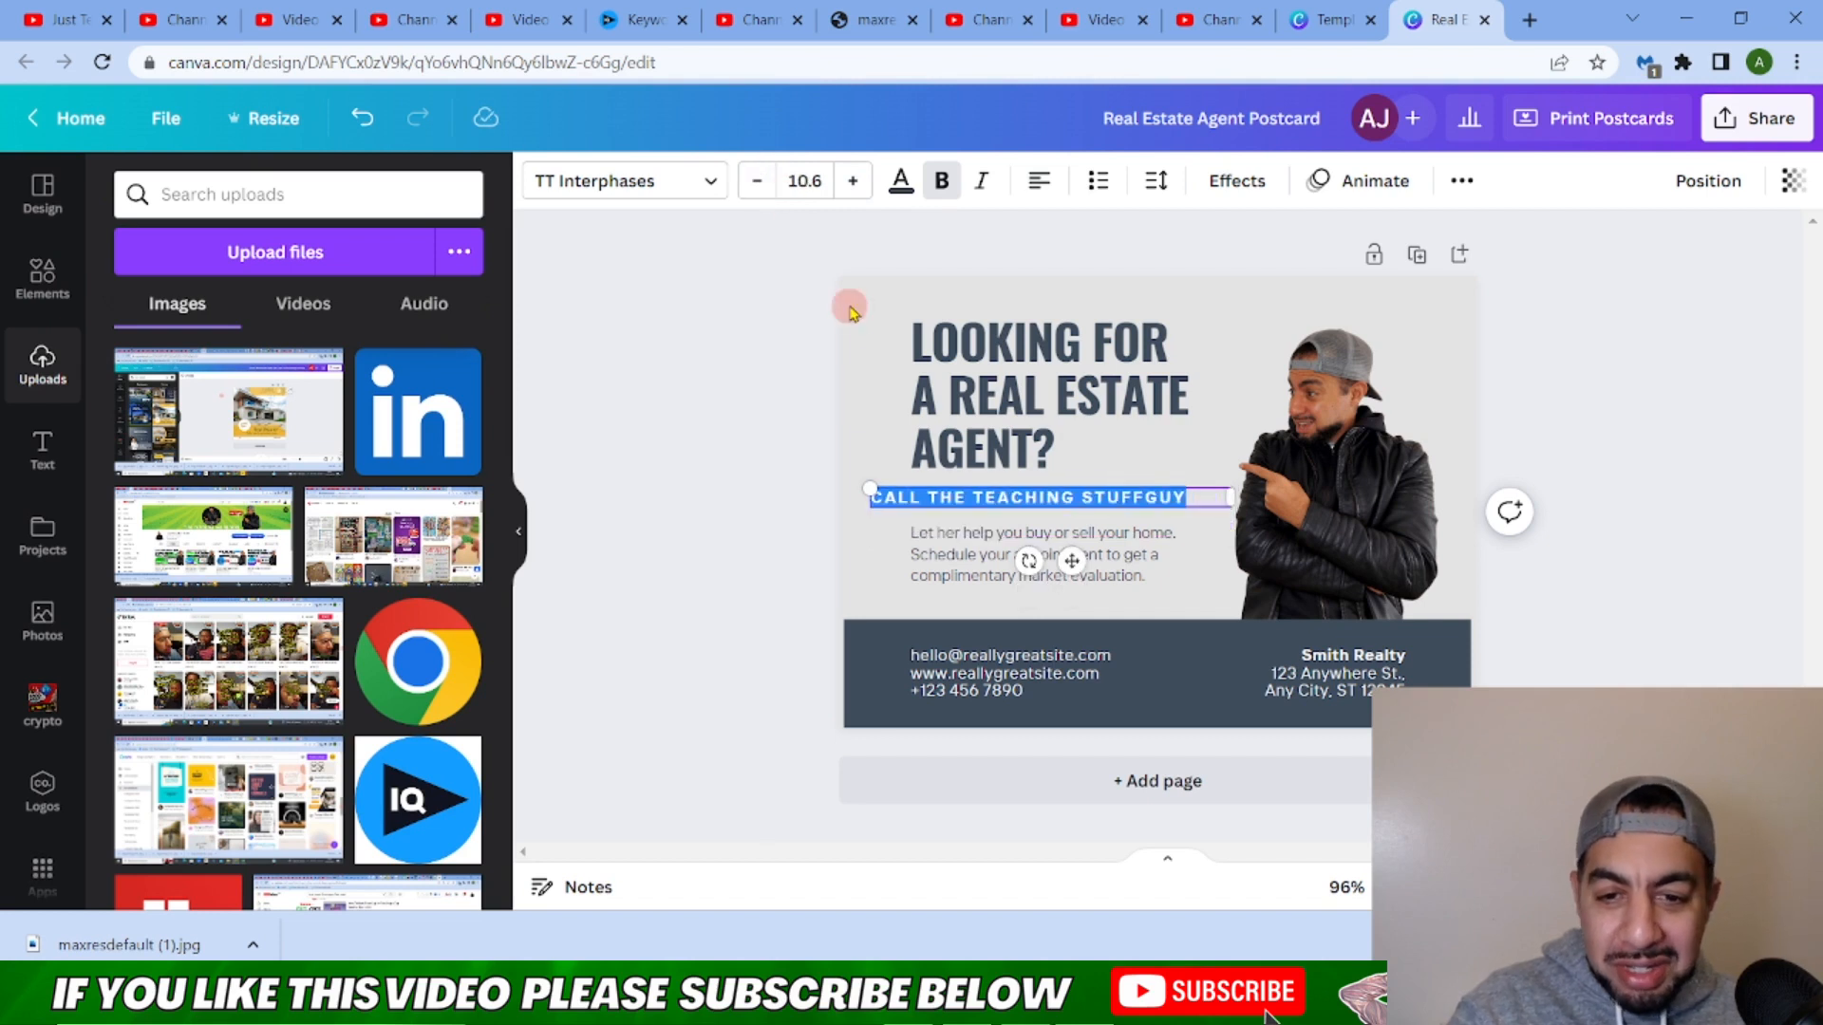
pyautogui.click(756, 367)
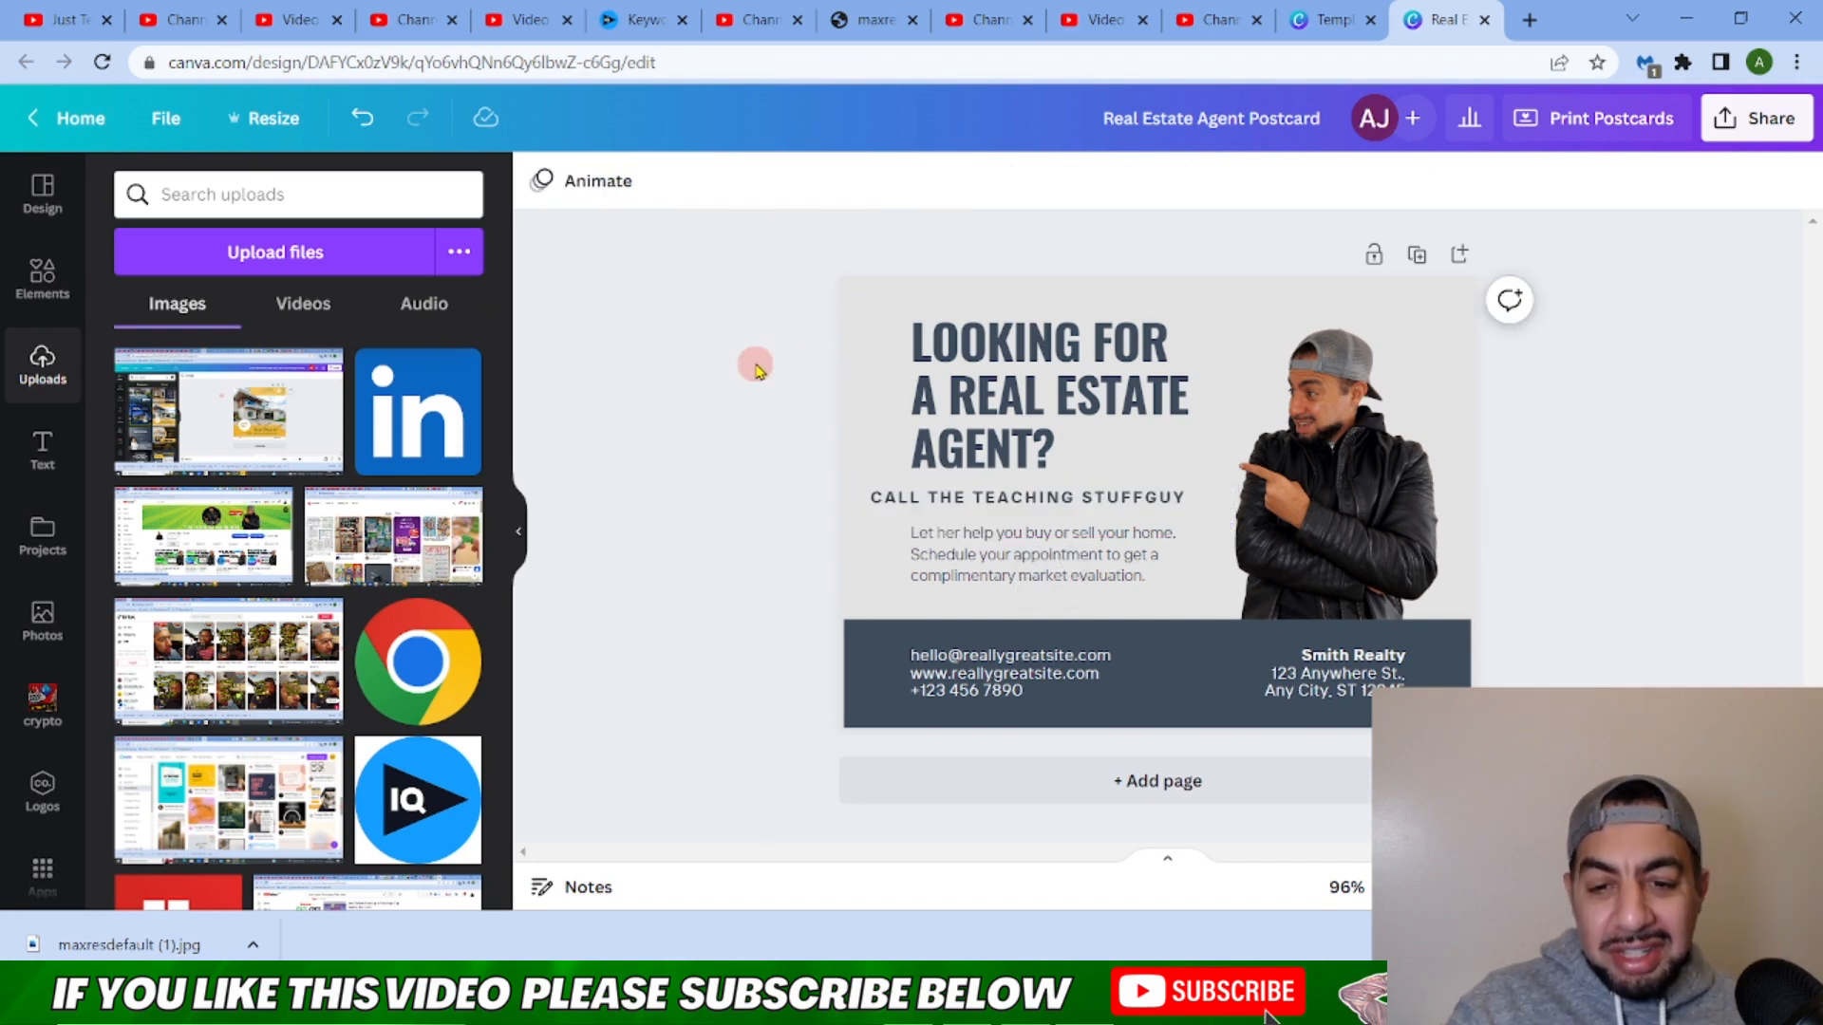
pyautogui.click(897, 498)
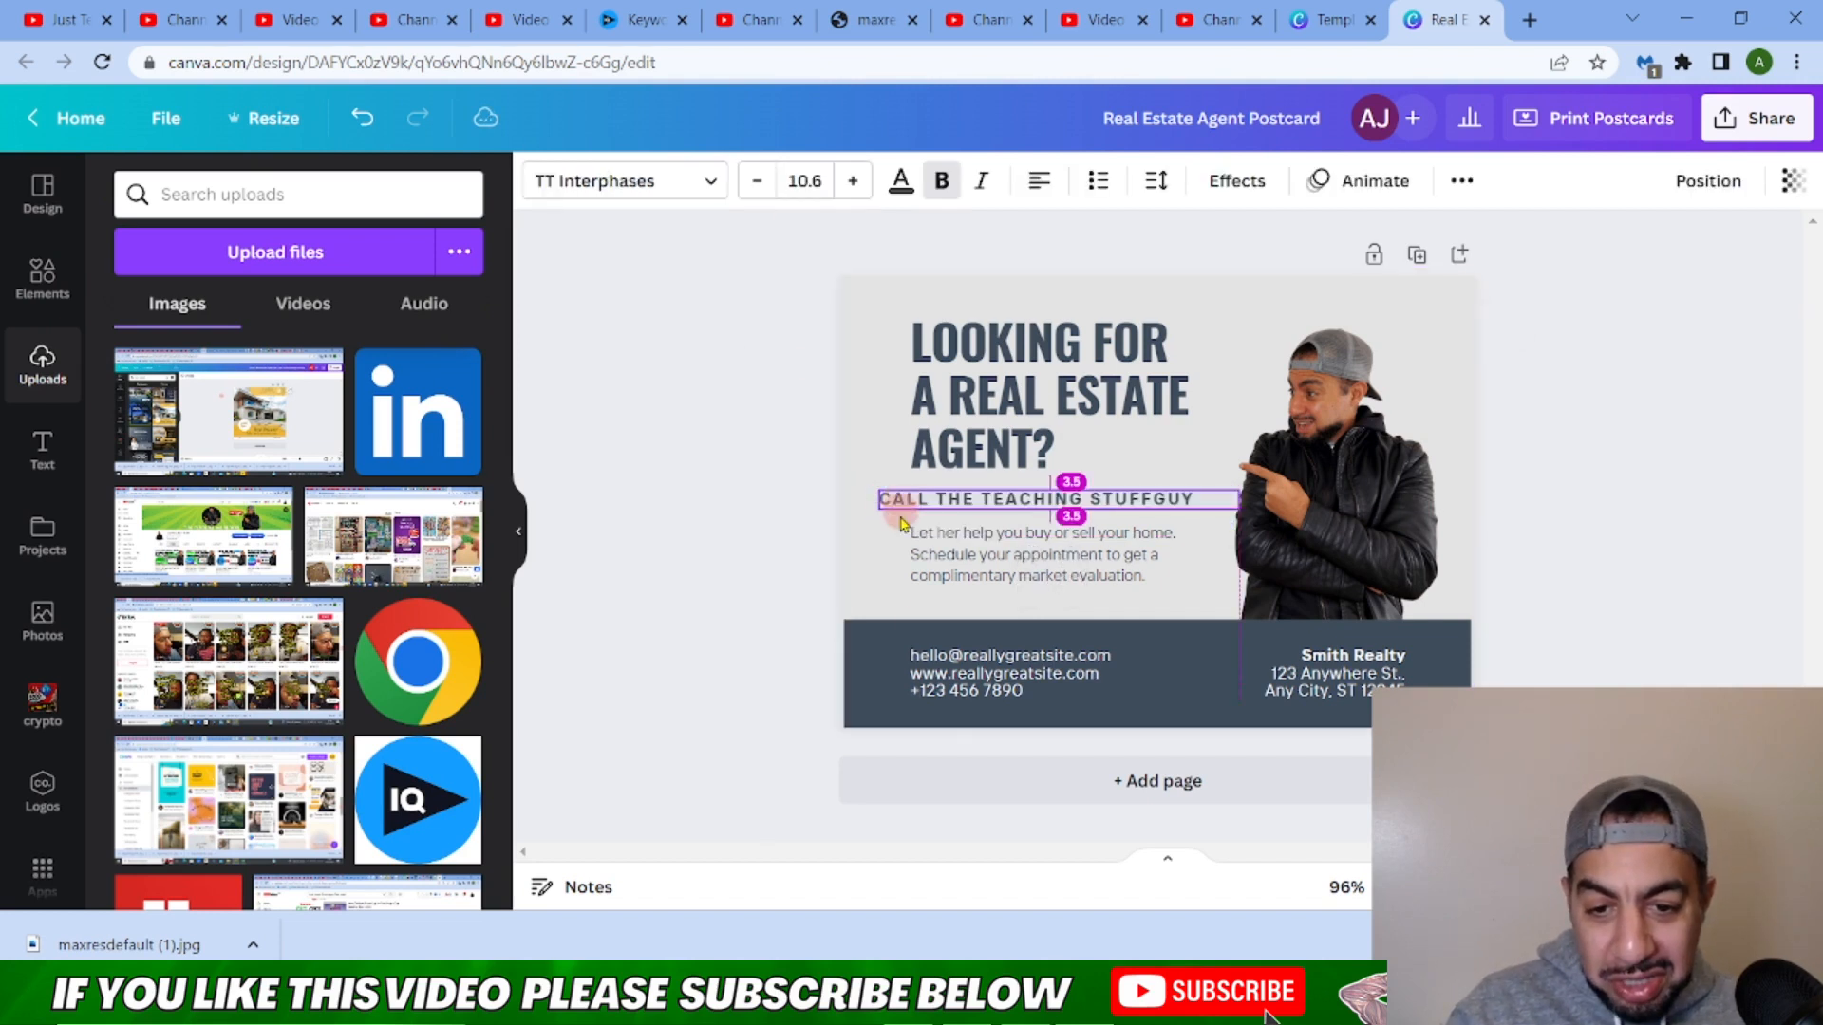
# Change the postcard's background color to light turquoise from the default colors.
pyautogui.click(944, 700)
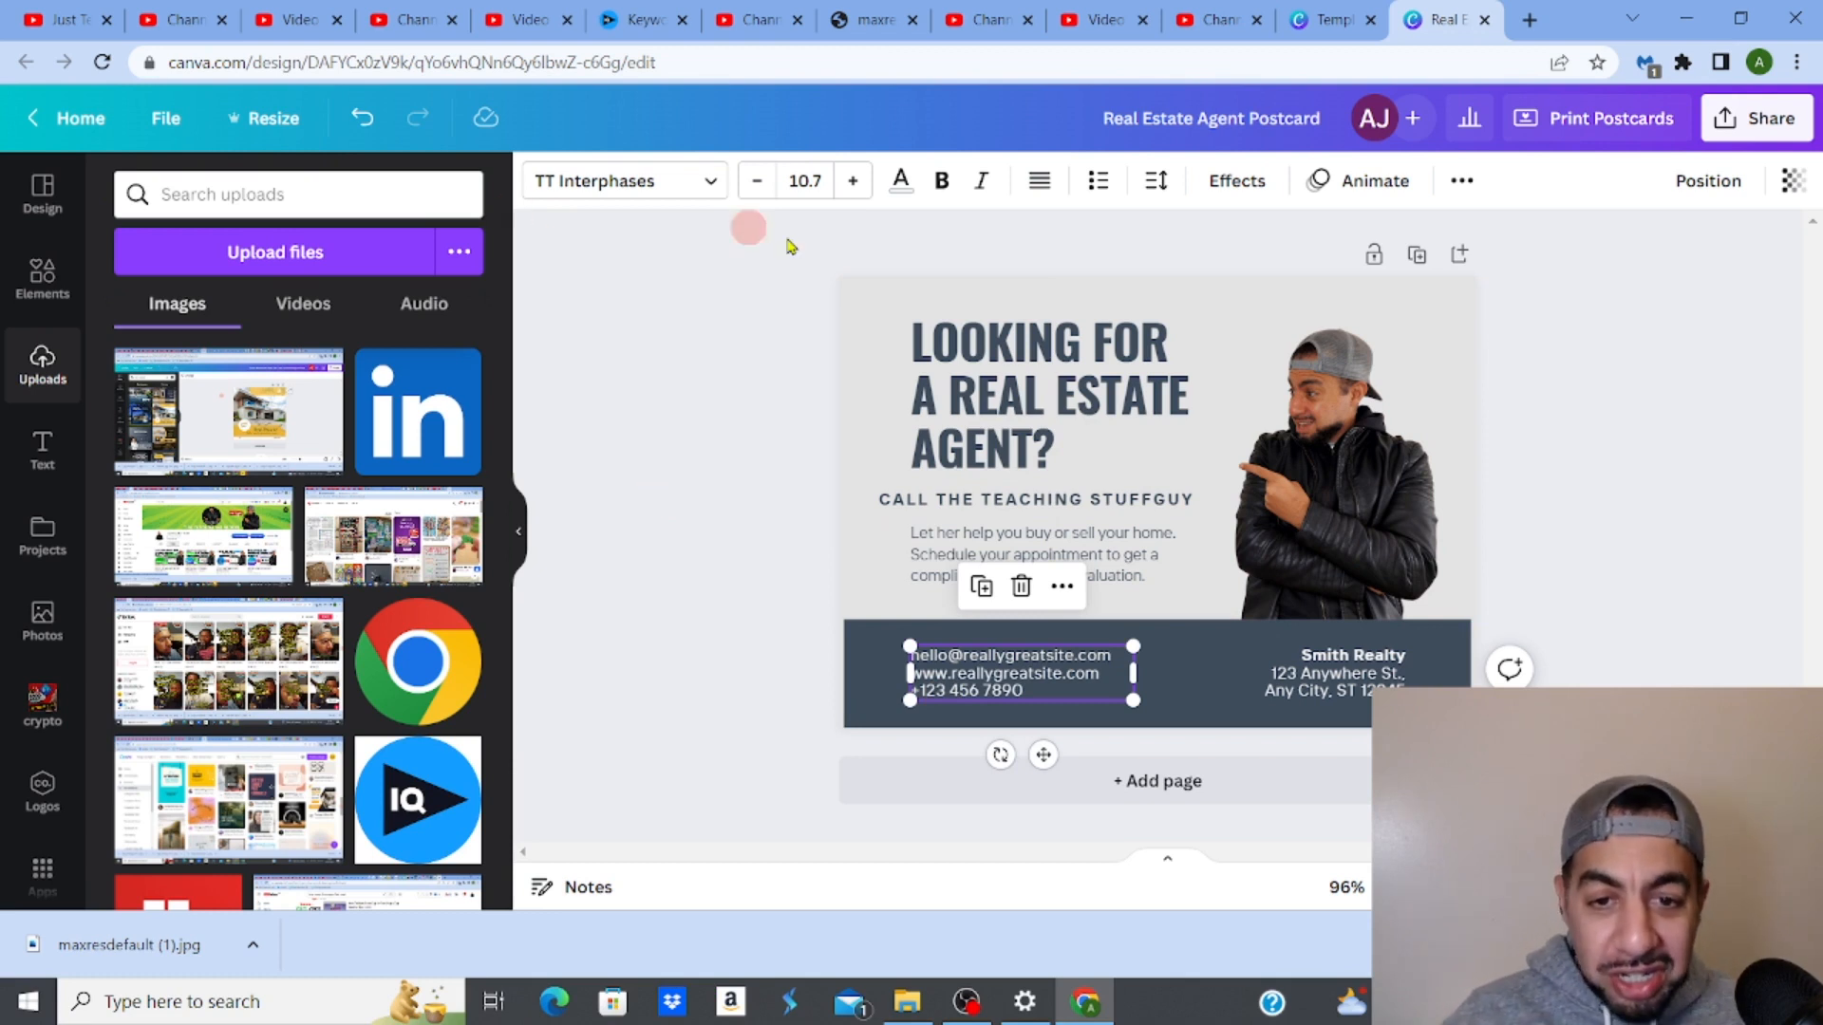
pyautogui.click(885, 328)
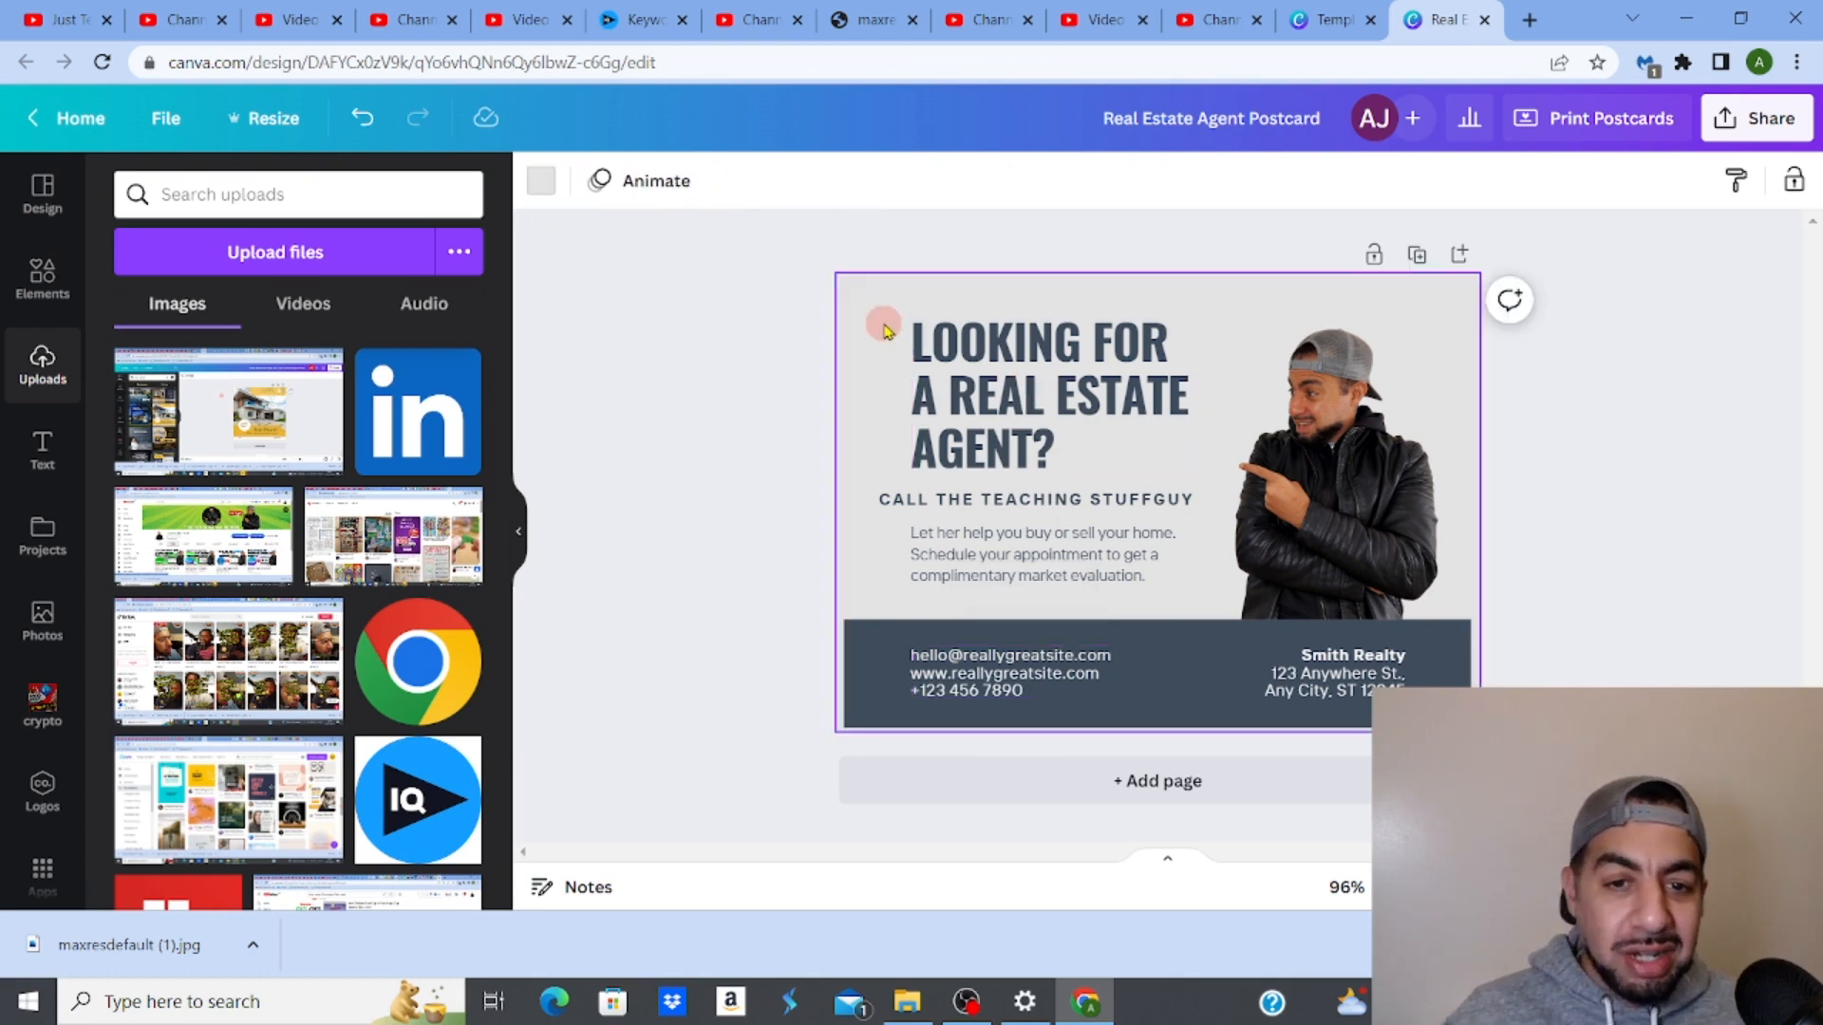
pyautogui.click(544, 187)
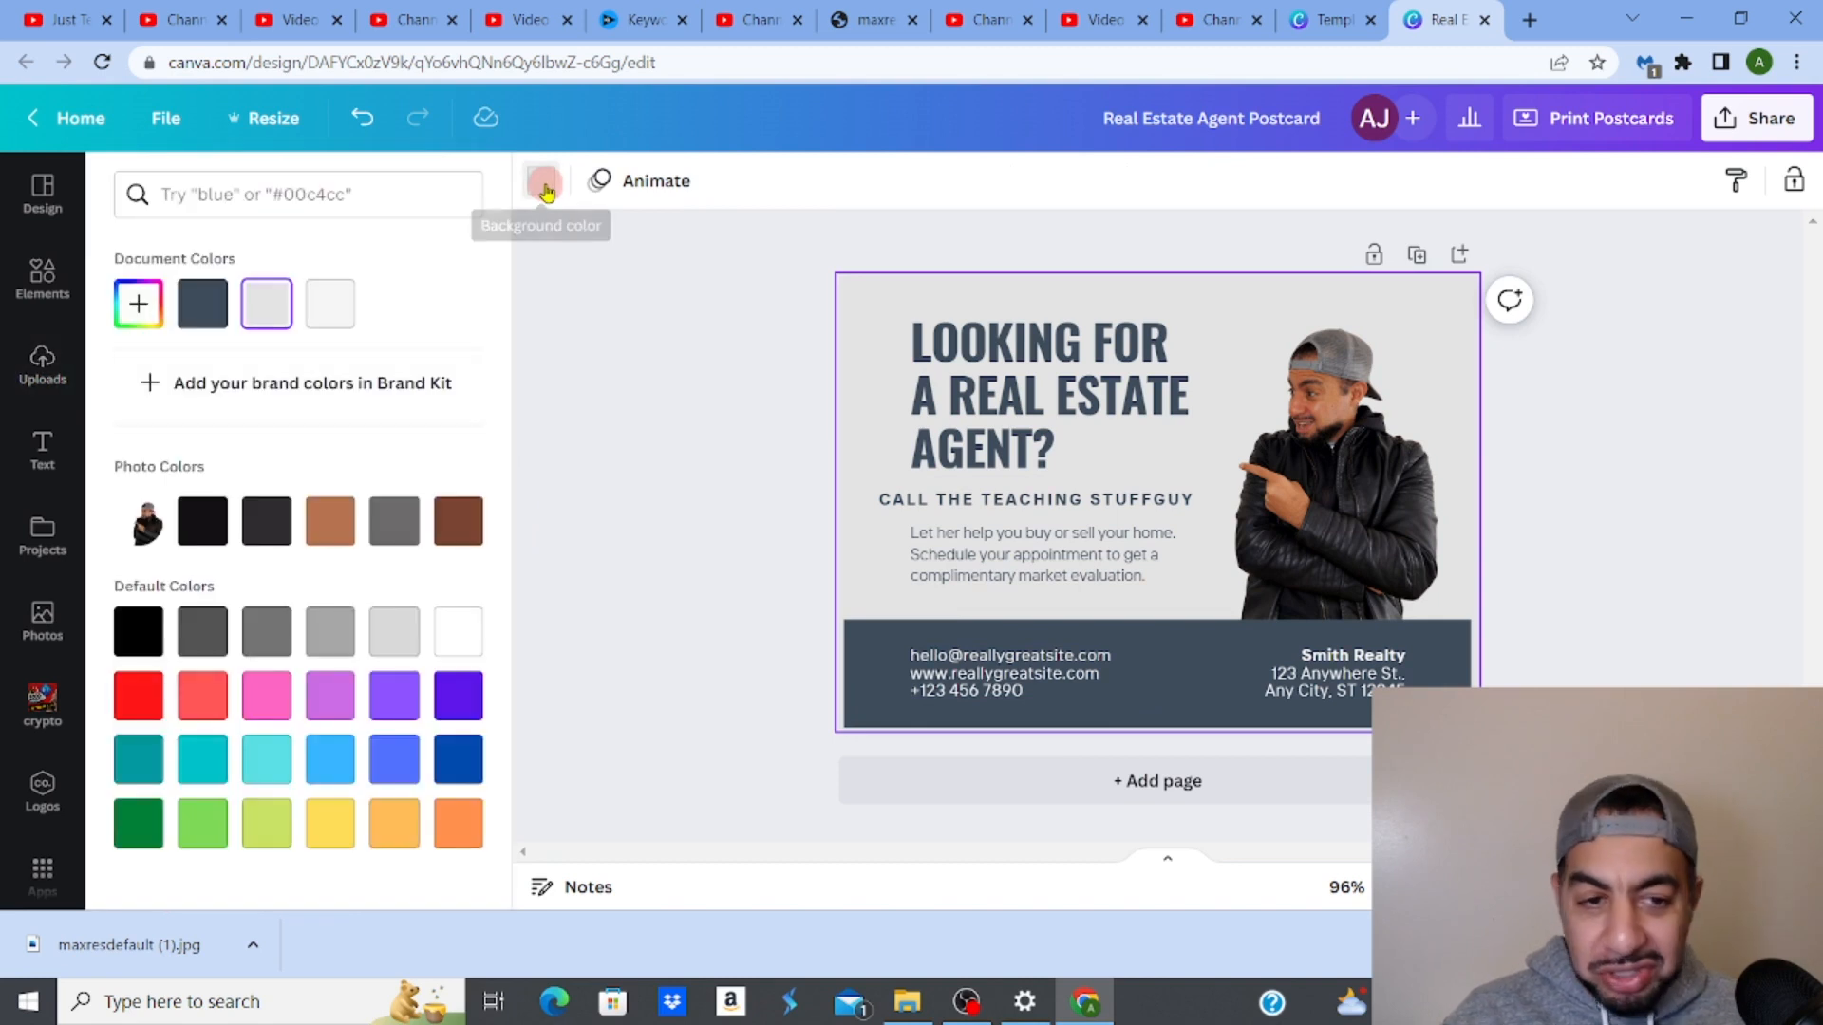
pyautogui.click(273, 758)
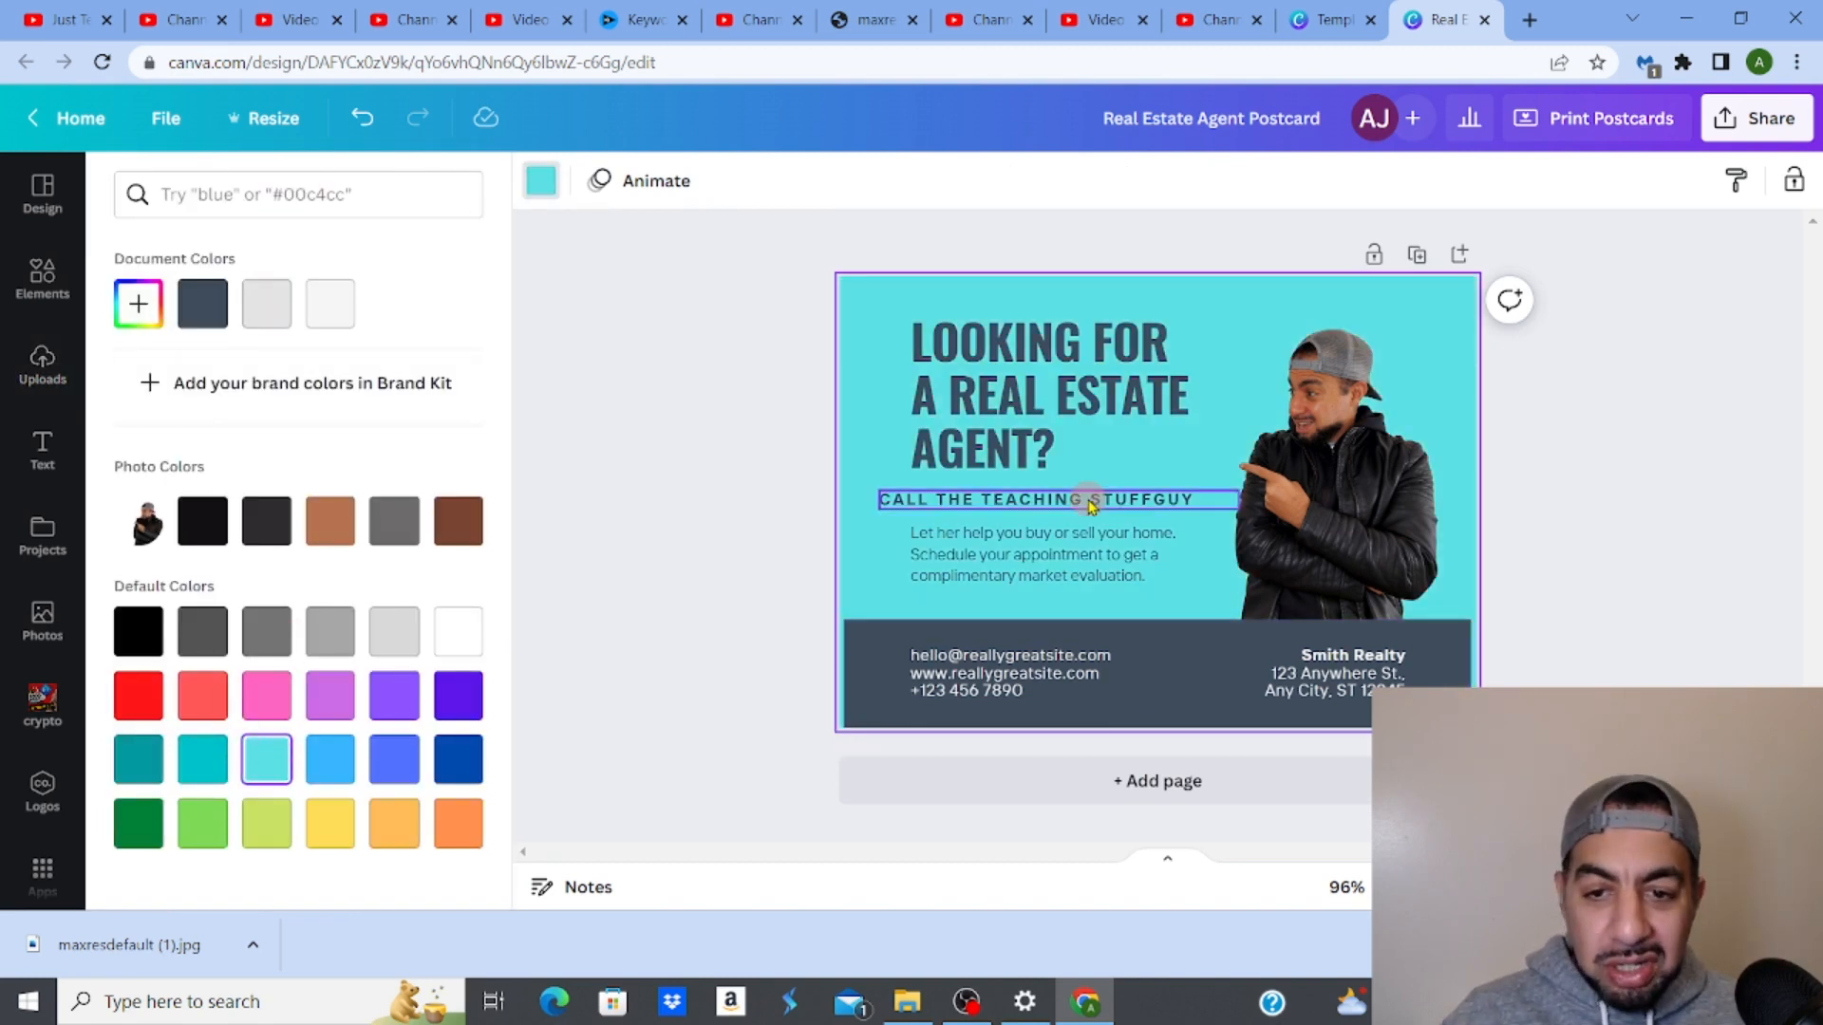
# Try the fonts Agrandir Black and League Spartan on the whole "LOOKING FOR A REAL ESTATE AGENT?" headline.
pyautogui.click(994, 425)
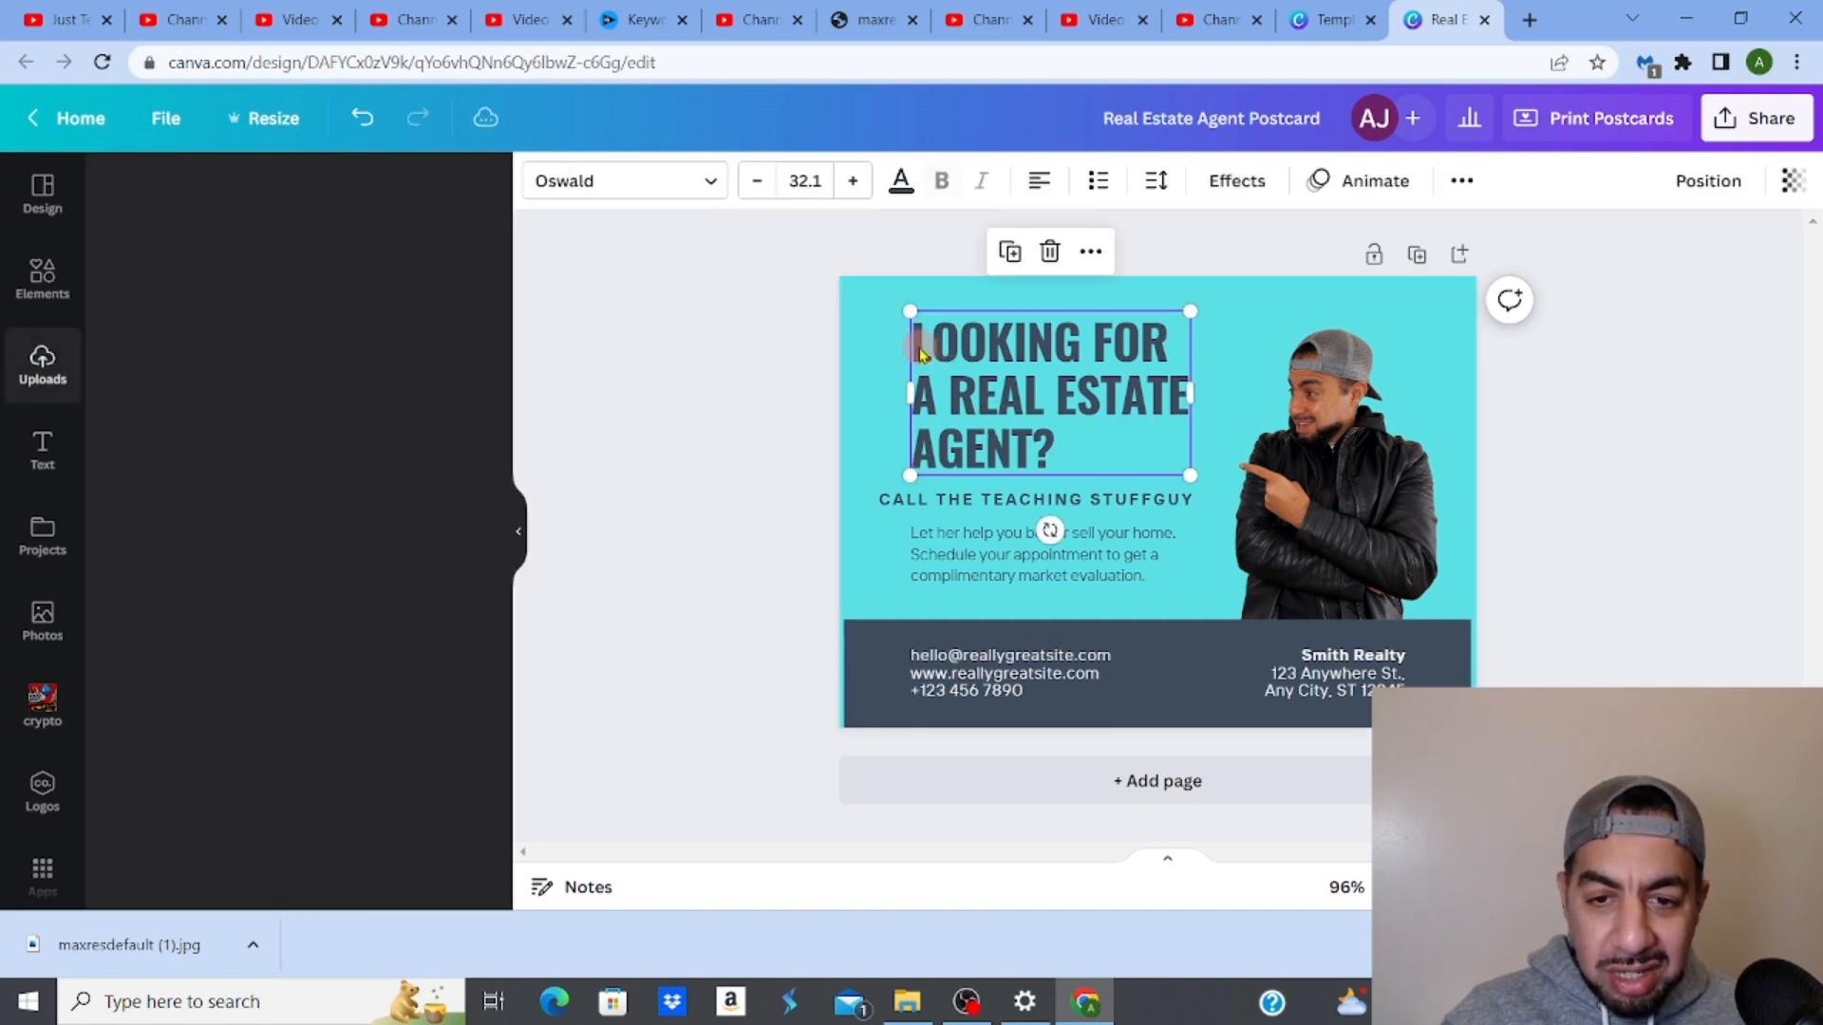
pyautogui.moveTo(917, 352); pyautogui.dragTo(1090, 432)
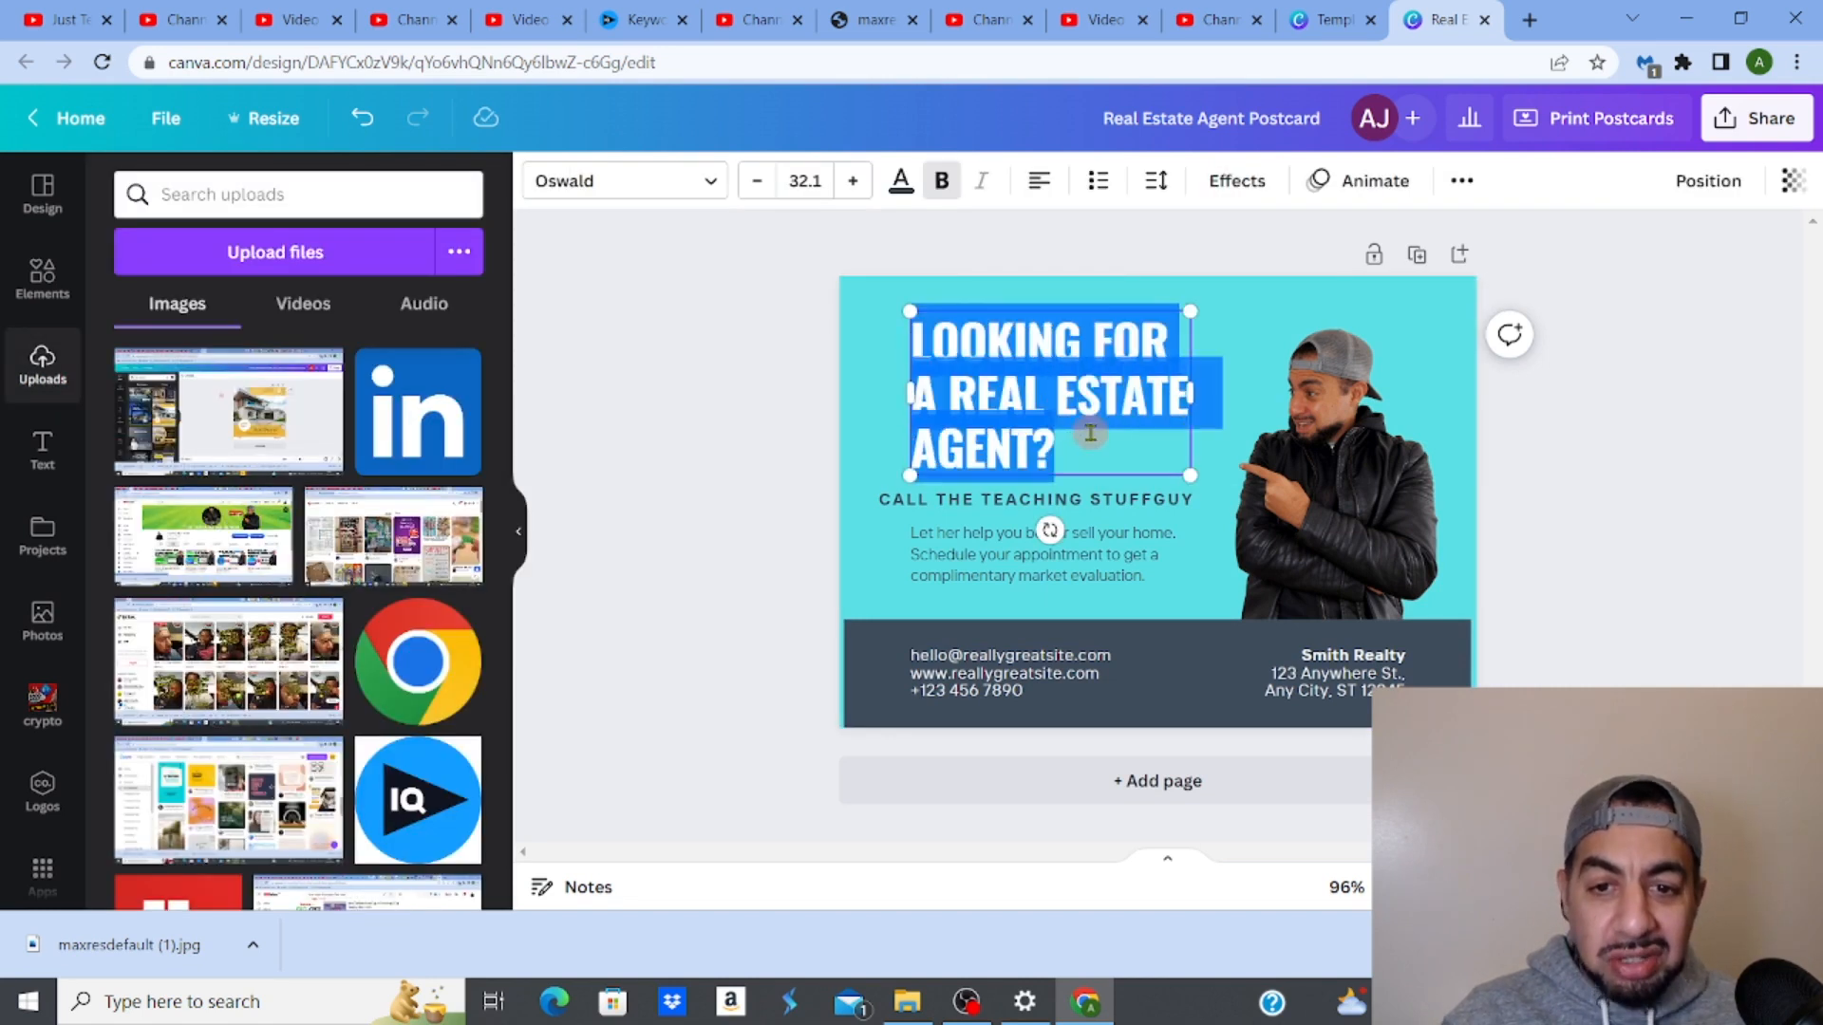
pyautogui.click(711, 183)
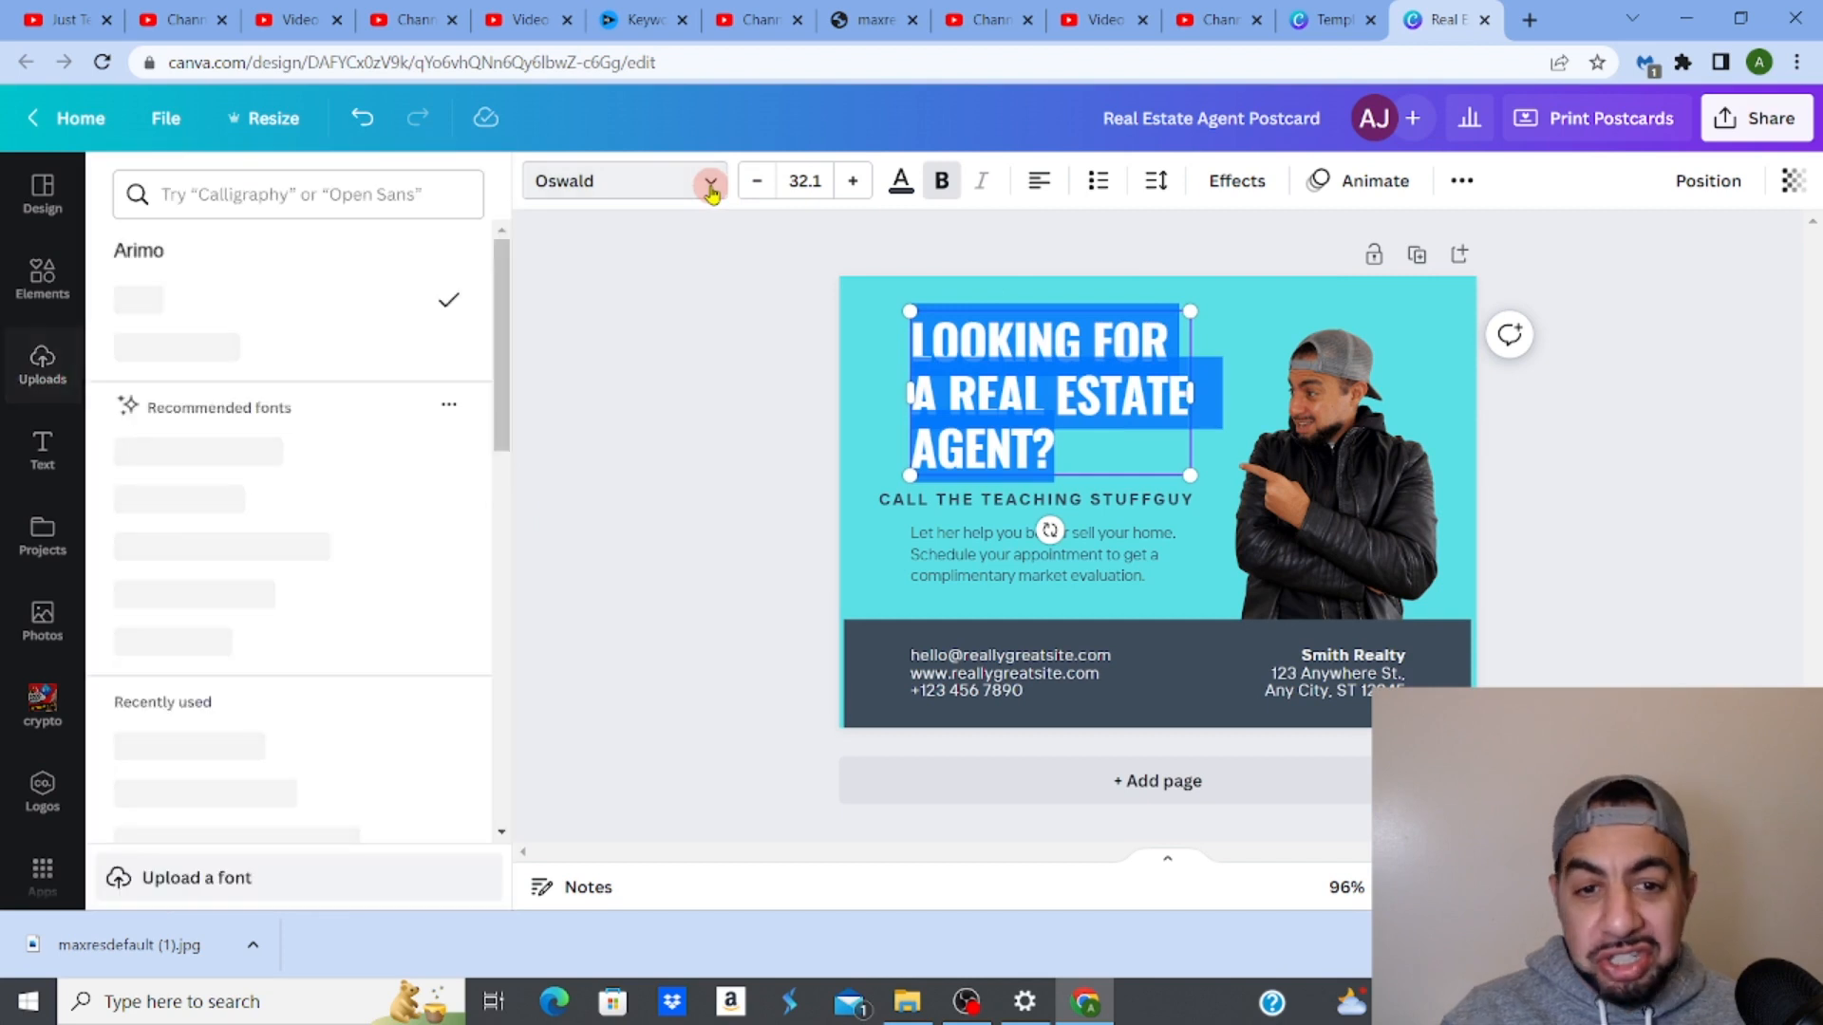
pyautogui.click(255, 744)
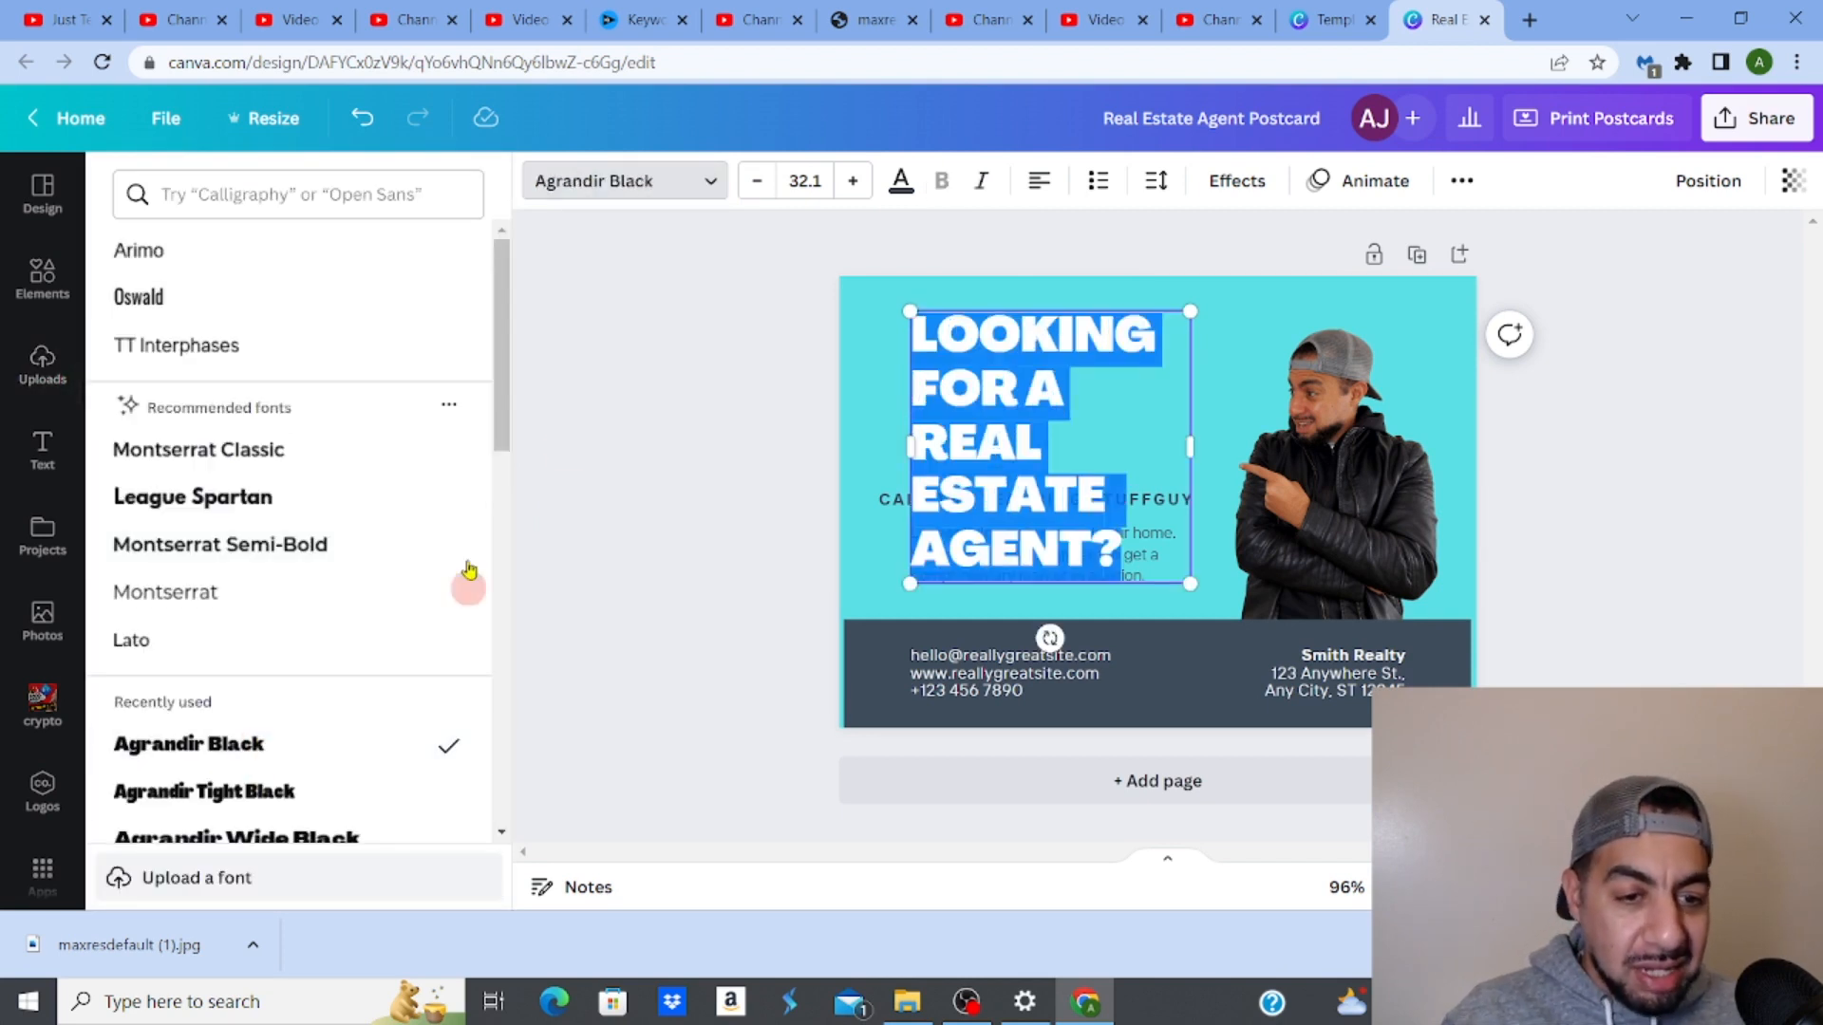
pyautogui.click(251, 500)
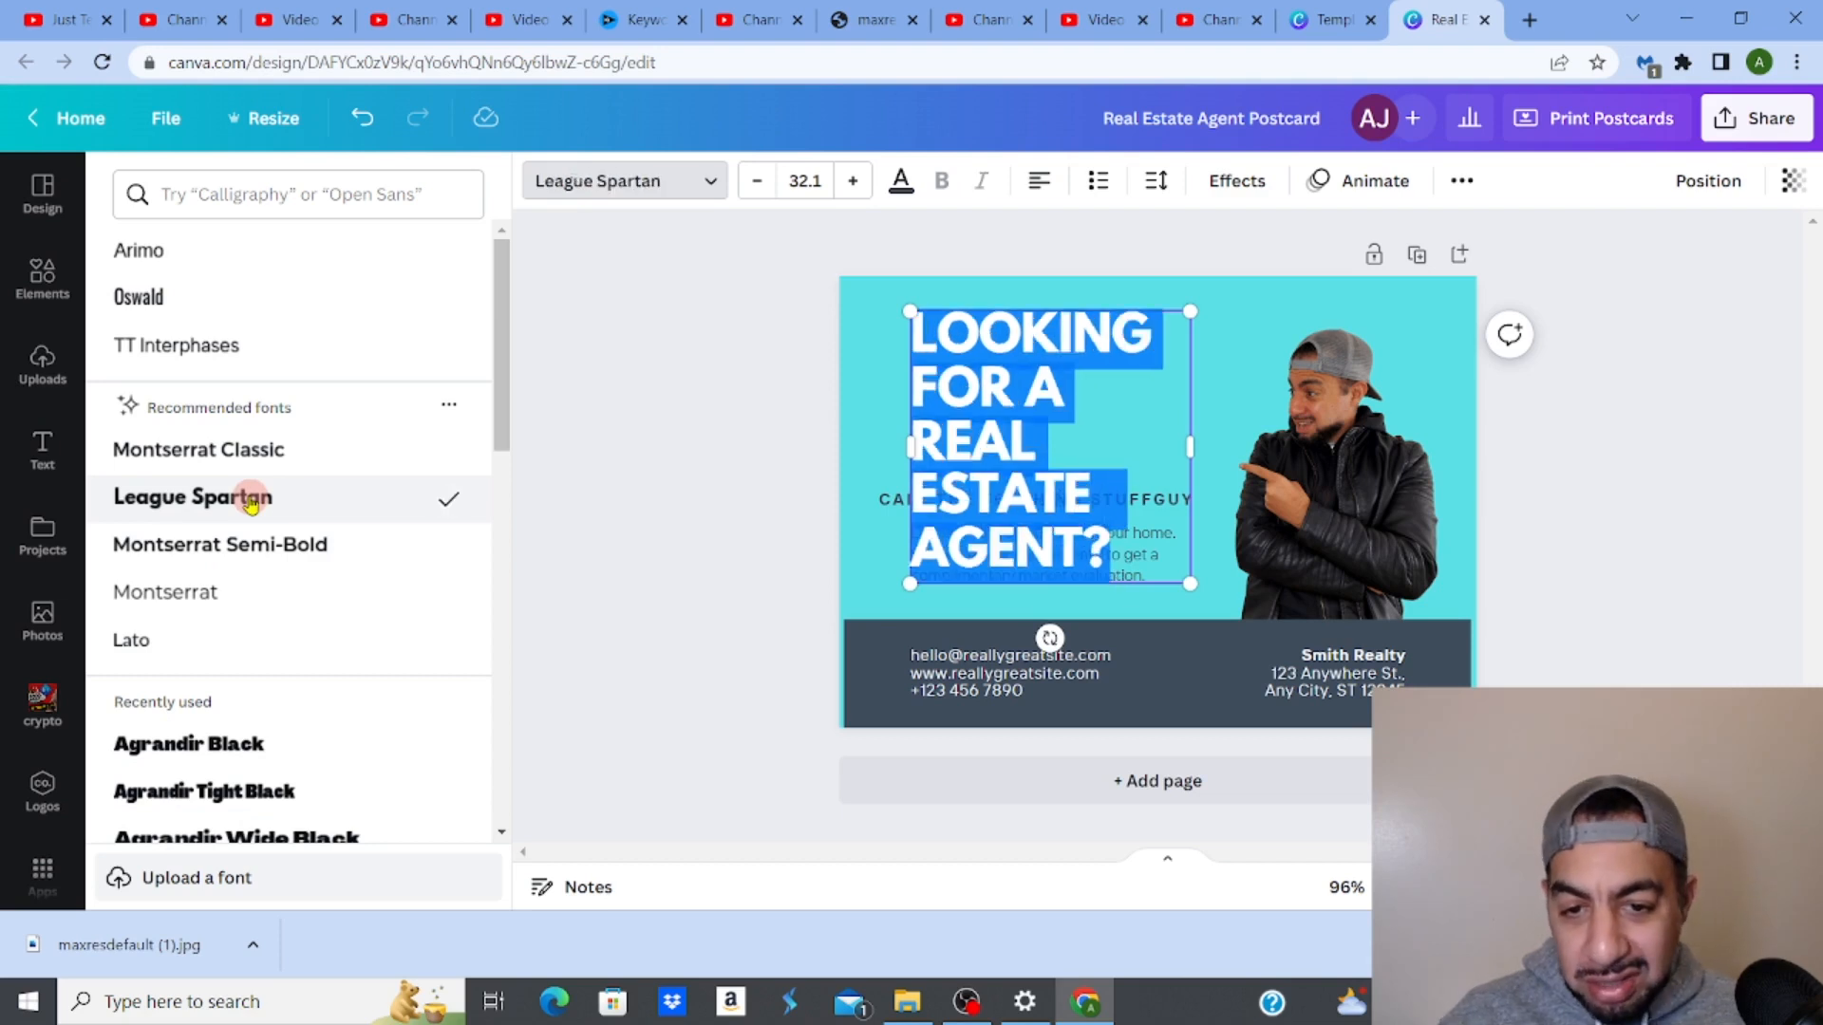
# Try yellow from the default colors as the text color of the whole headline.
pyautogui.click(898, 187)
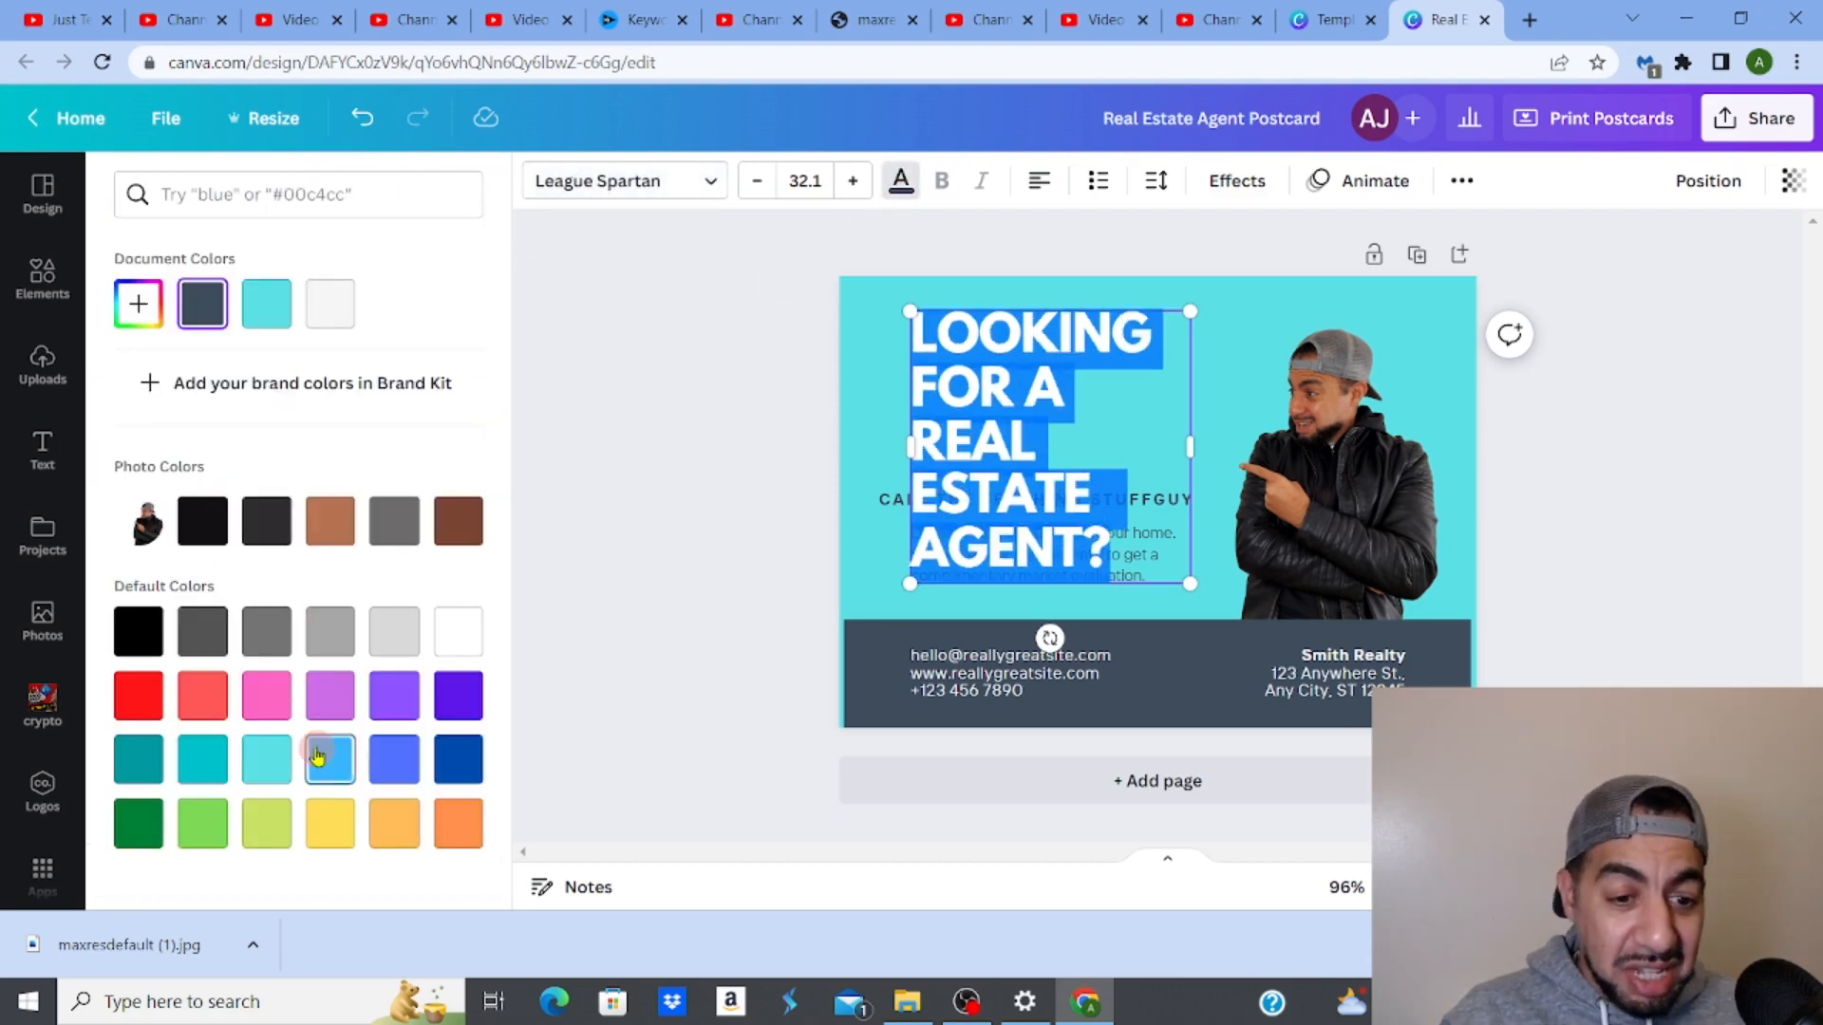
pyautogui.click(714, 561)
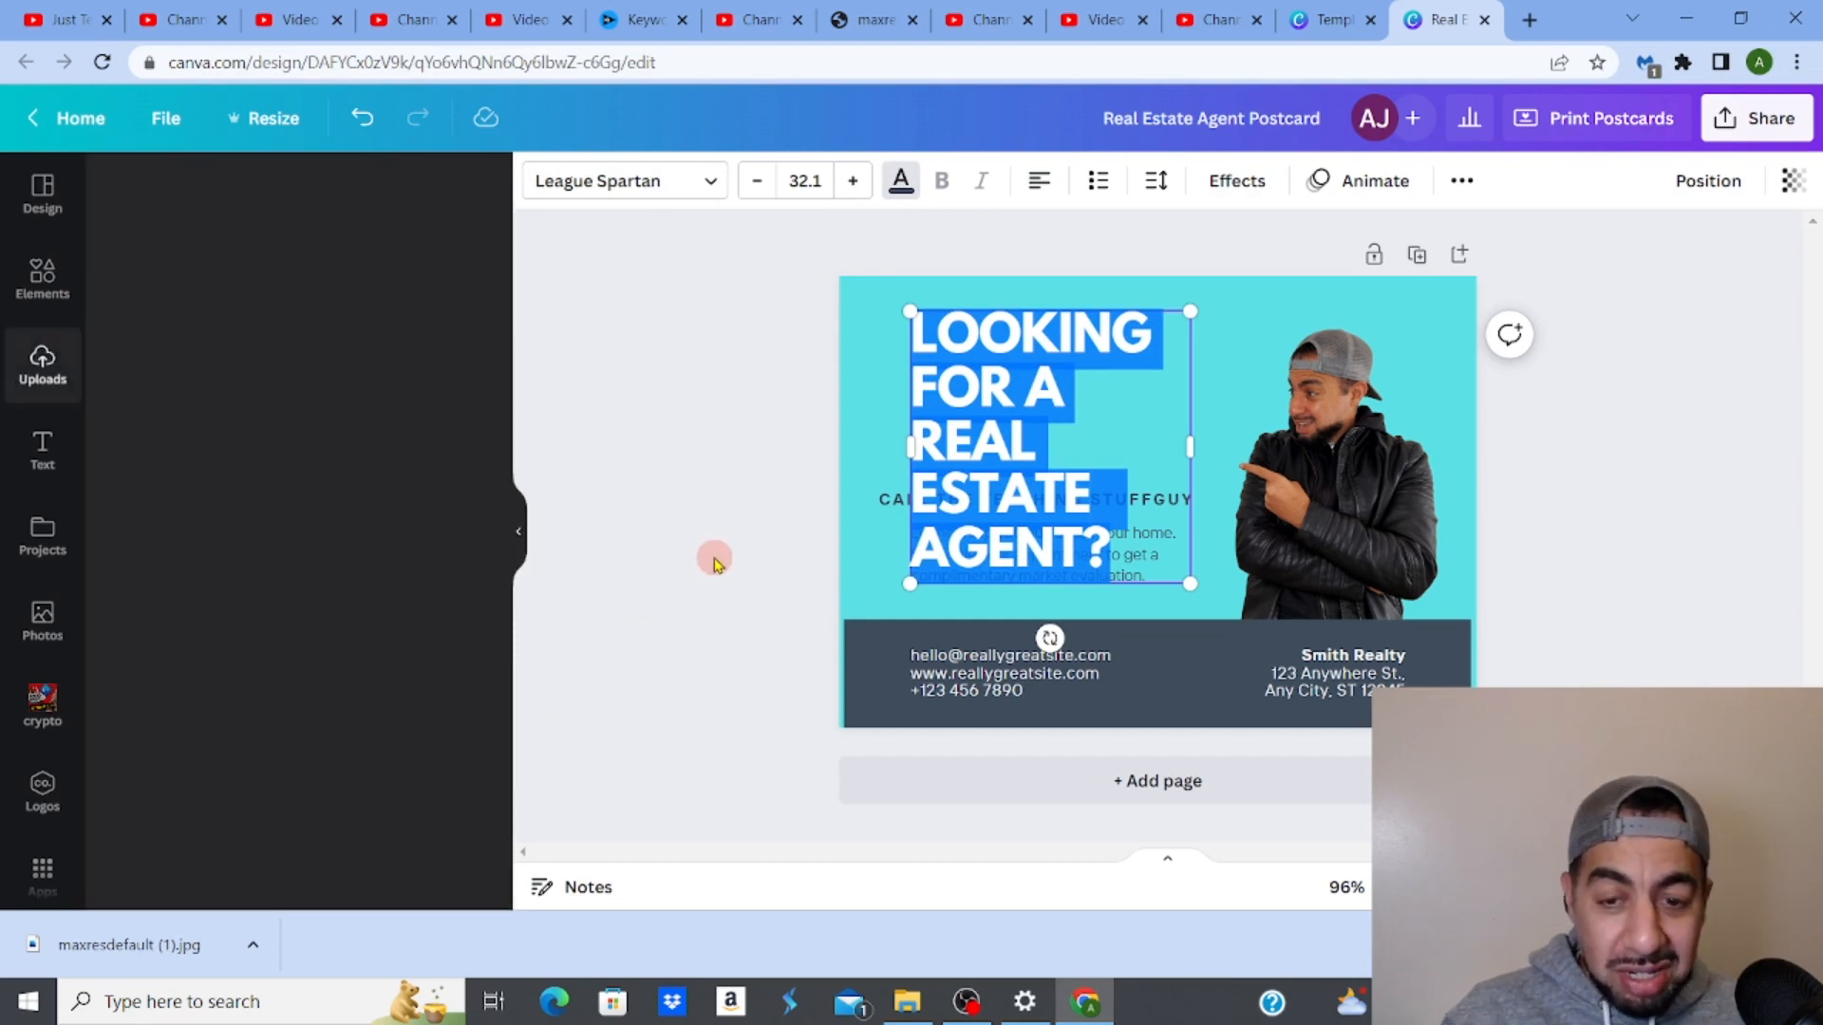
pyautogui.click(874, 463)
pyautogui.click(950, 361)
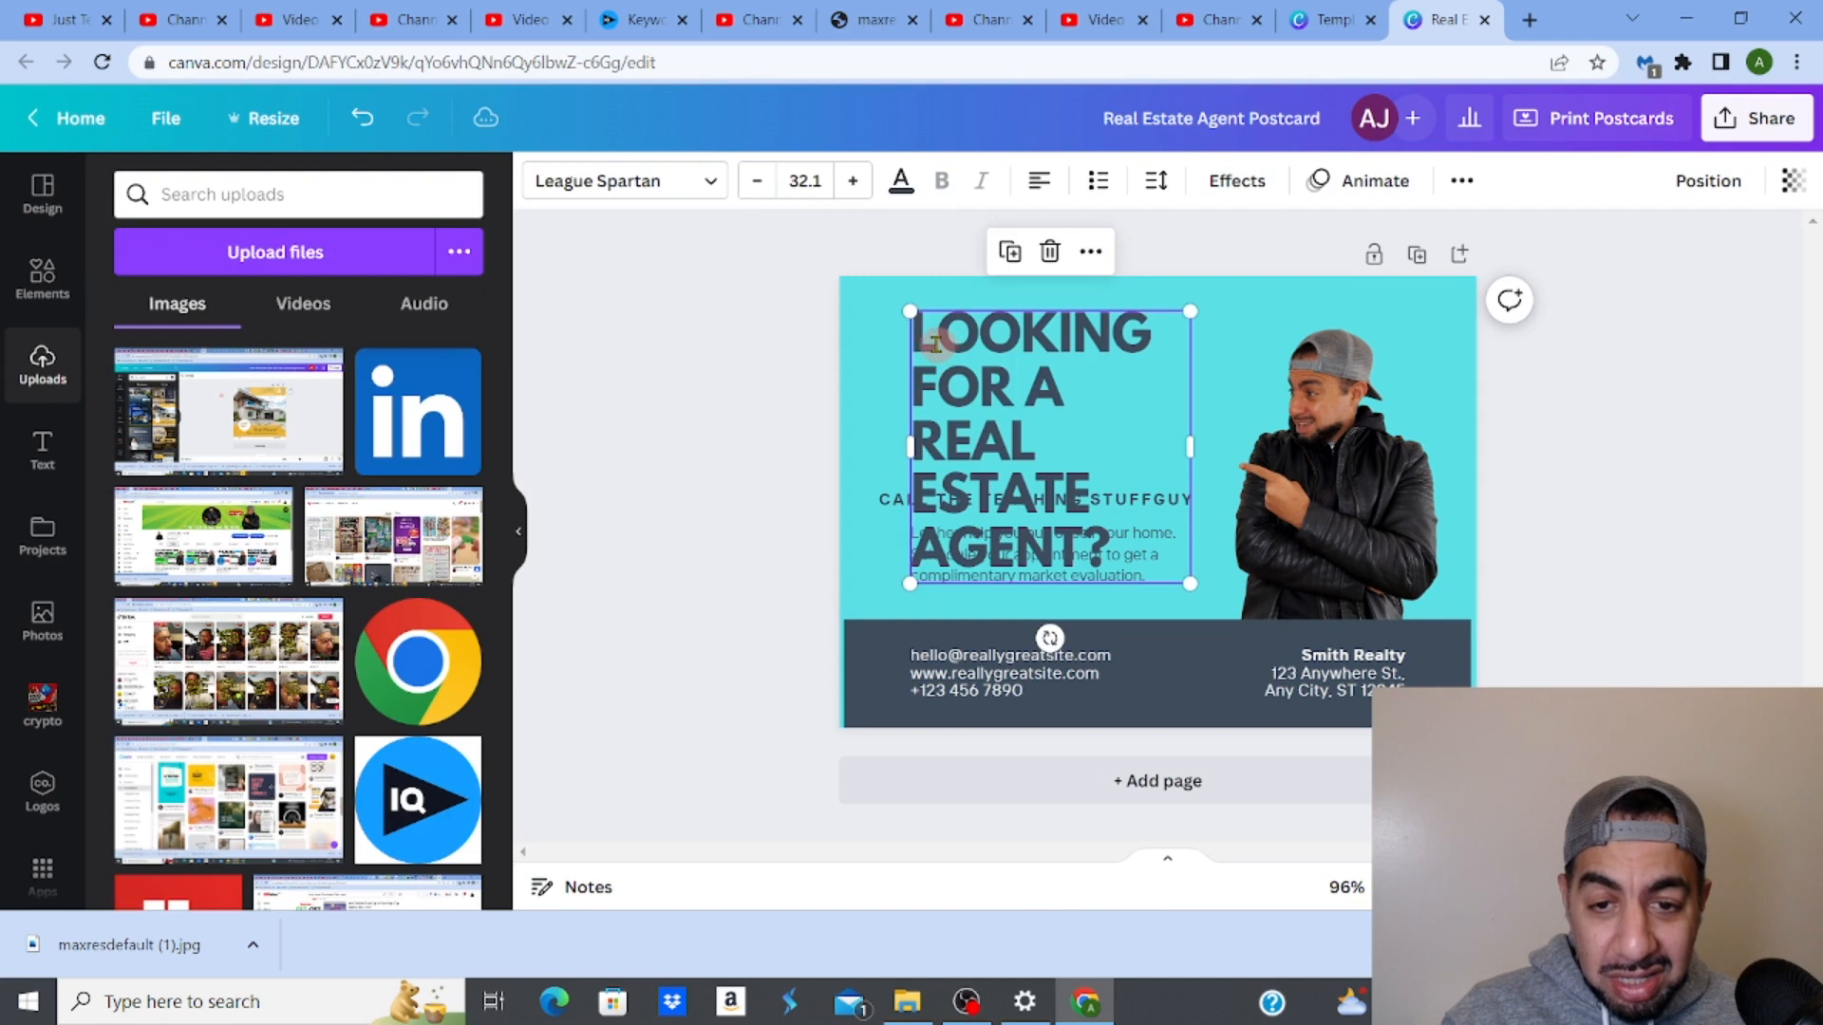
pyautogui.click(936, 344)
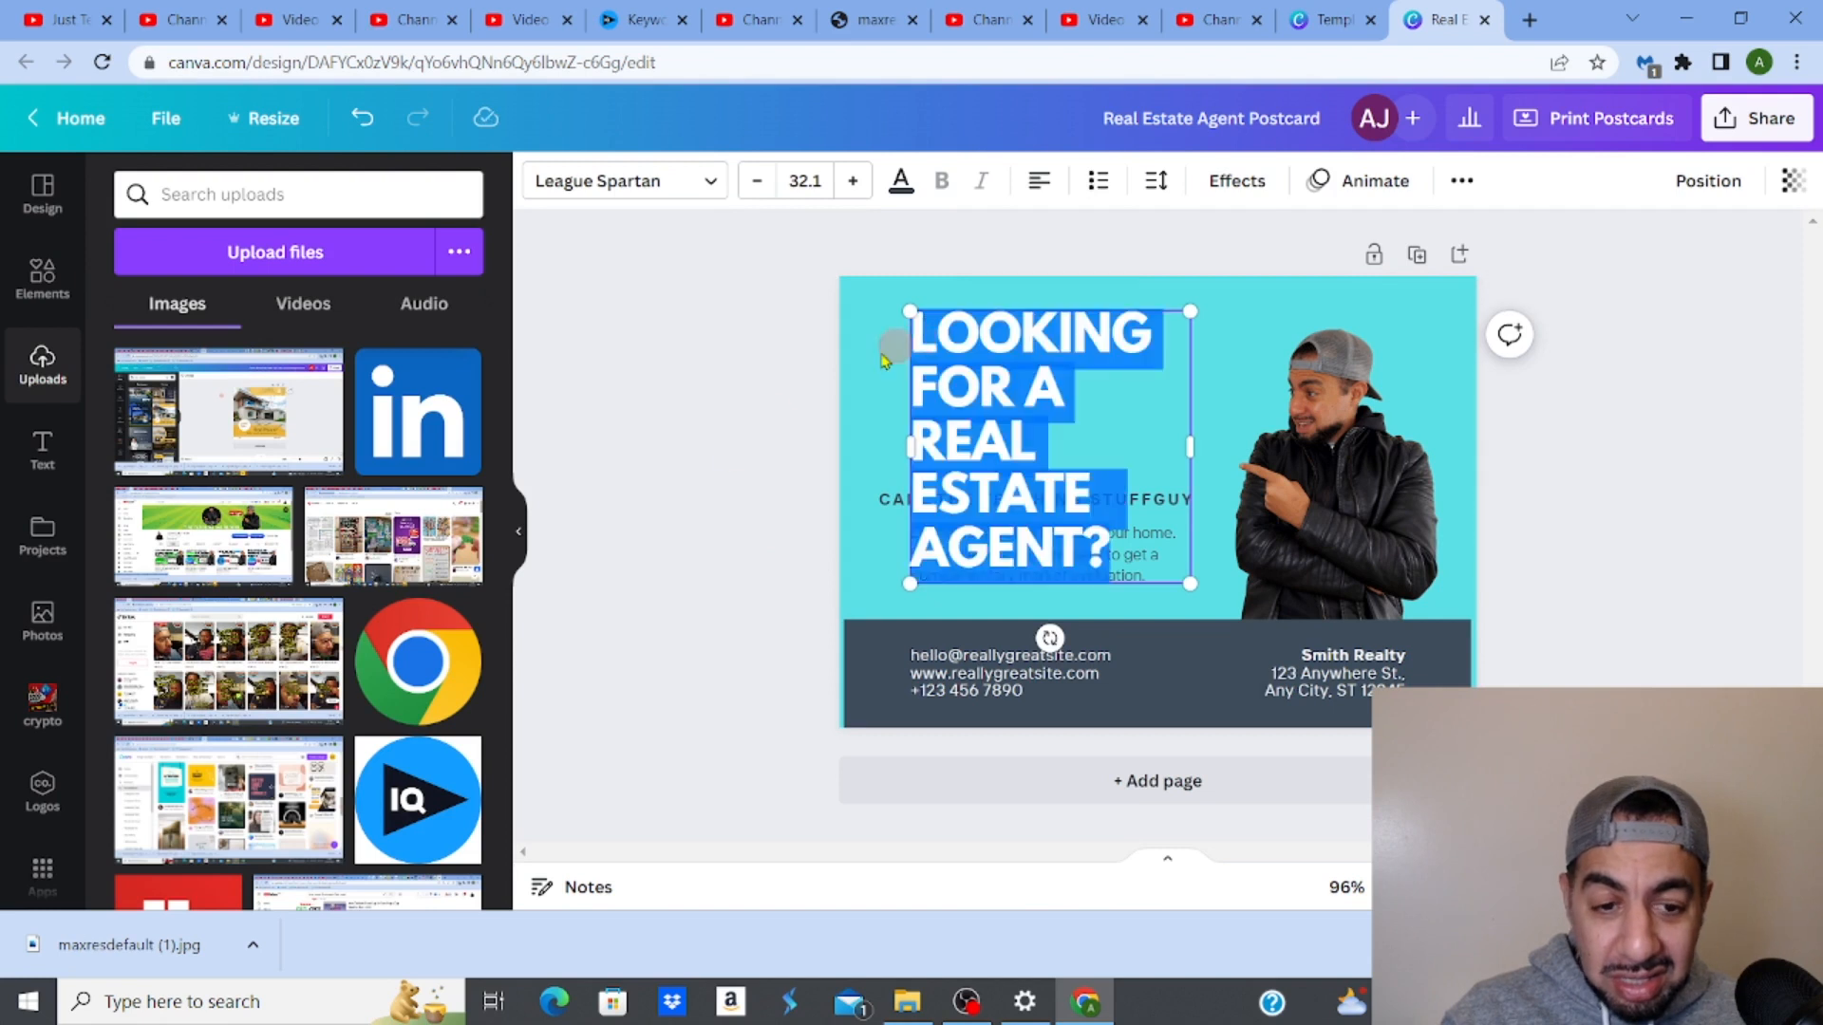
pyautogui.click(902, 181)
pyautogui.click(334, 817)
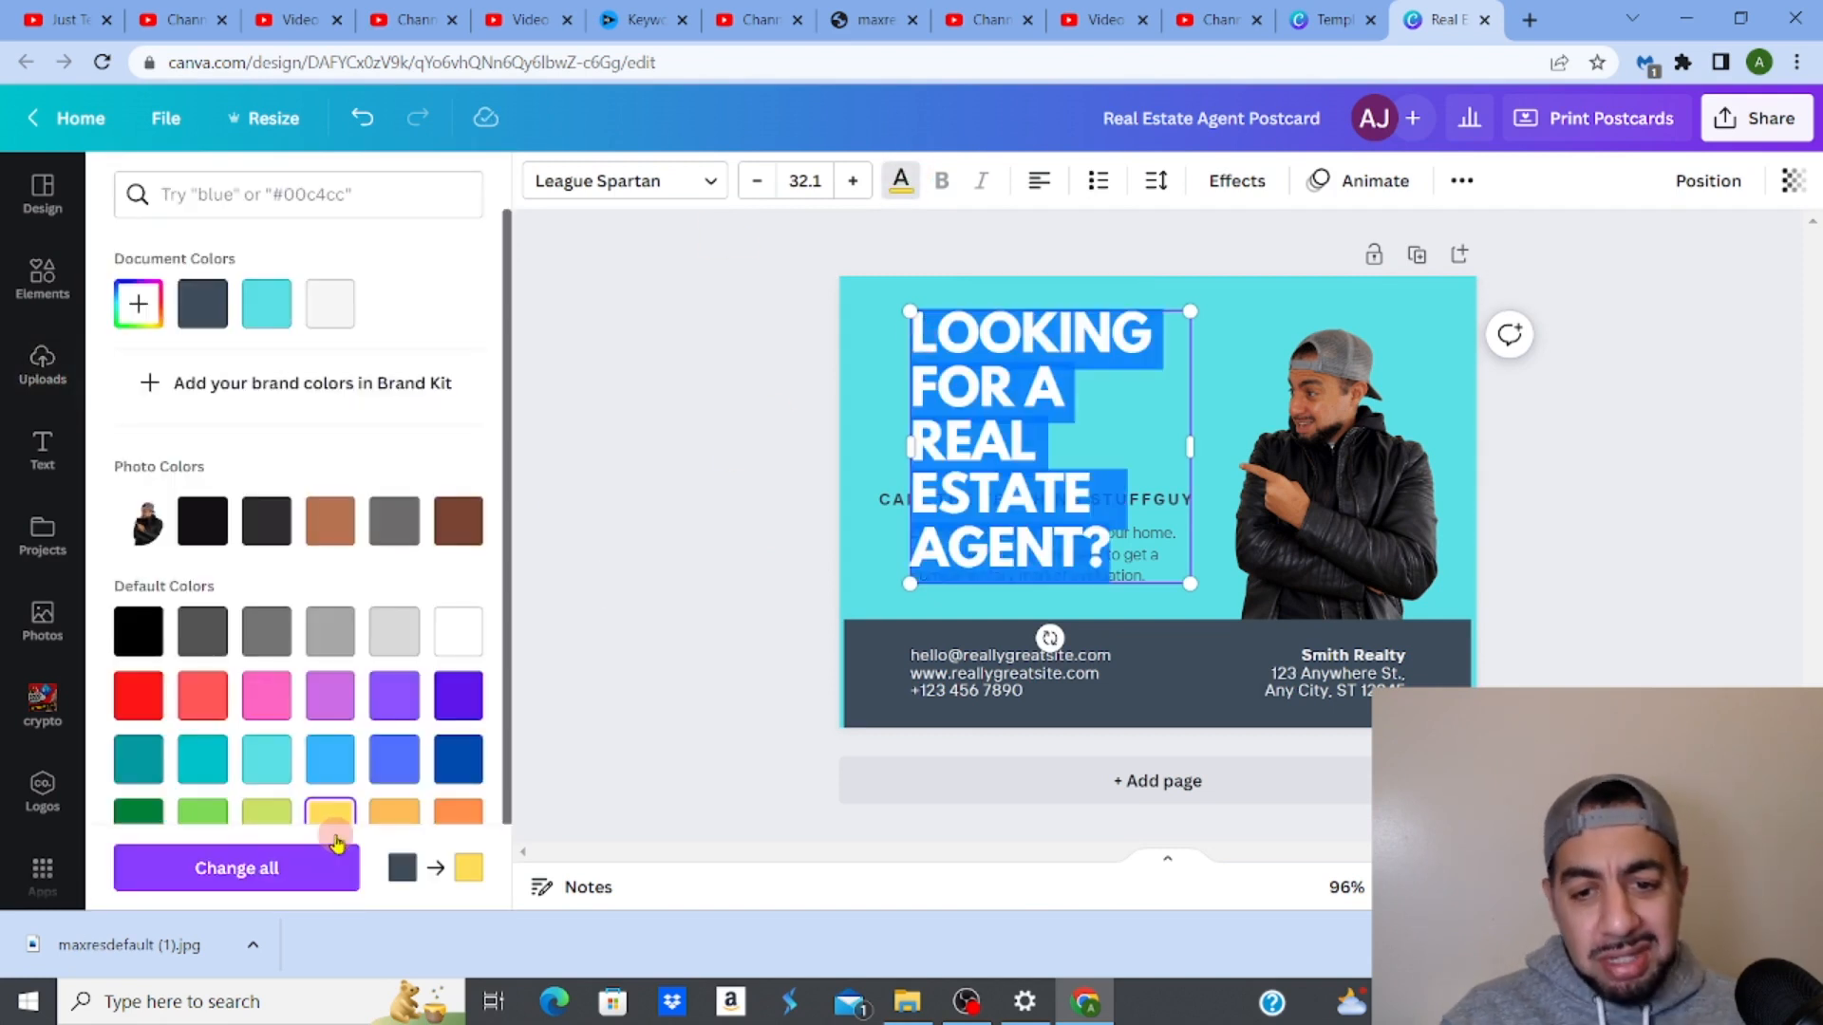
pyautogui.click(970, 477)
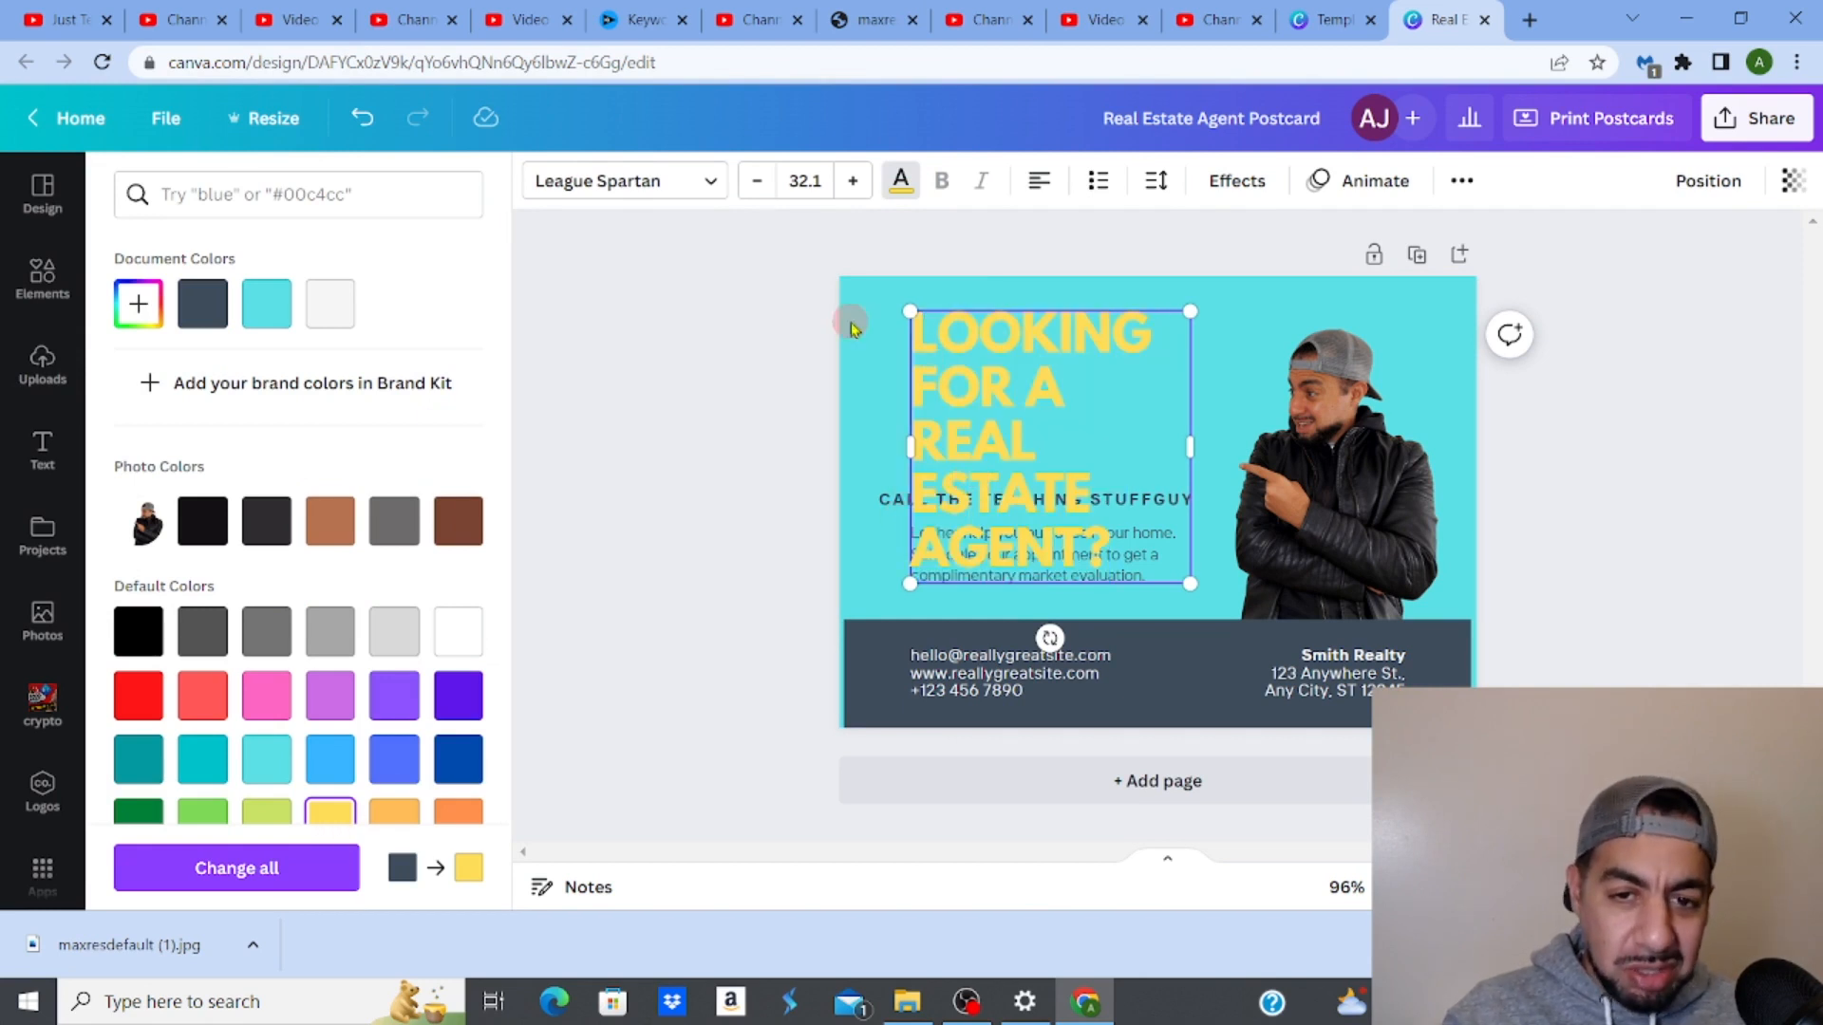
# Undo the headline's yellow color and both font changes back to Oswald.
pyautogui.click(357, 133)
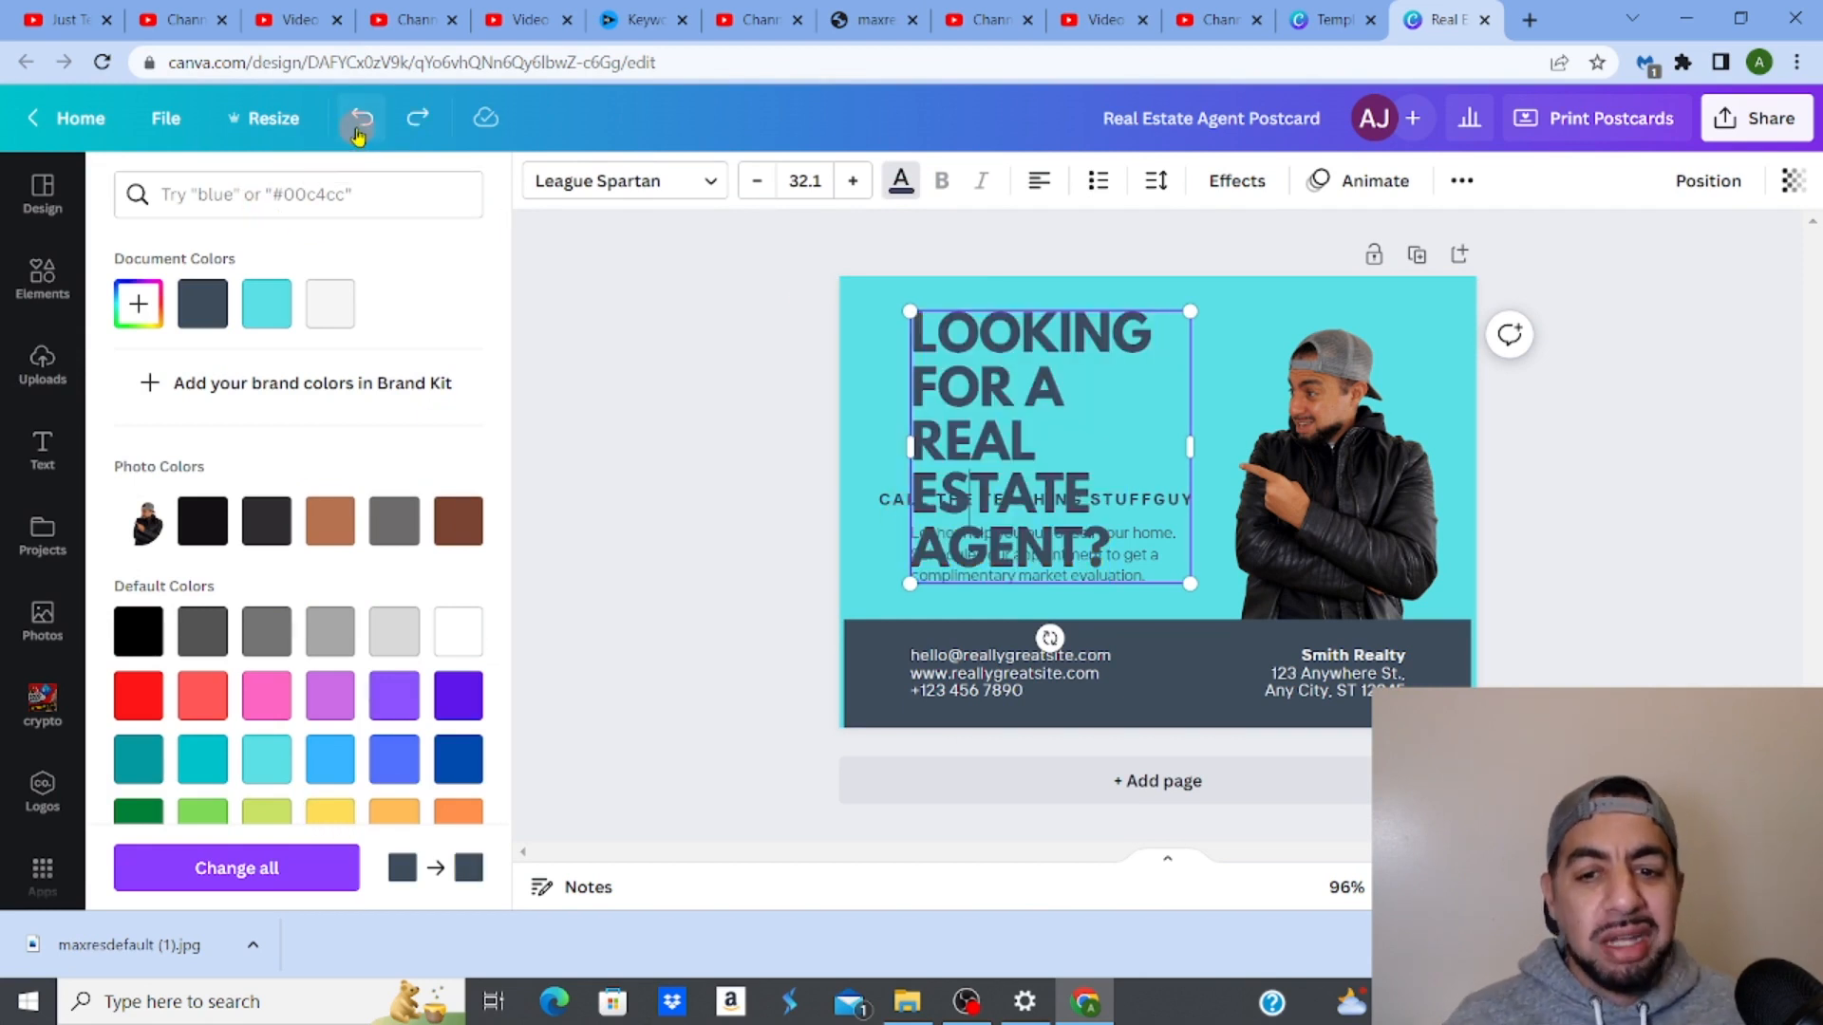
pyautogui.click(357, 133)
pyautogui.click(357, 133)
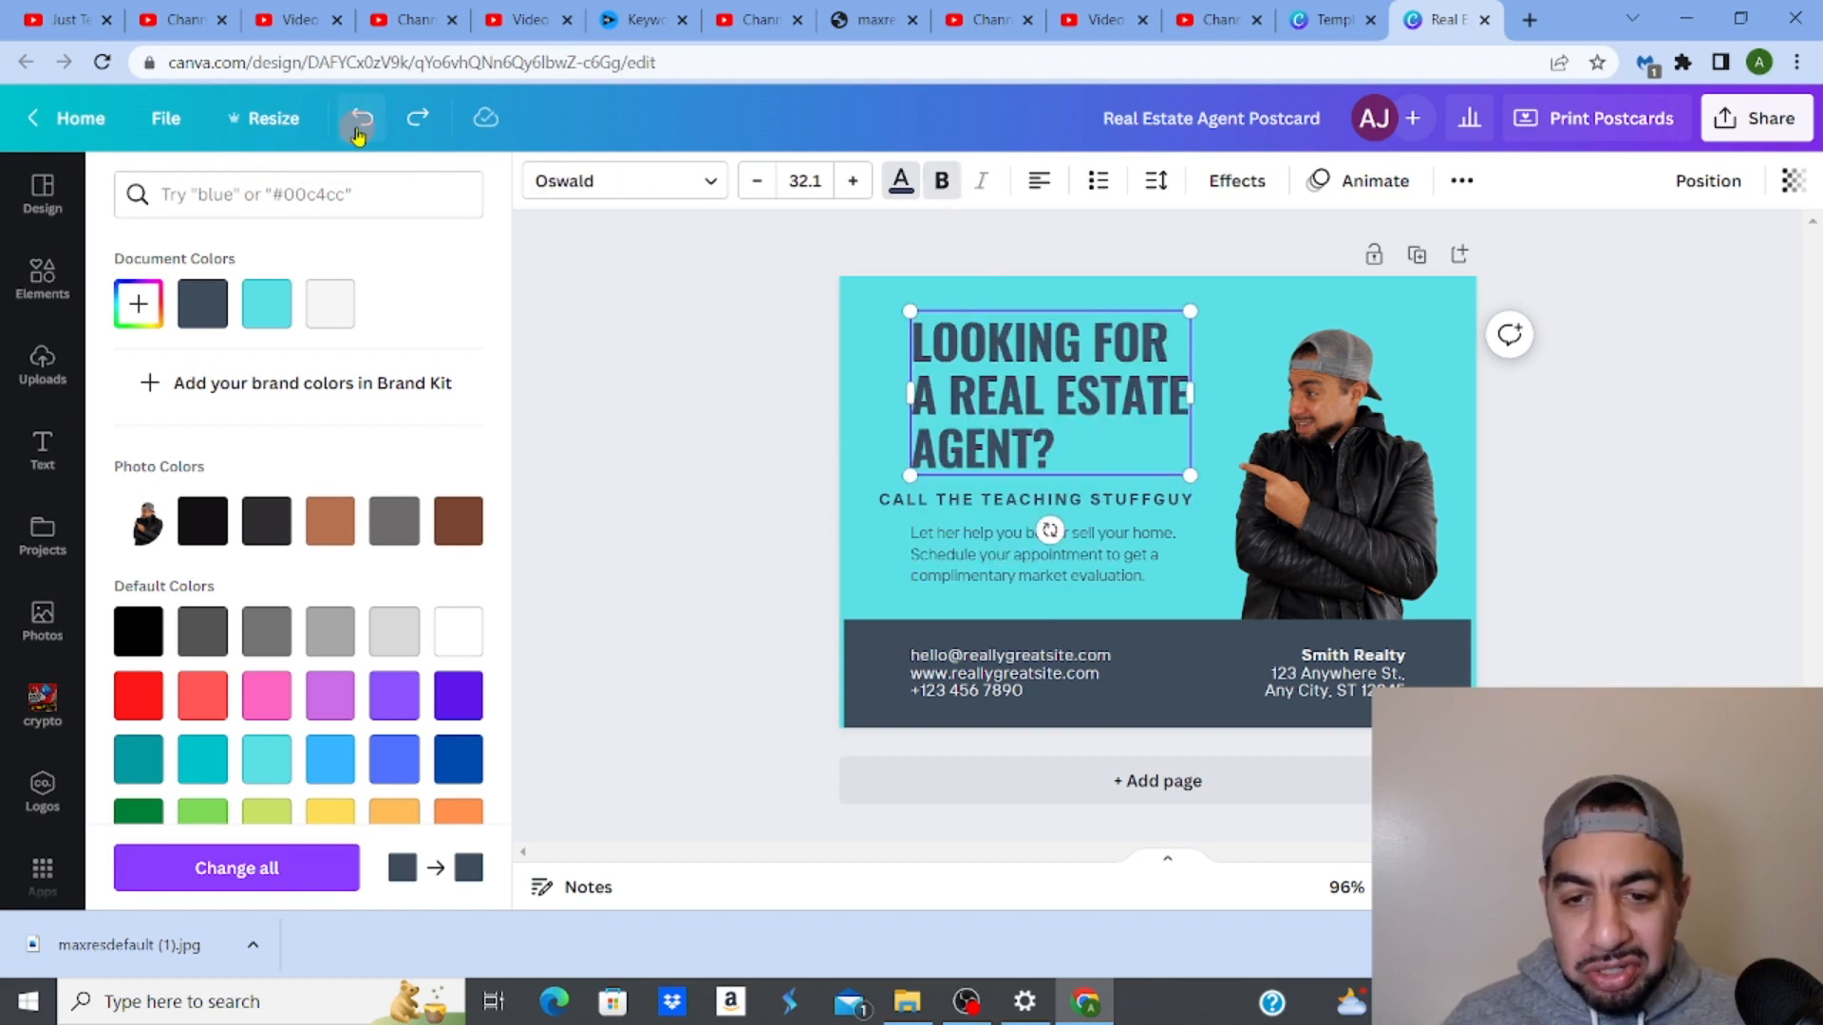
pyautogui.click(767, 282)
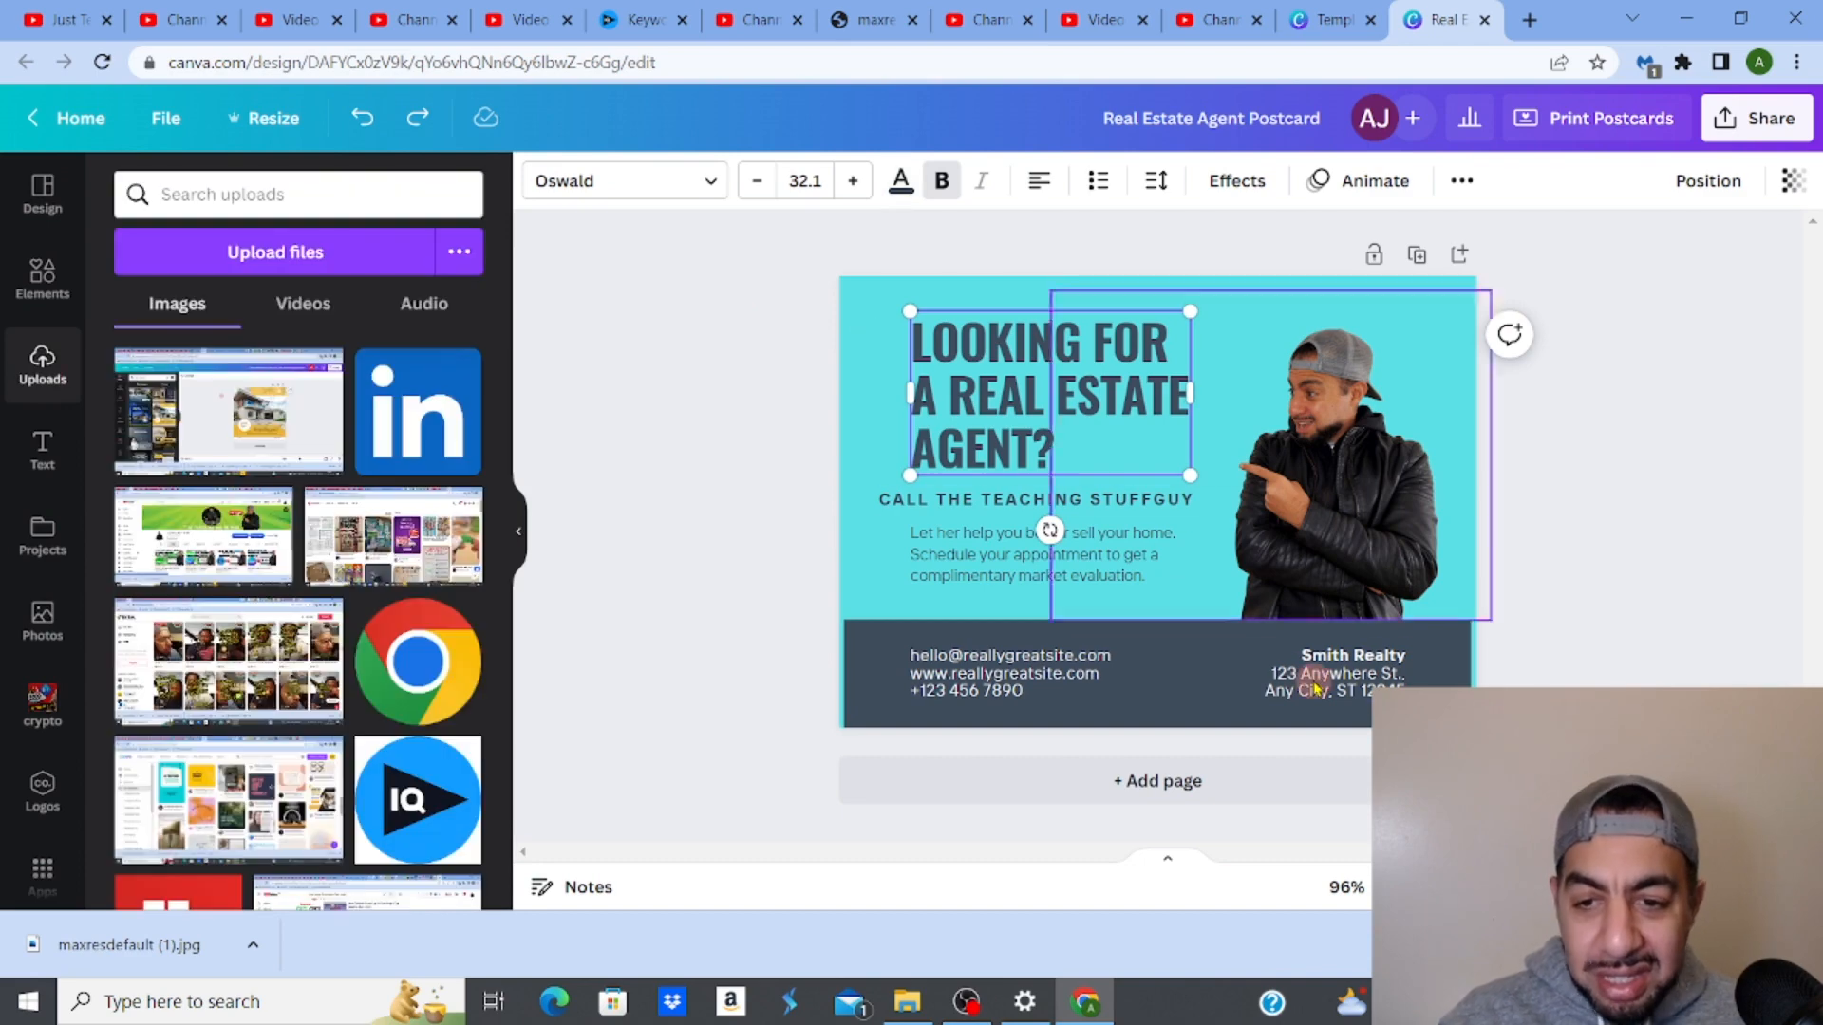
pyautogui.scroll(-3, 1107, 342)
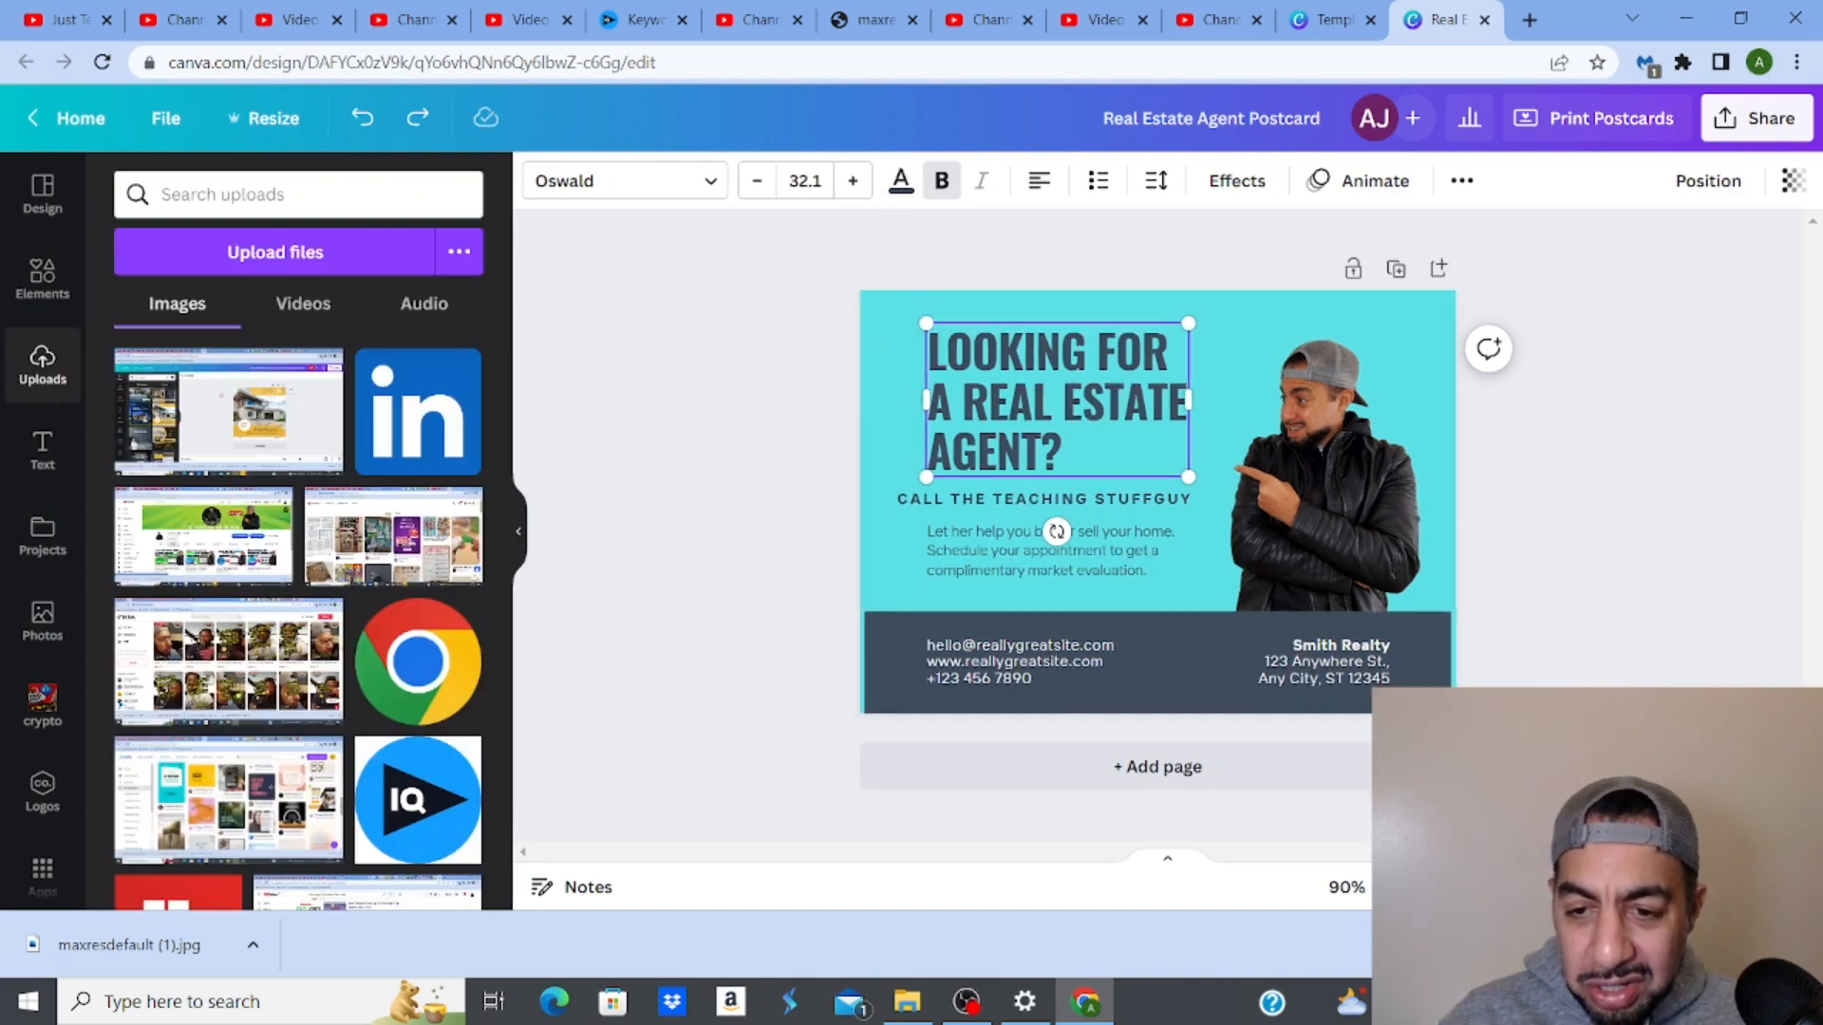
pyautogui.scroll(3, 1107, 341)
pyautogui.scroll(6, 1107, 342)
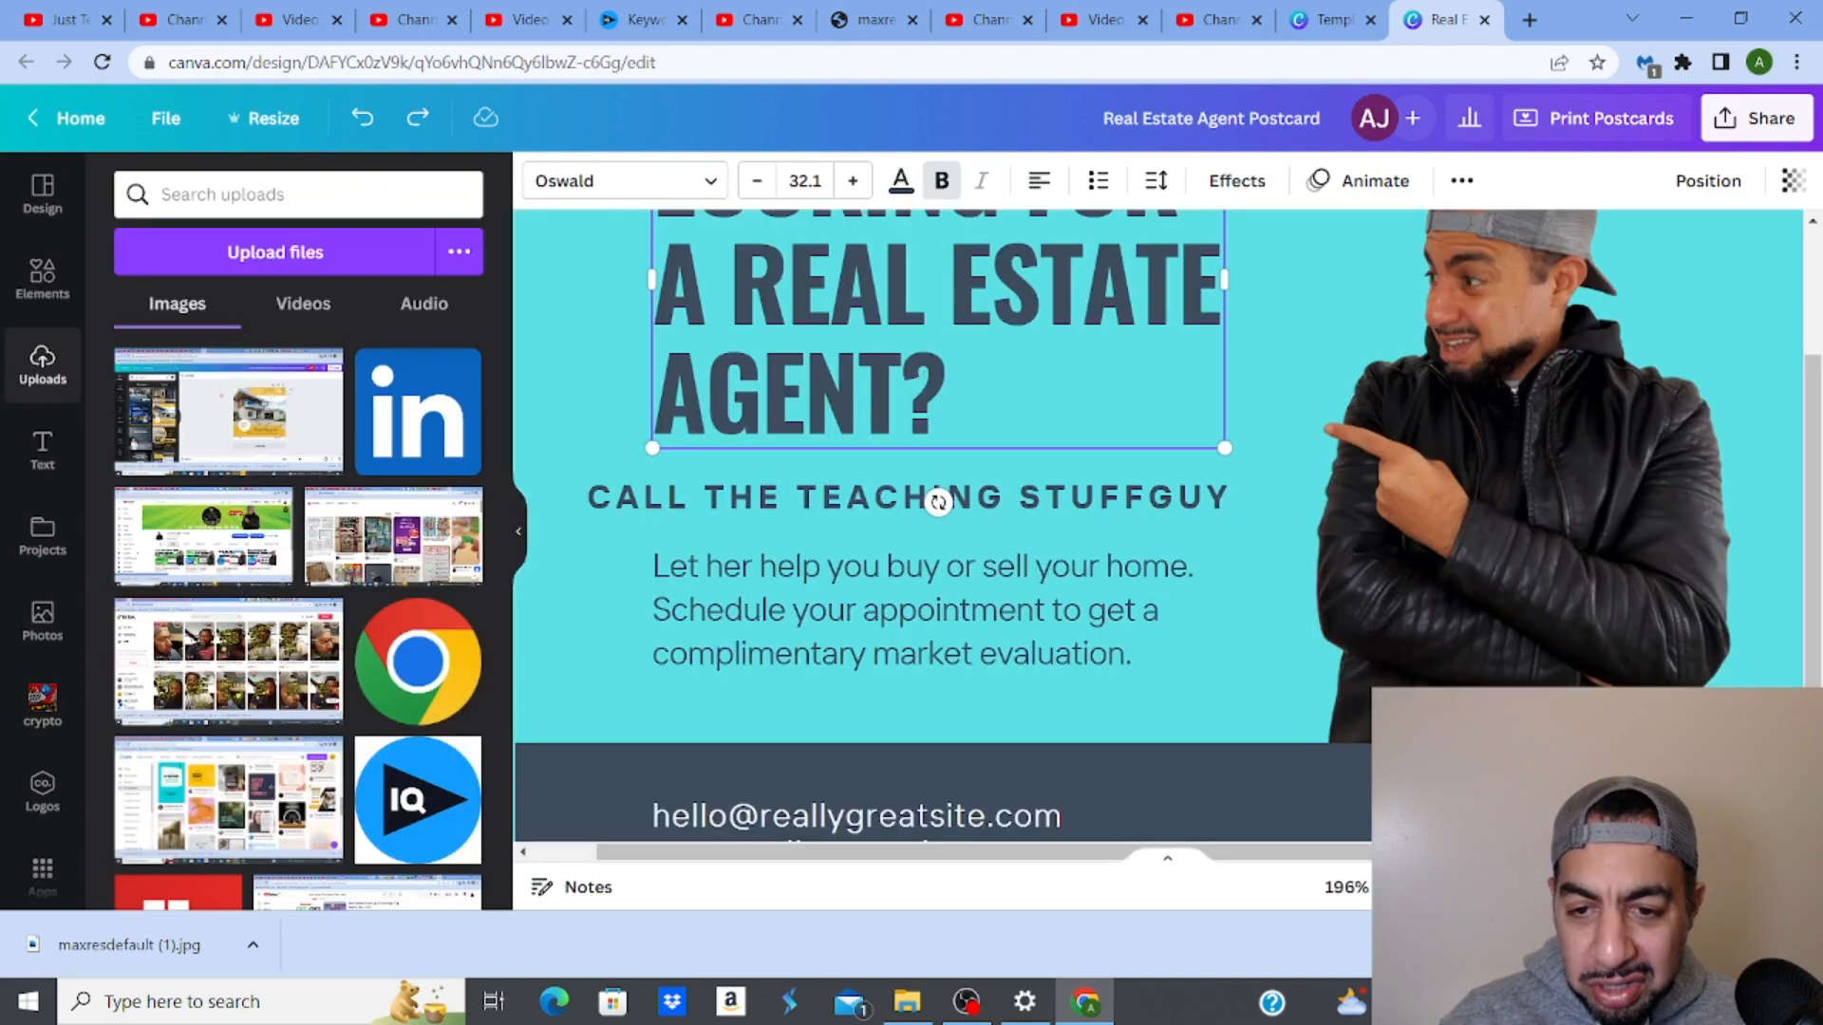
pyautogui.scroll(-8, 1107, 342)
pyautogui.scroll(3, 1157, 495)
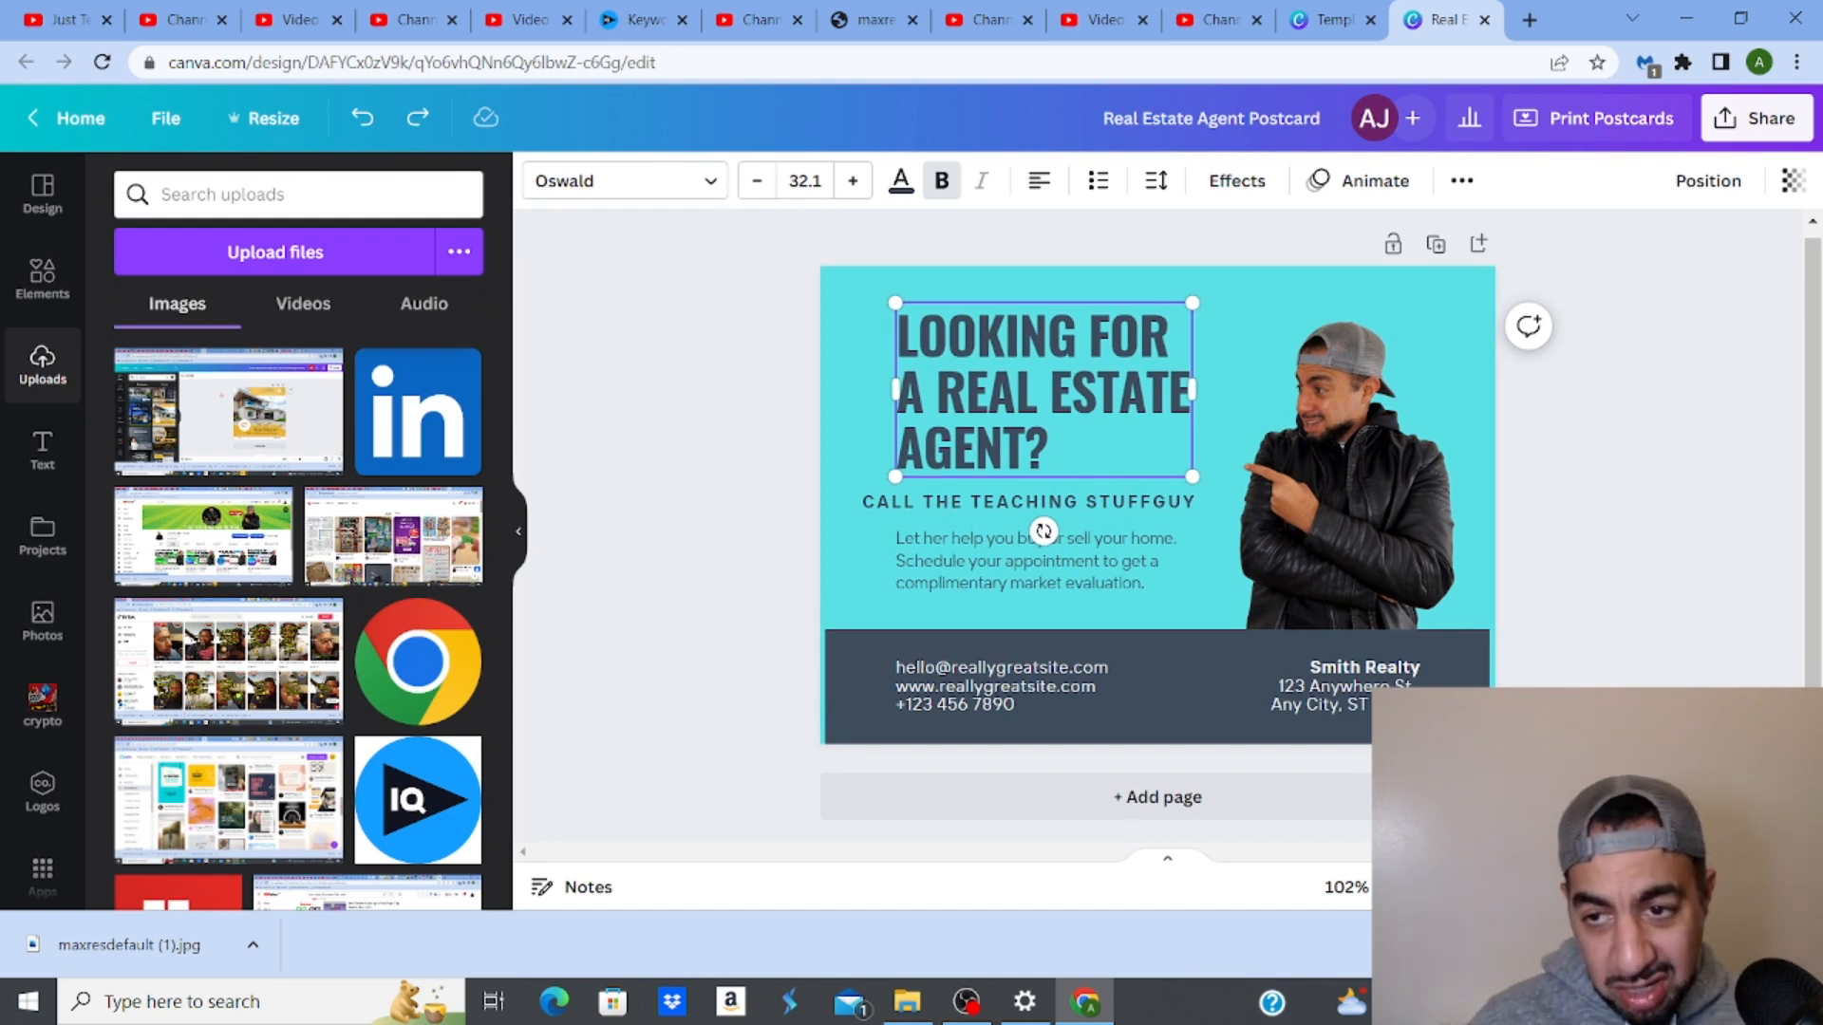
# Download the postcard as a PNG at size 1 and open the downloaded file Revision.png.
pyautogui.click(1750, 130)
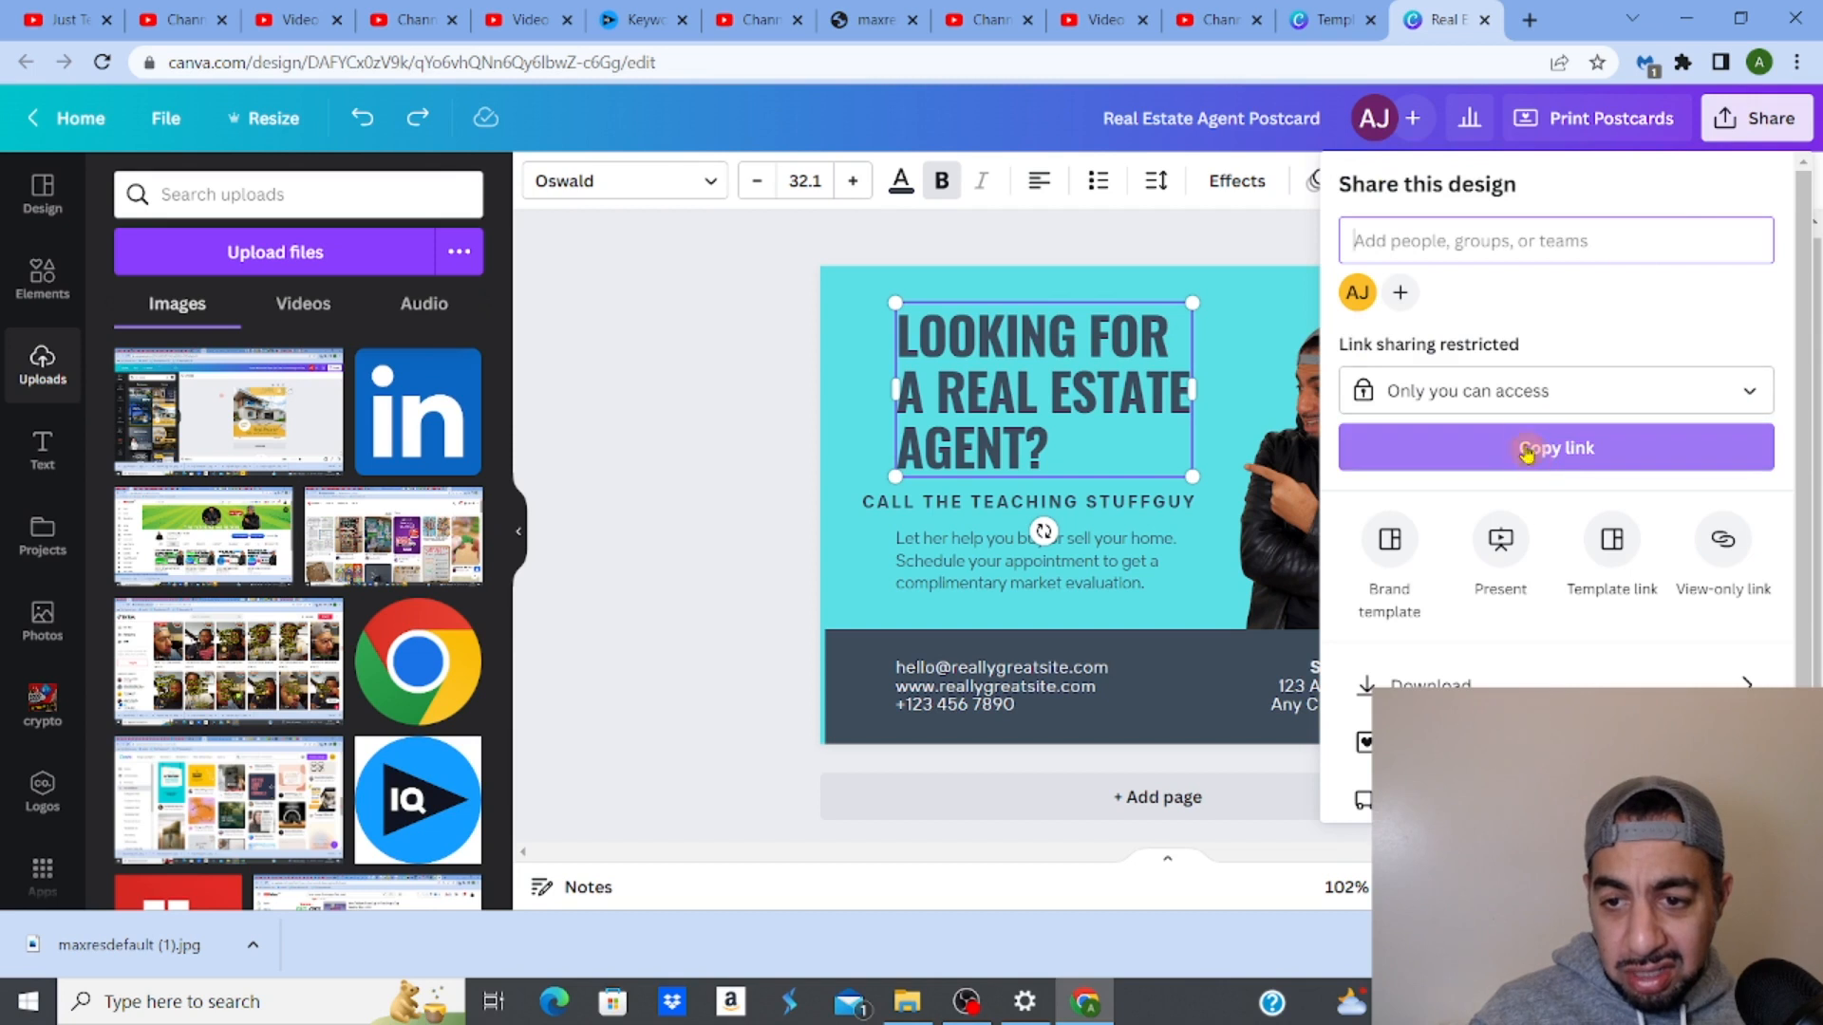
pyautogui.click(1490, 482)
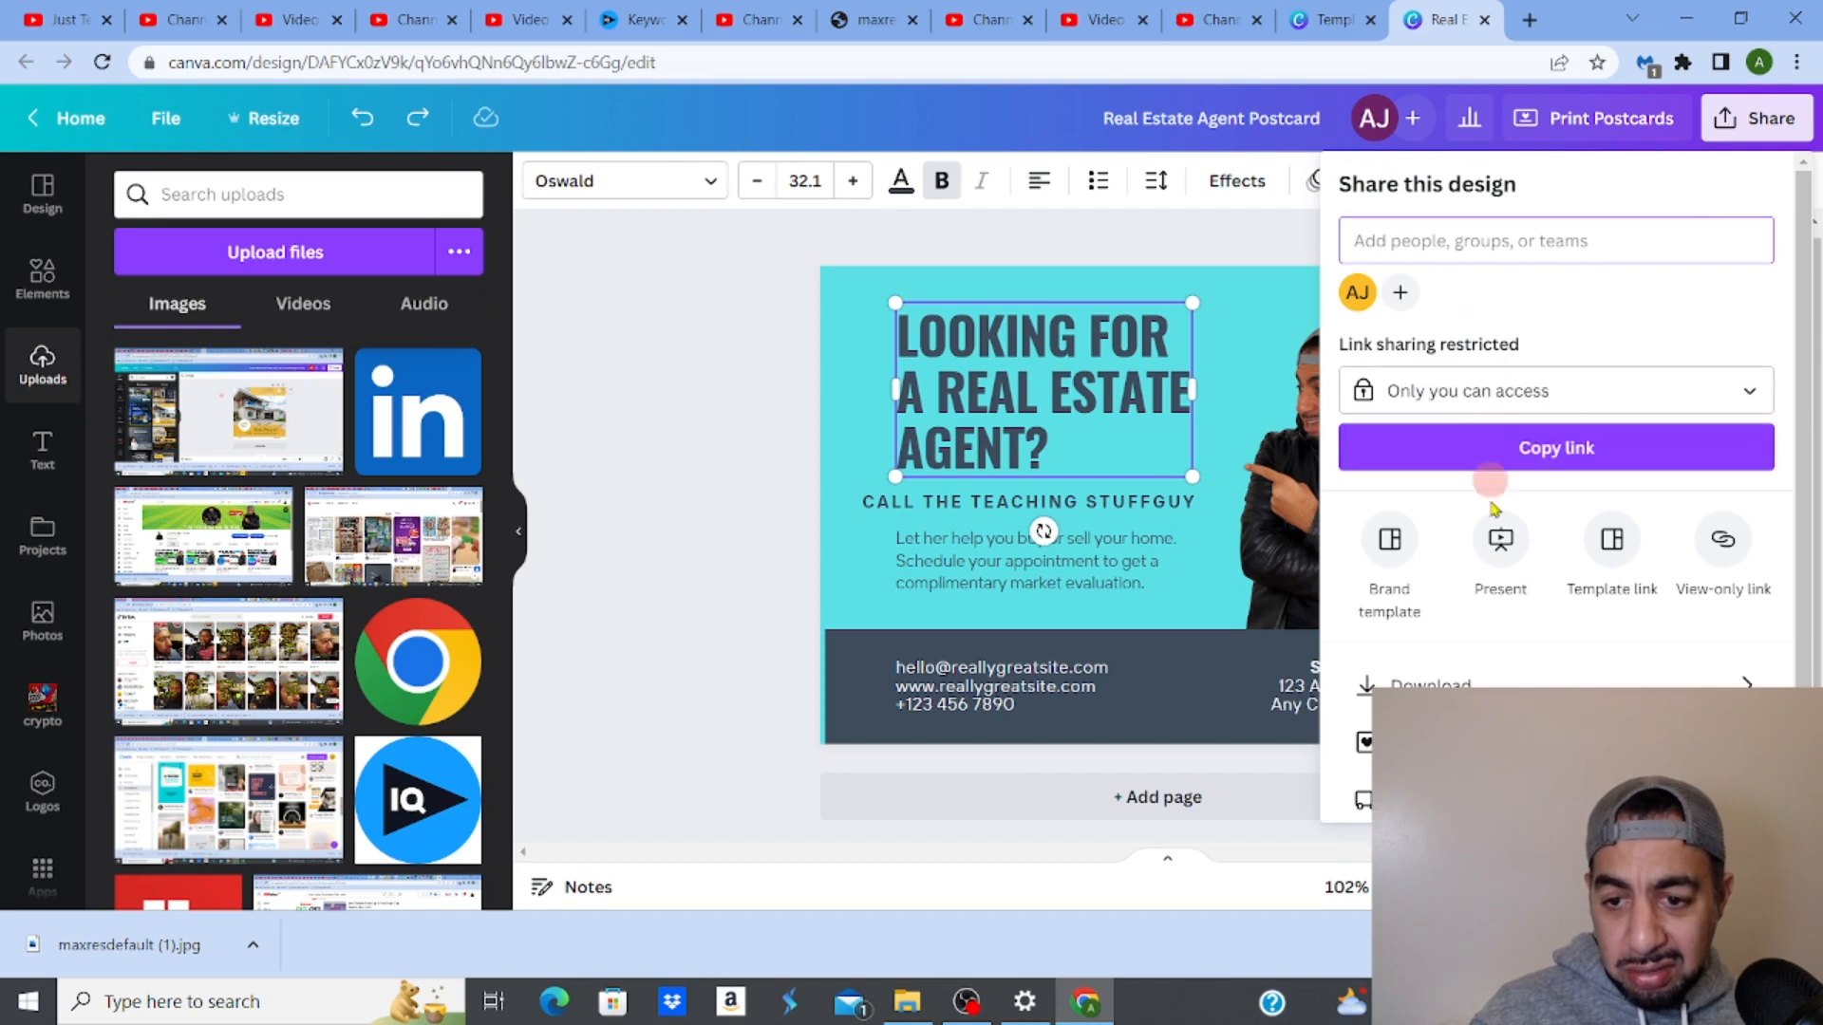
pyautogui.click(1477, 680)
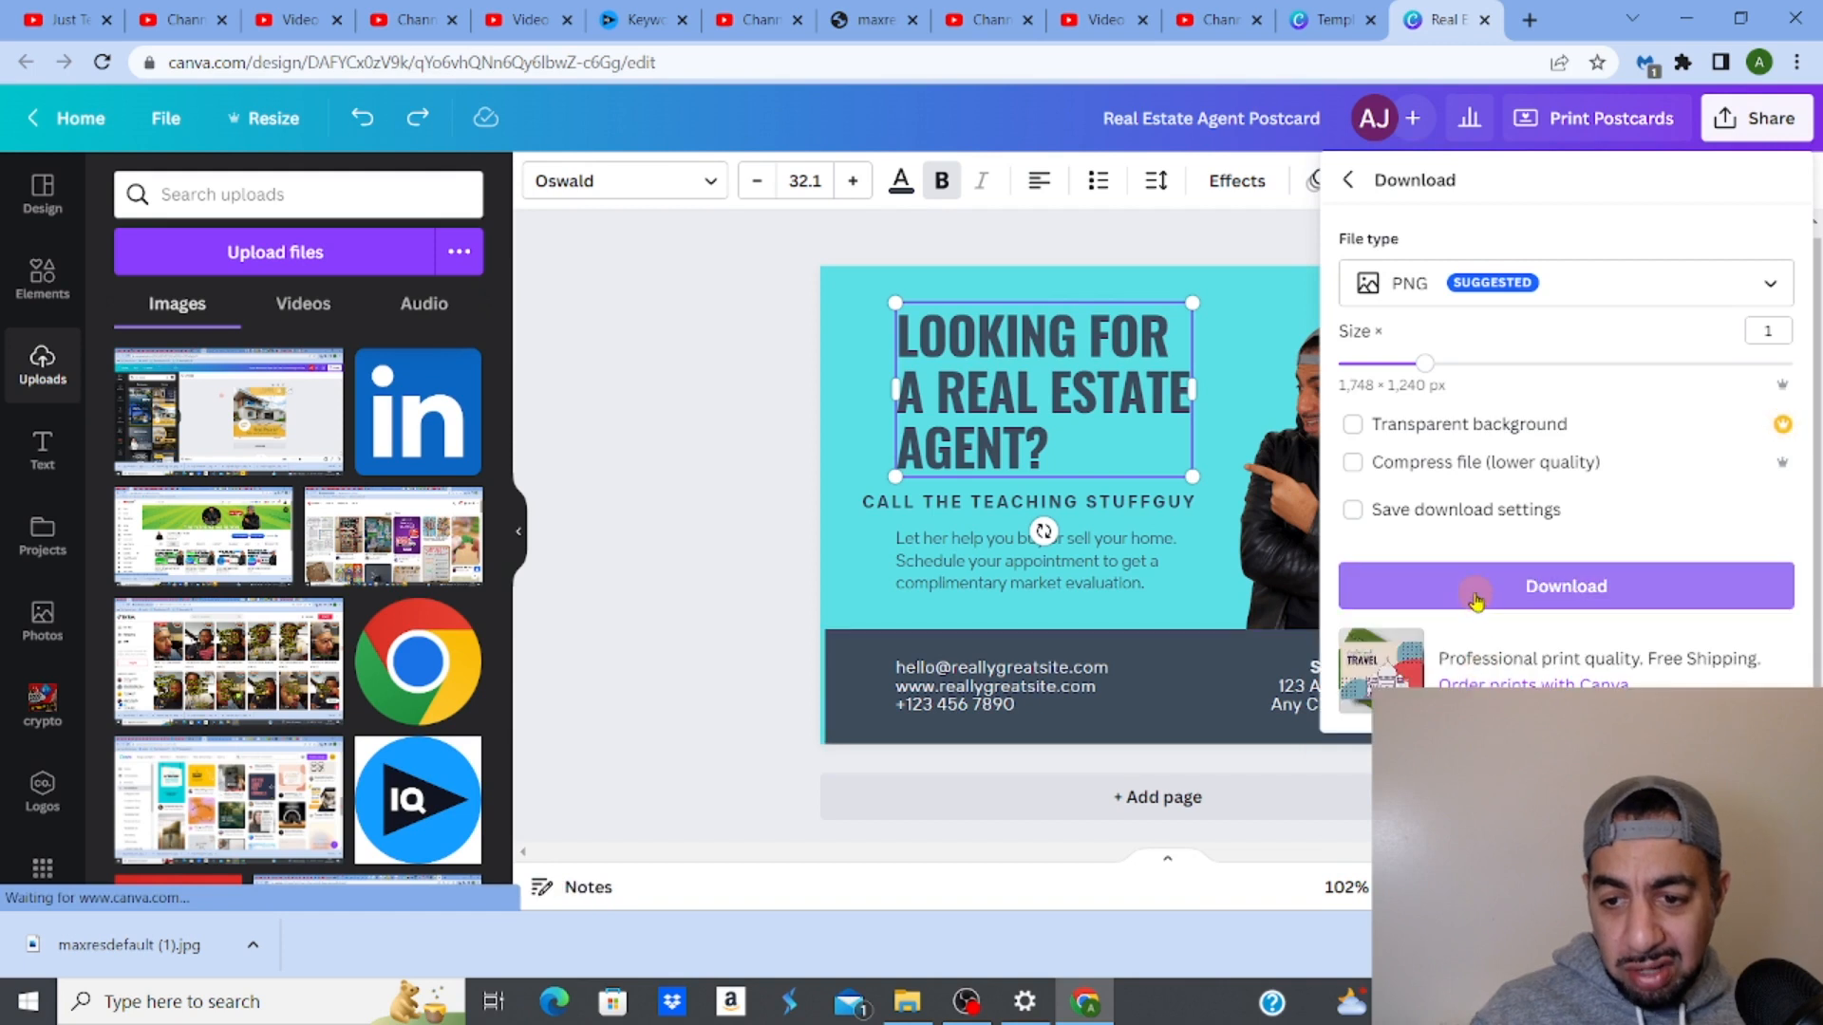
pyautogui.click(1475, 595)
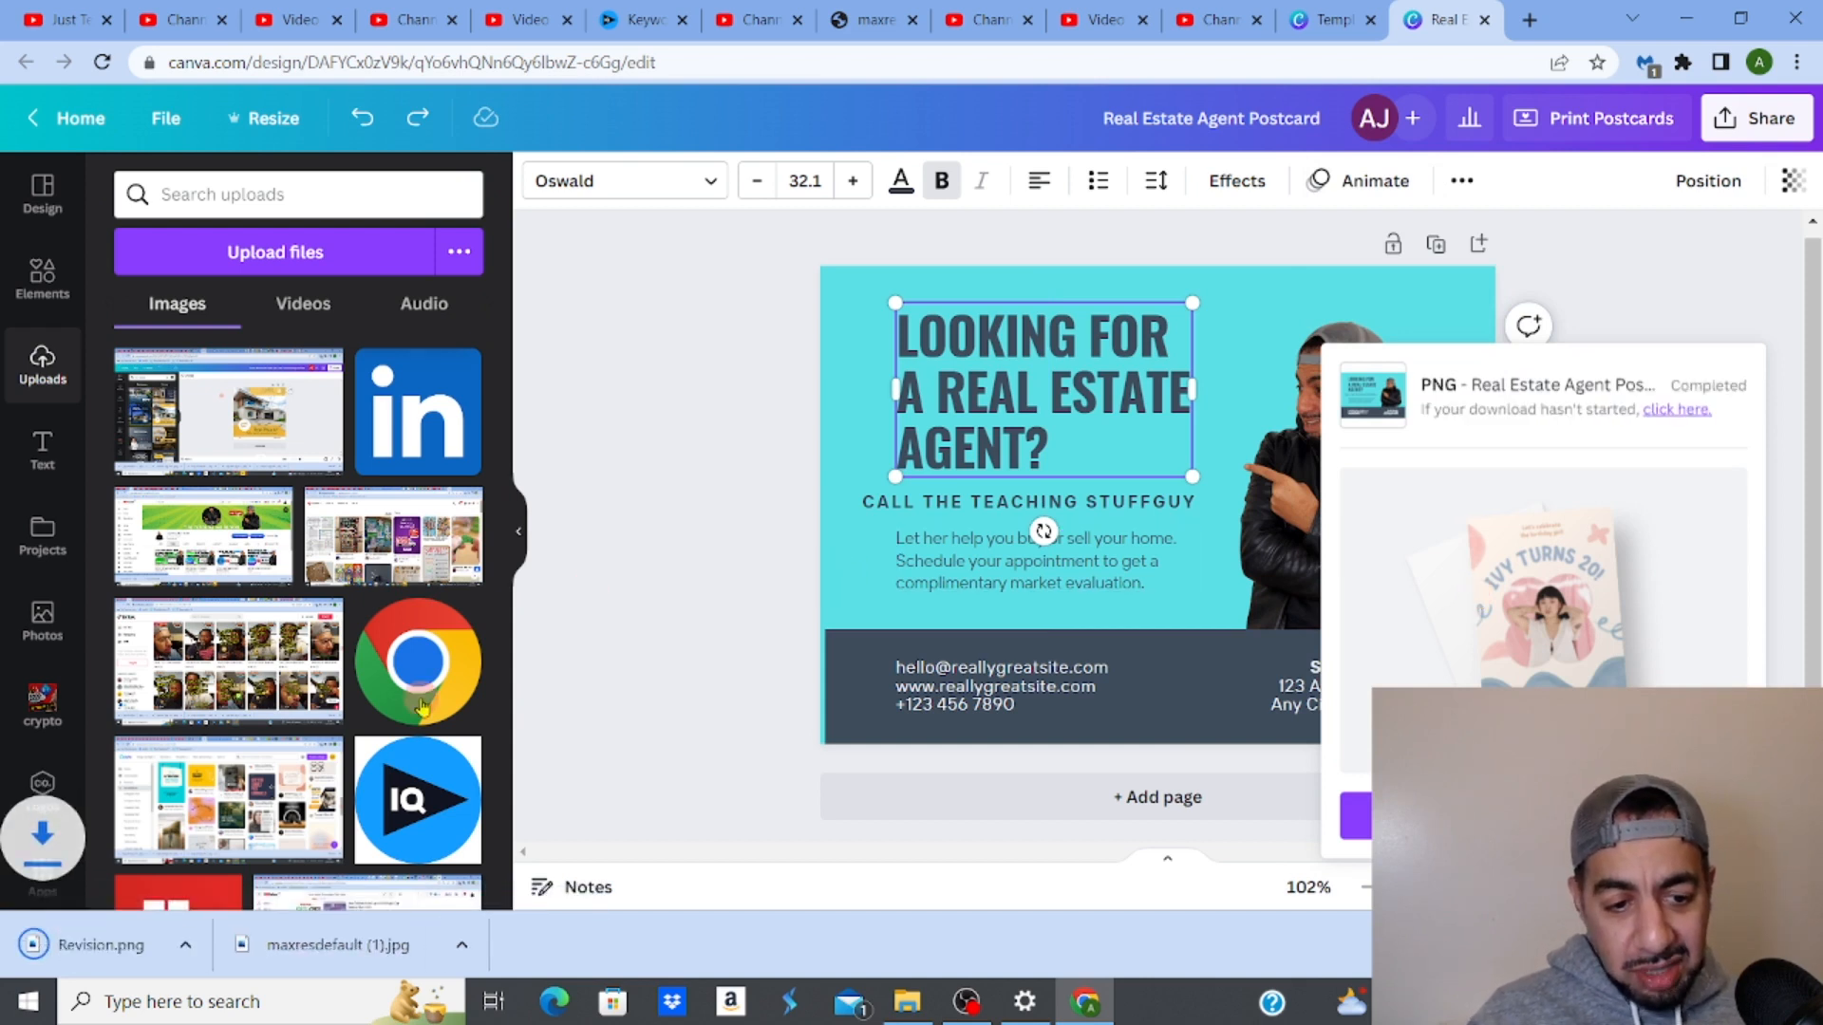
pyautogui.click(138, 949)
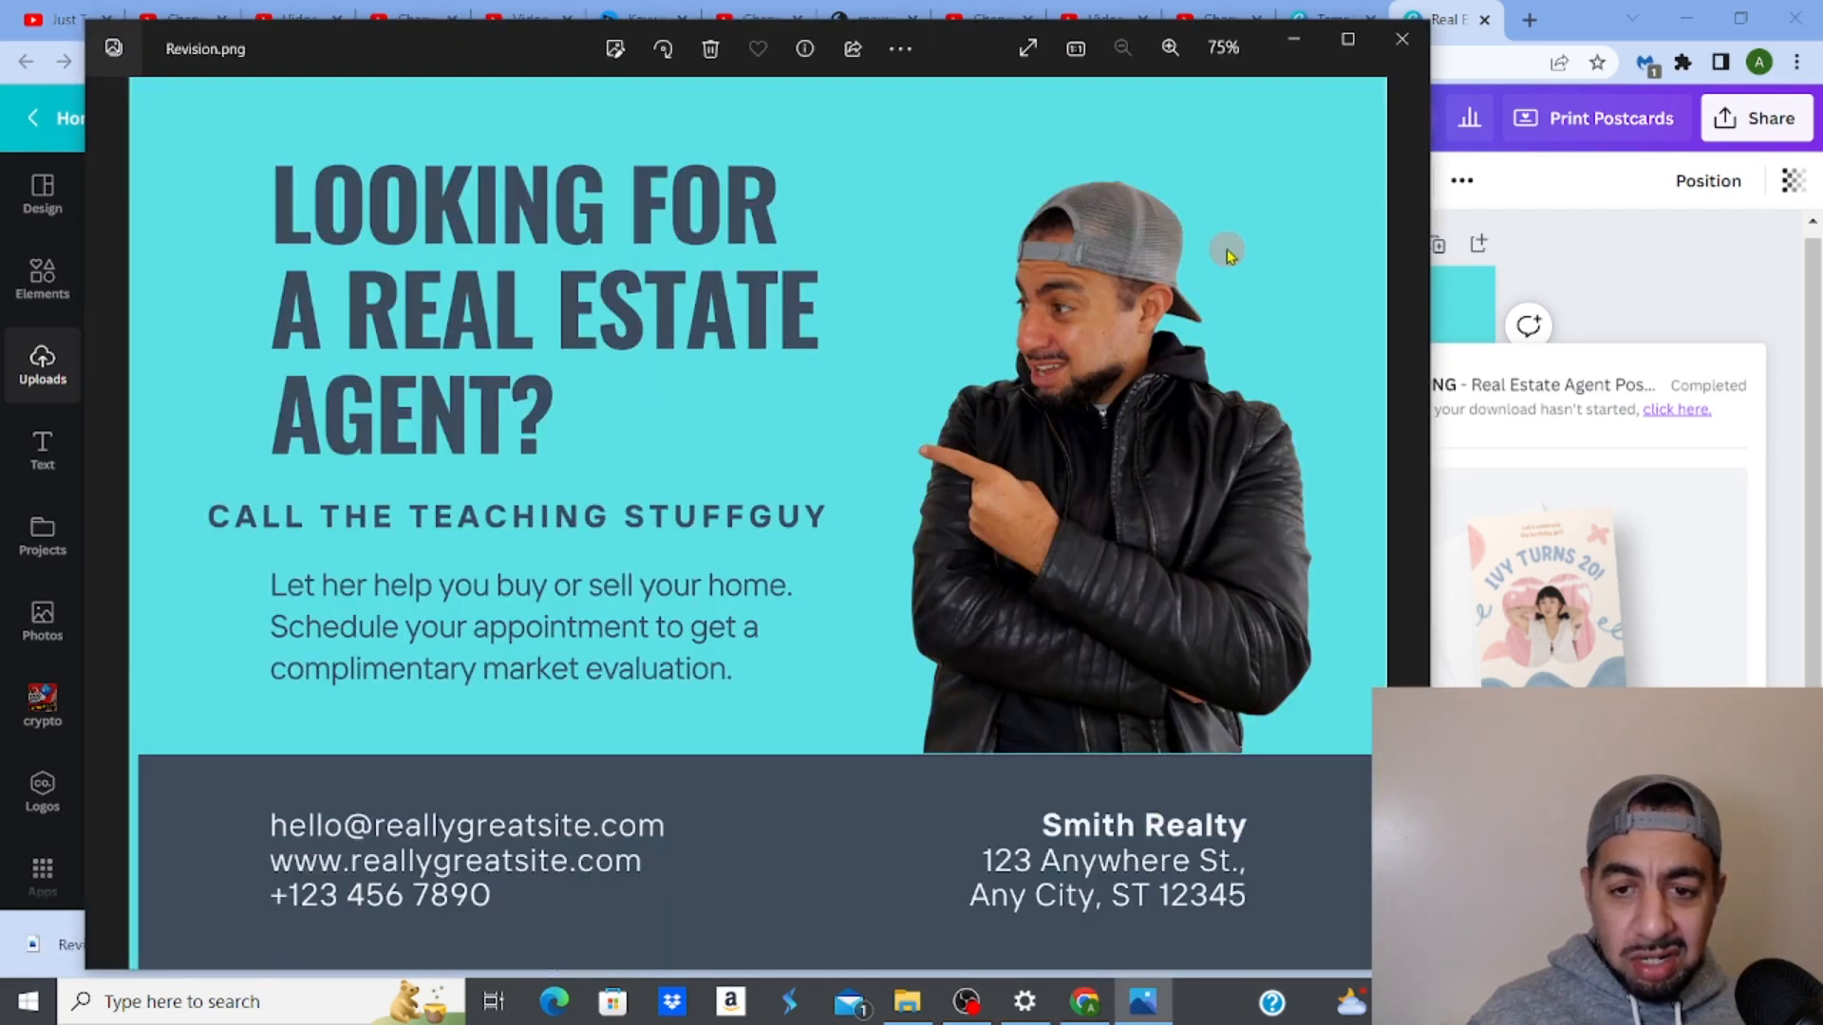
# Close the Revision.png preview and return from the postcard template's details to the "real estate agent" template results.
pyautogui.click(1402, 40)
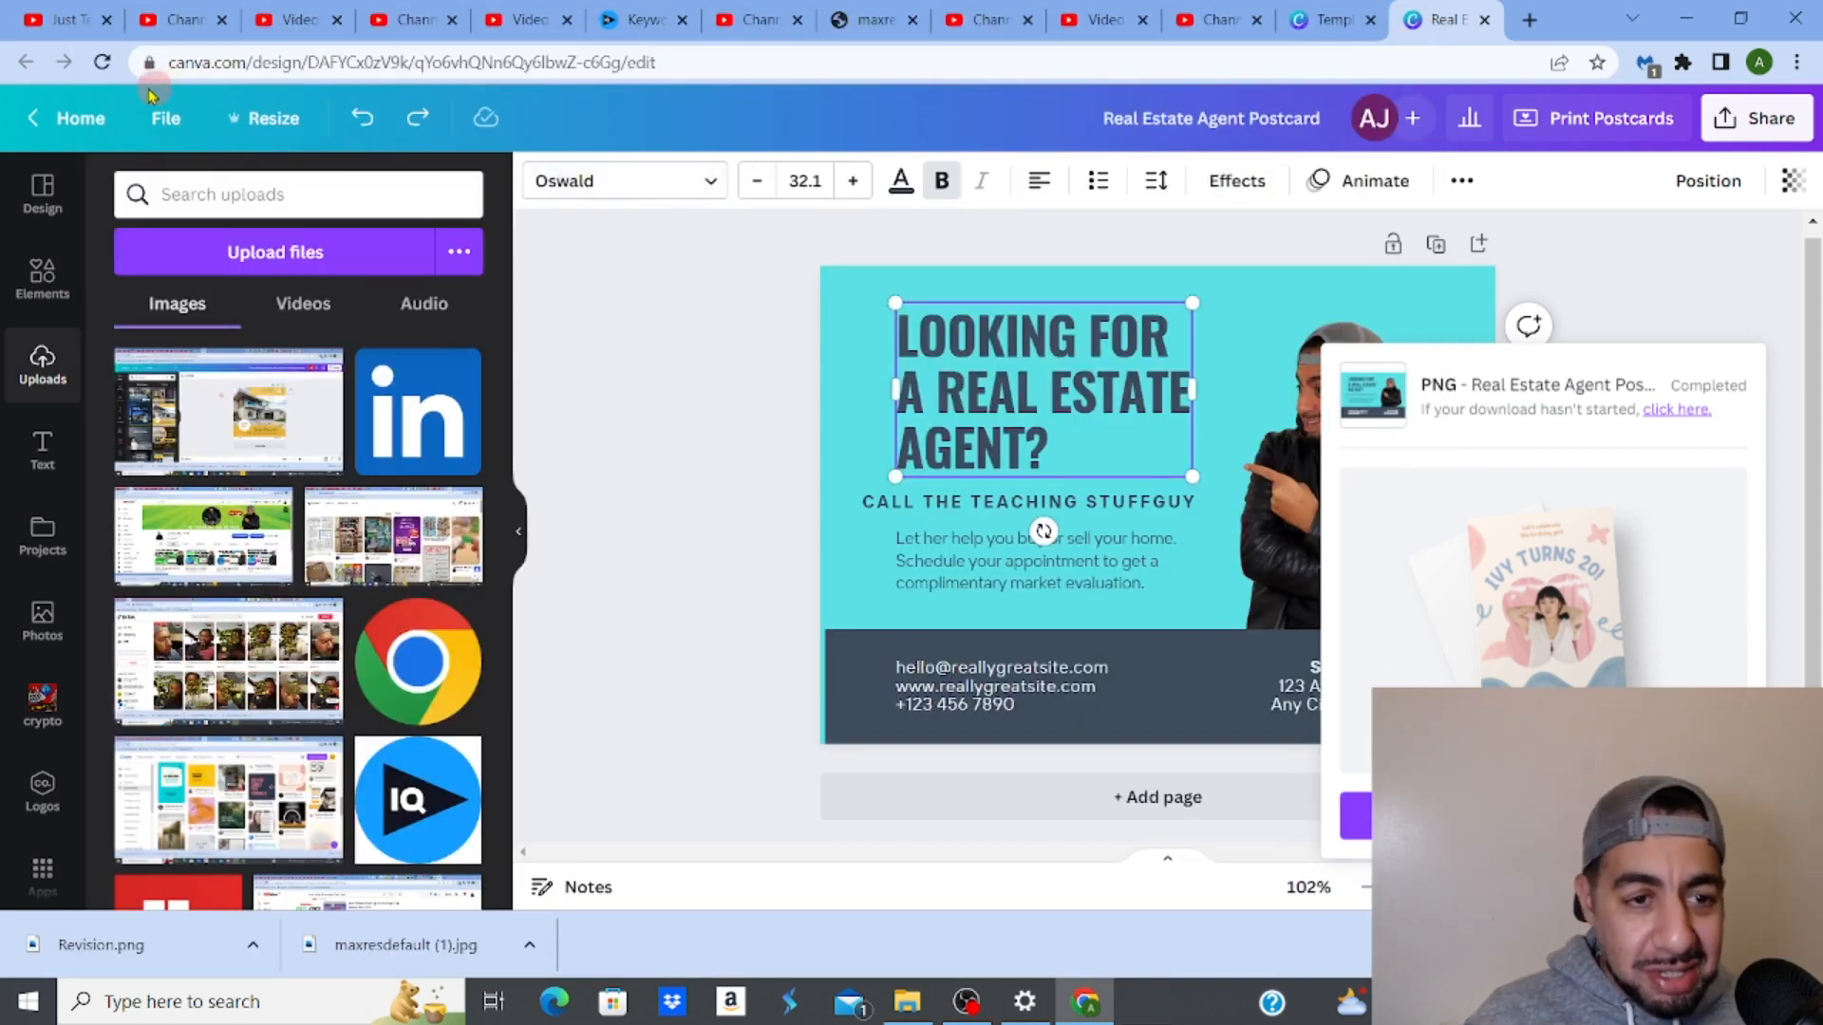
pyautogui.click(1322, 21)
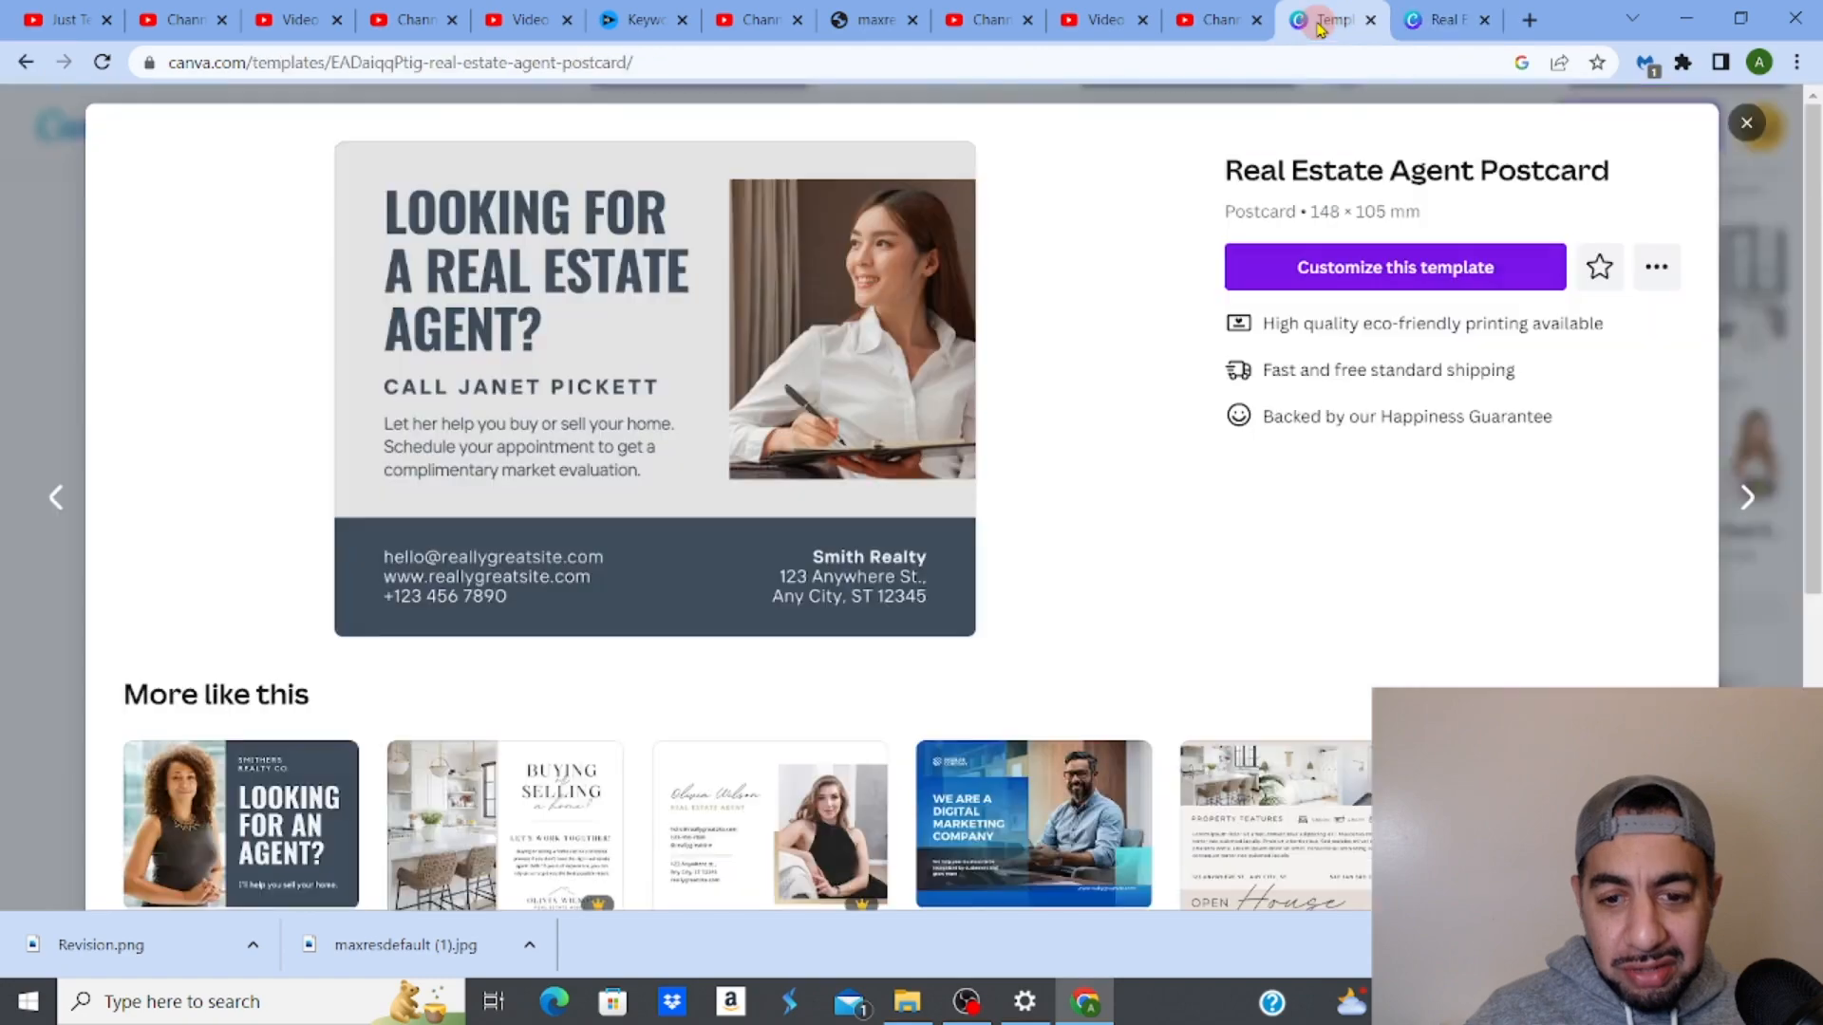
pyautogui.click(1746, 126)
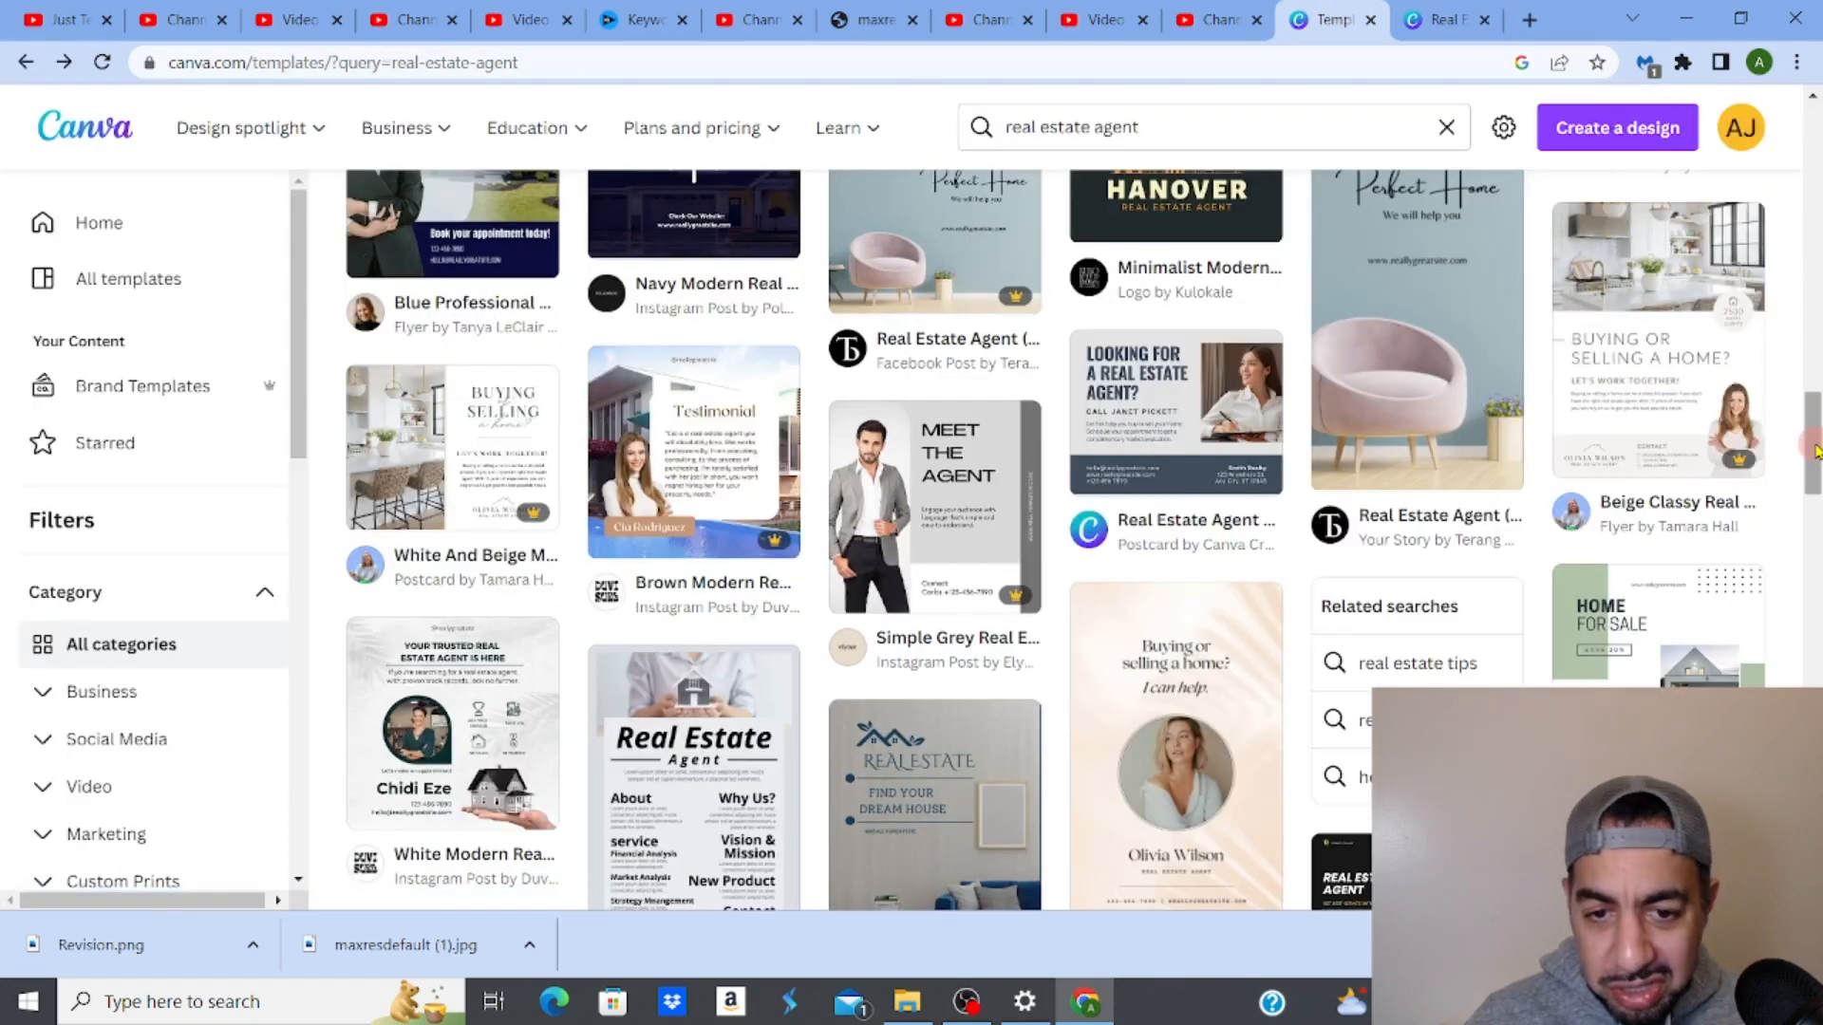
# Browse the real estate agent templates, open the Real Estate House For Sale Business Poster and start customizing it.
pyautogui.moveTo(1810, 441); pyautogui.dragTo(1813, 588)
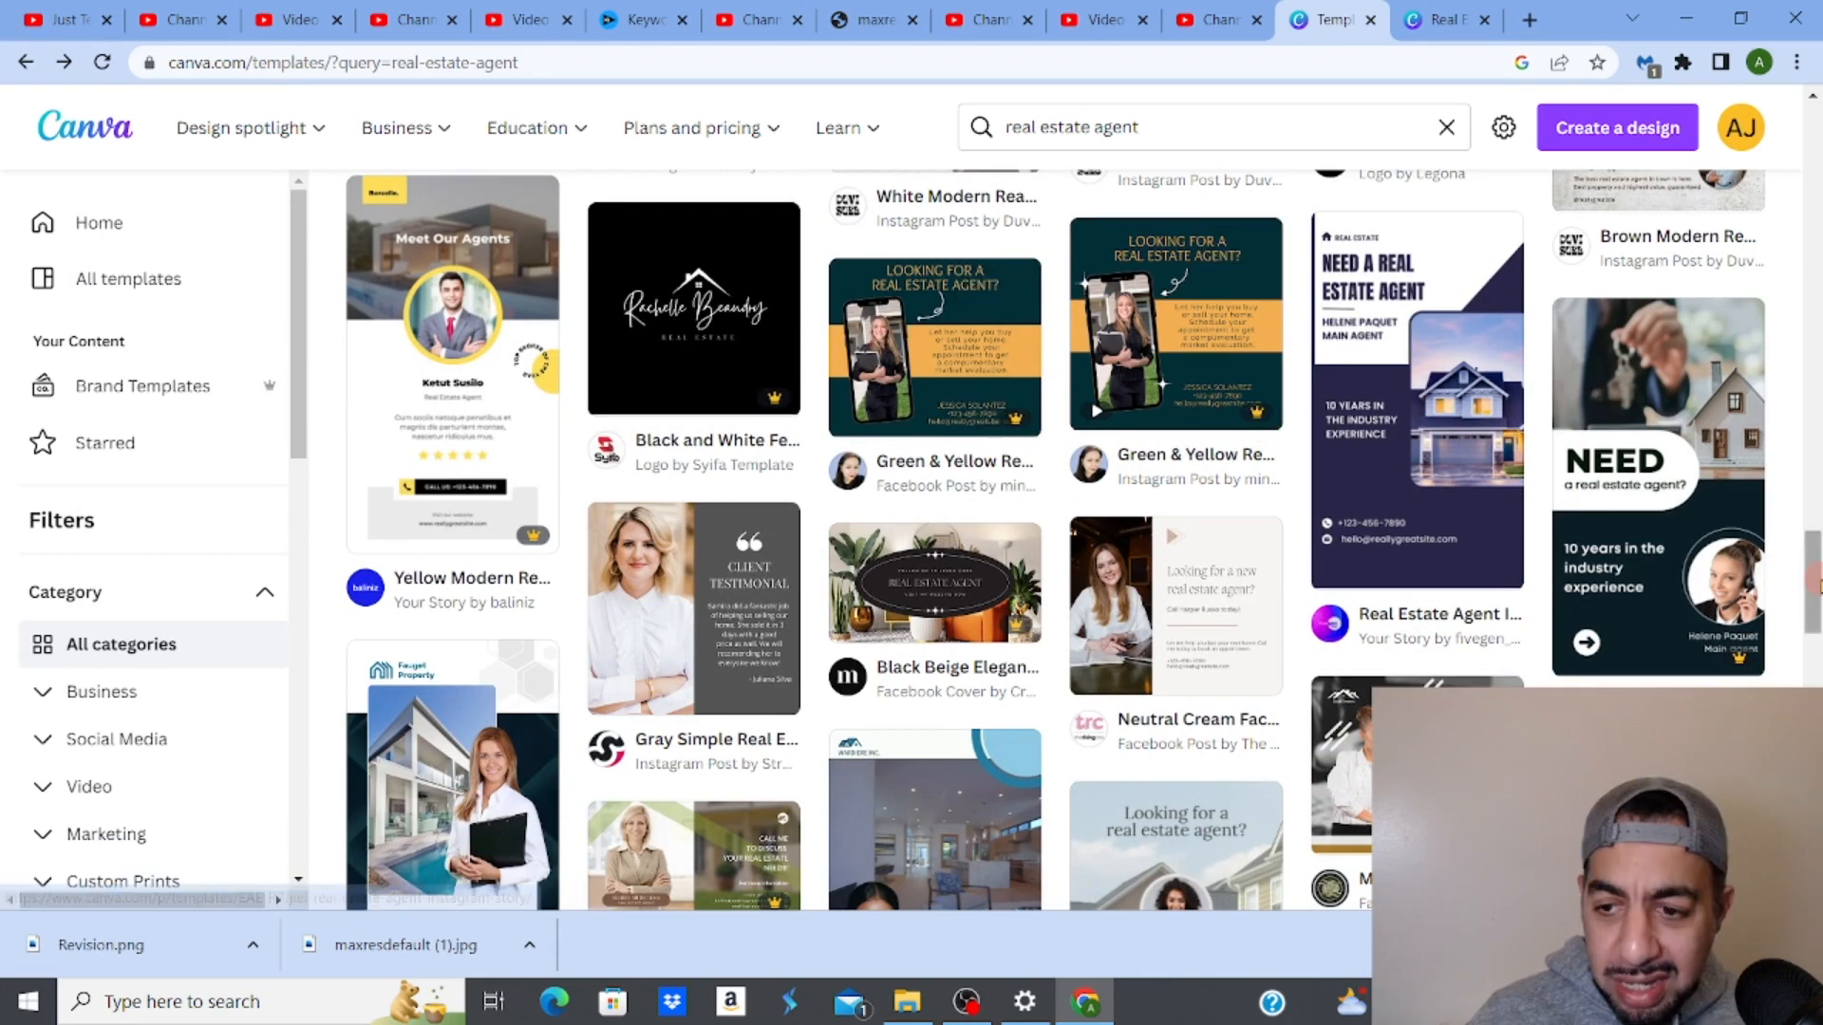
pyautogui.moveTo(1815, 588); pyautogui.dragTo(1815, 781)
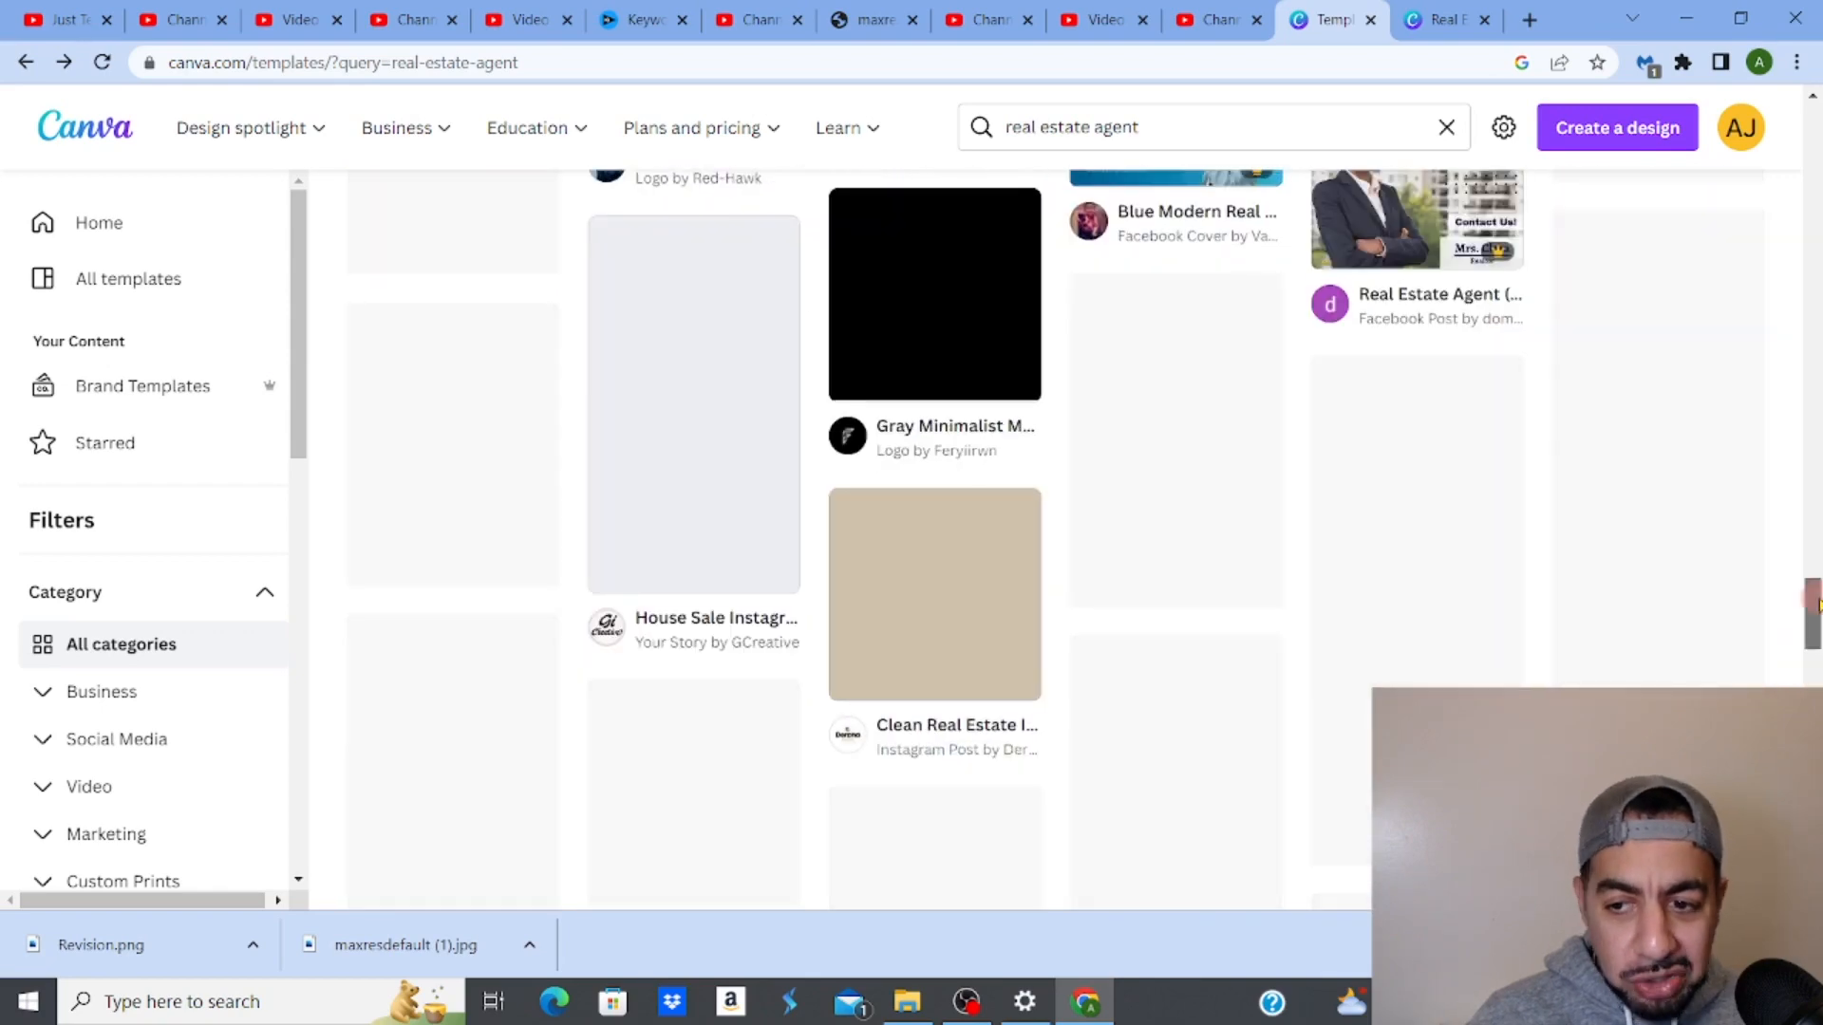
pyautogui.moveTo(1815, 608); pyautogui.dragTo(1814, 700)
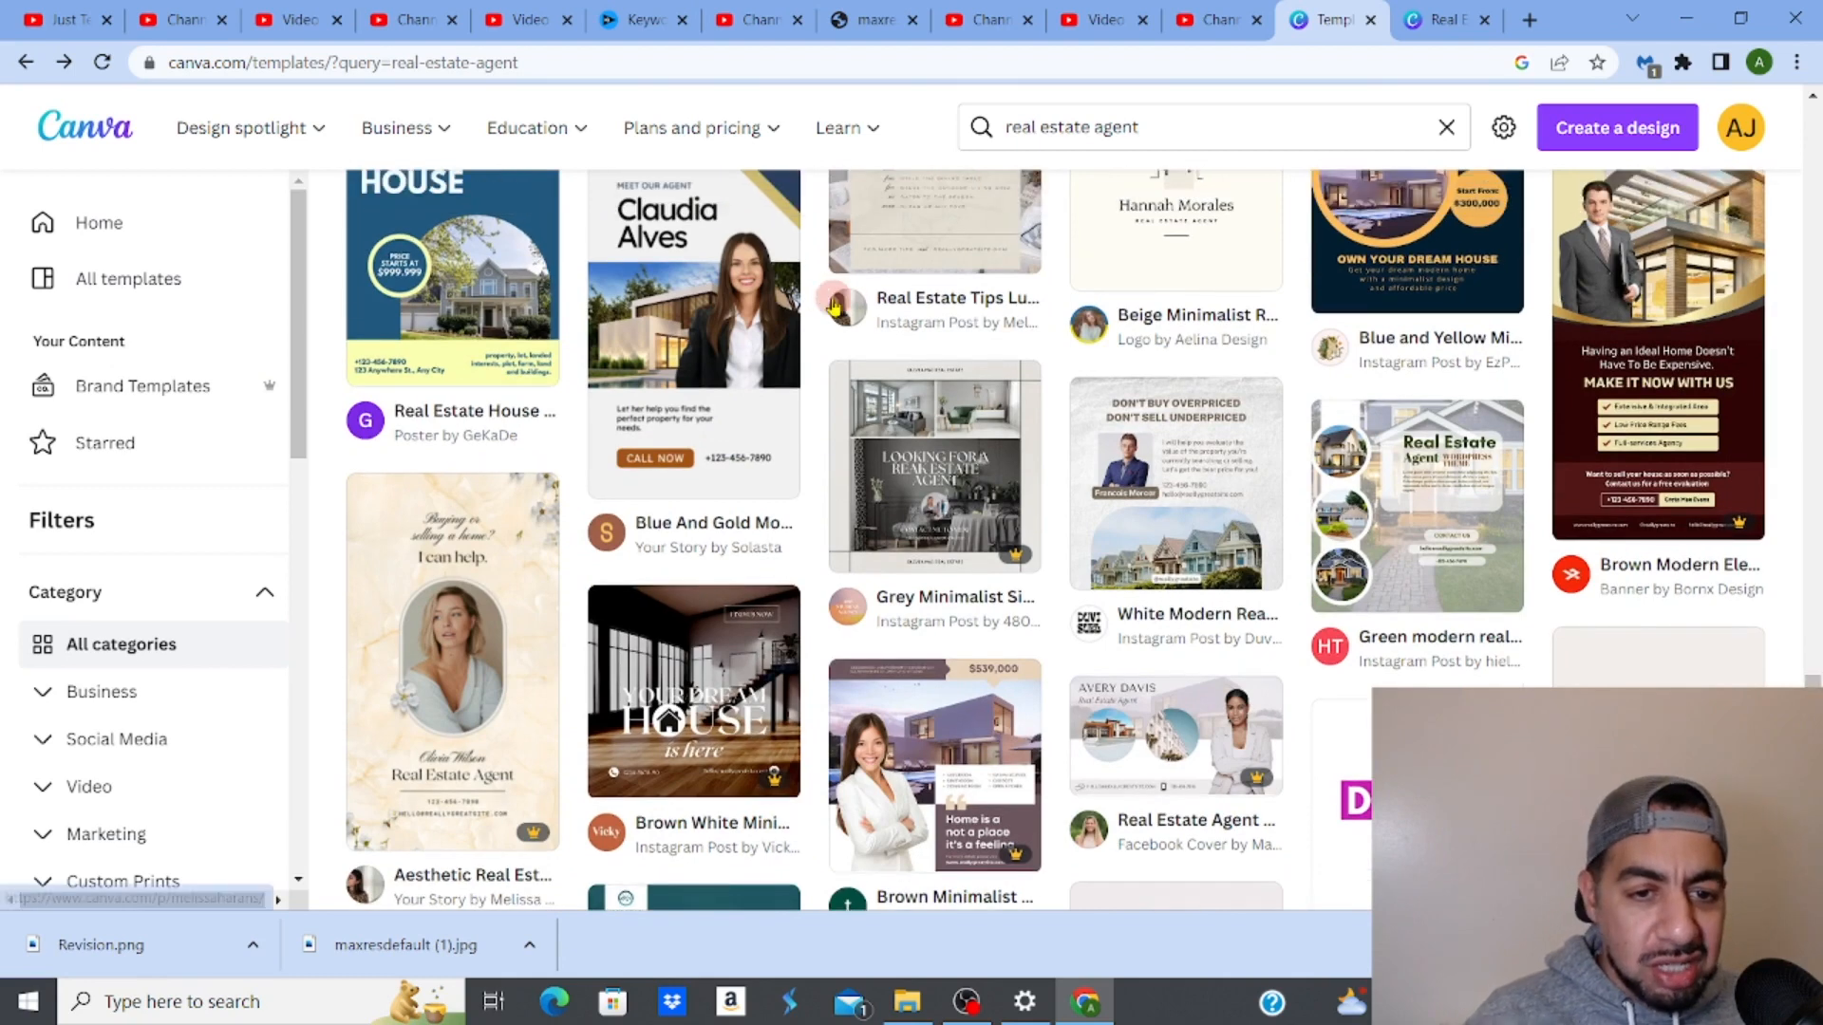
pyautogui.click(500, 262)
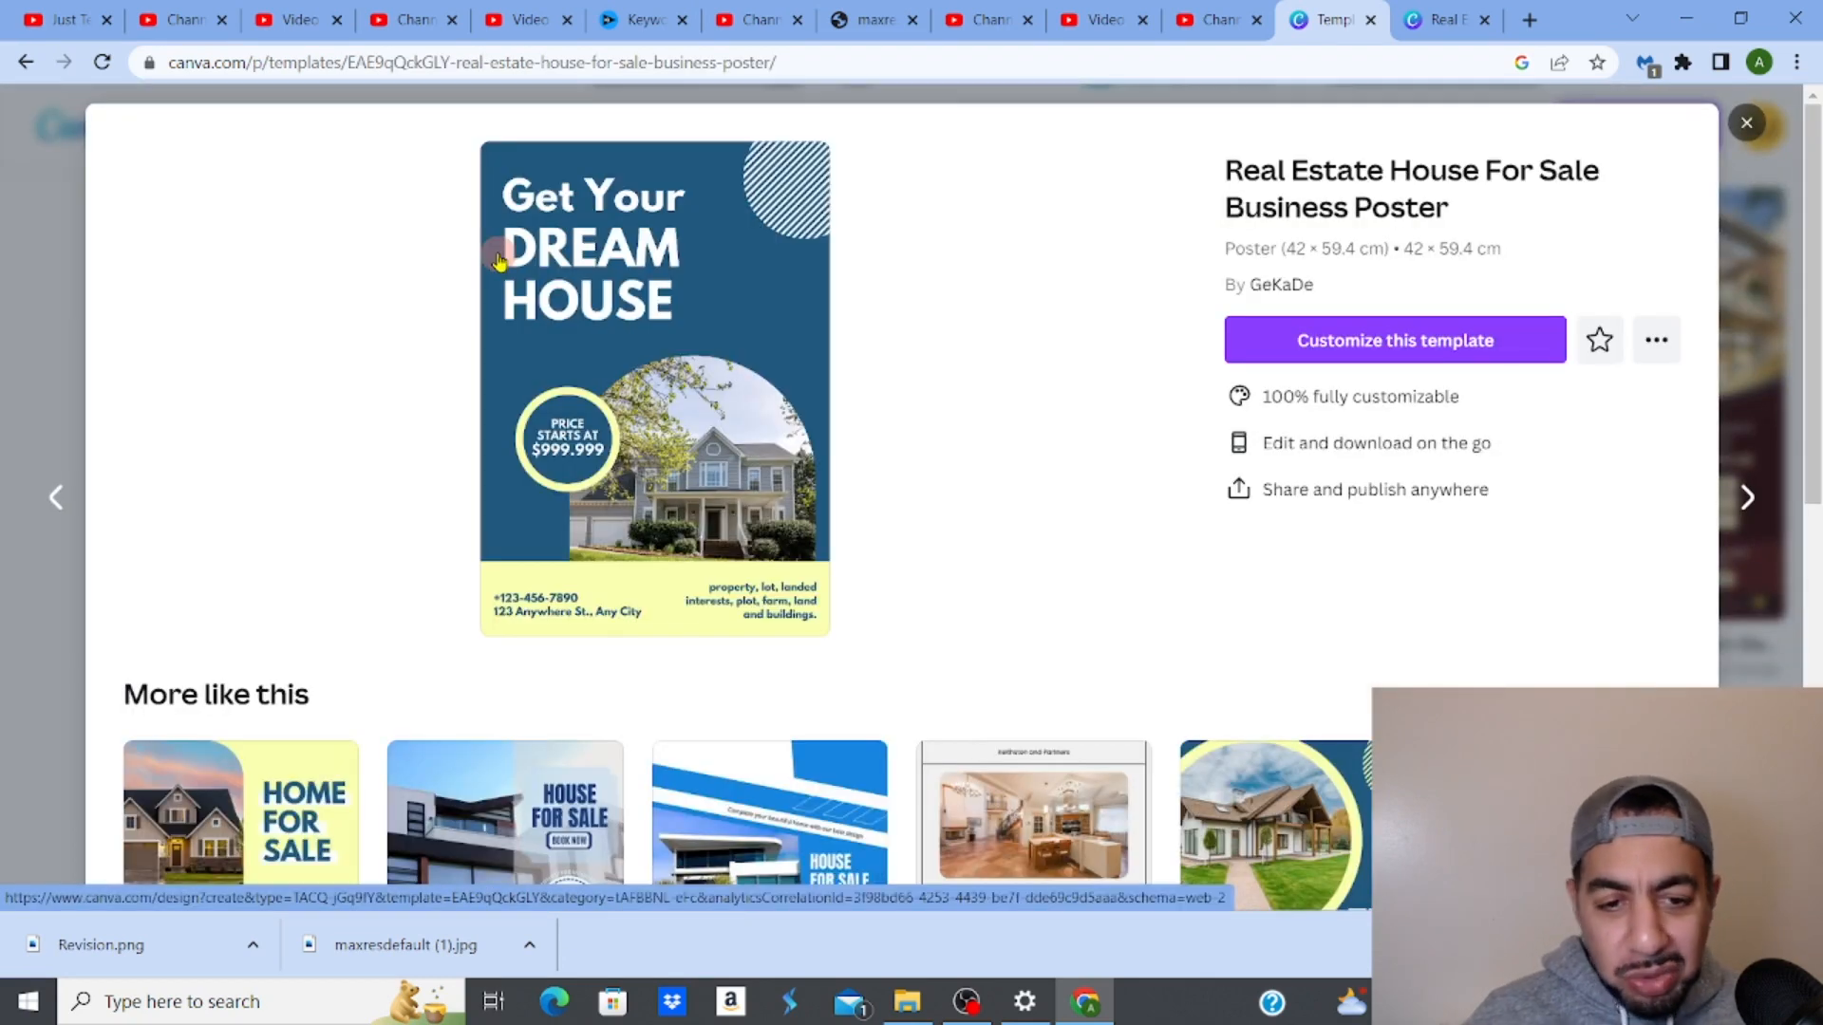
pyautogui.click(1329, 351)
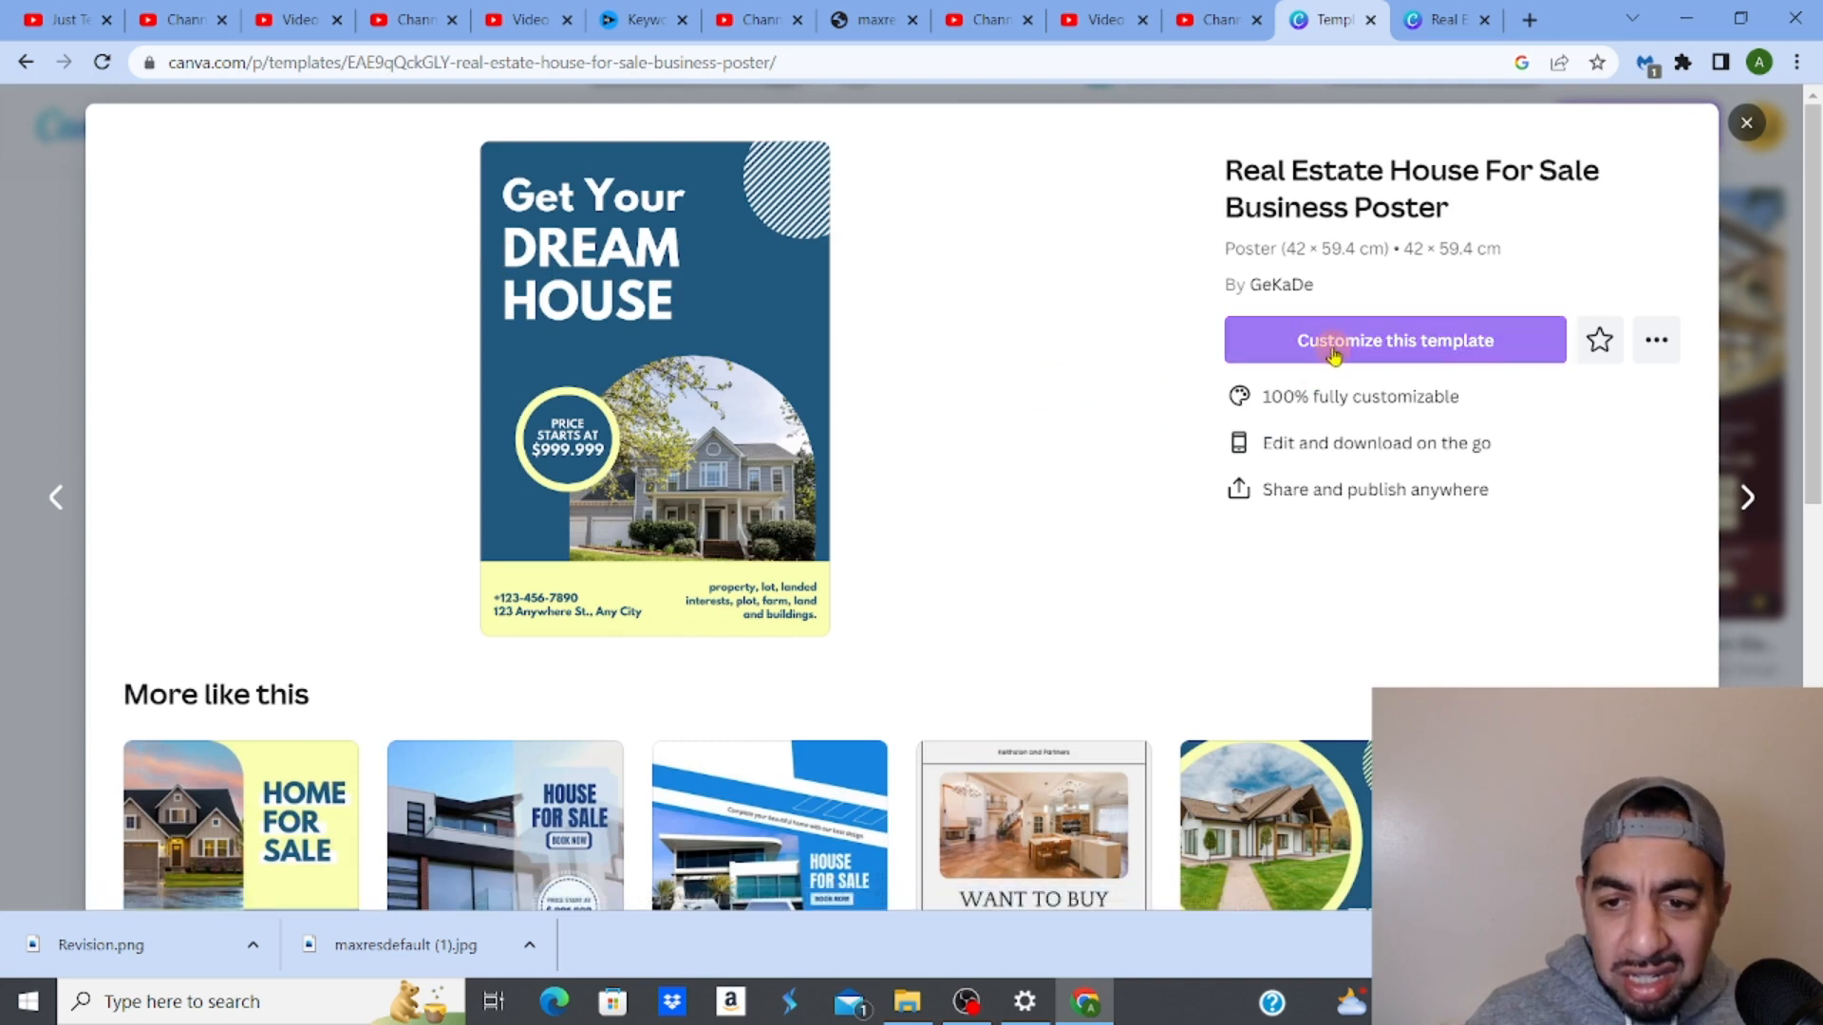